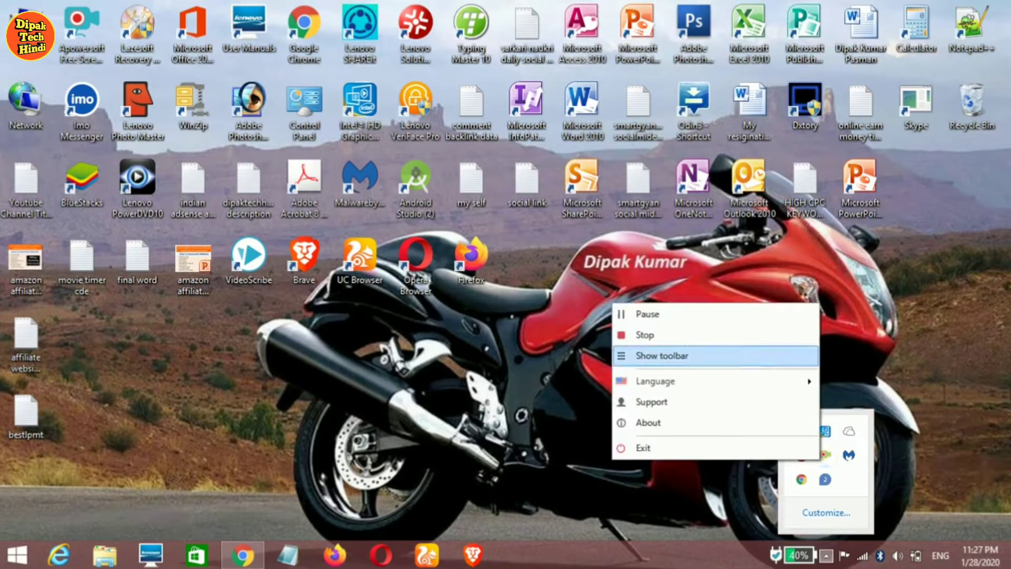
pyautogui.click(662, 355)
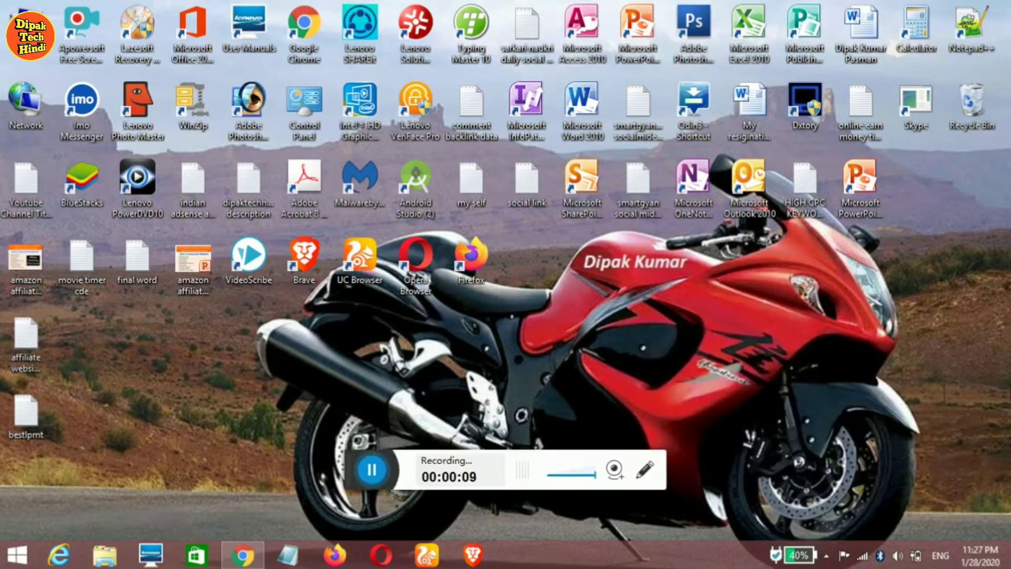
pyautogui.moveTo(522, 469); pyautogui.dragTo(580, 469)
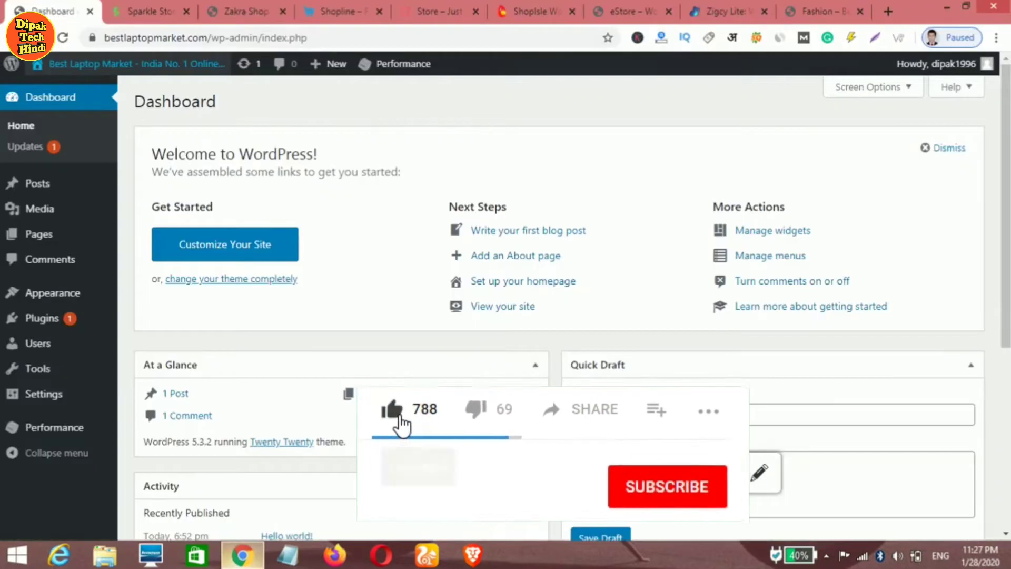
# - View the live site's home page in a new tab down to its footer and close that tab
pyautogui.rightClick(87, 67)
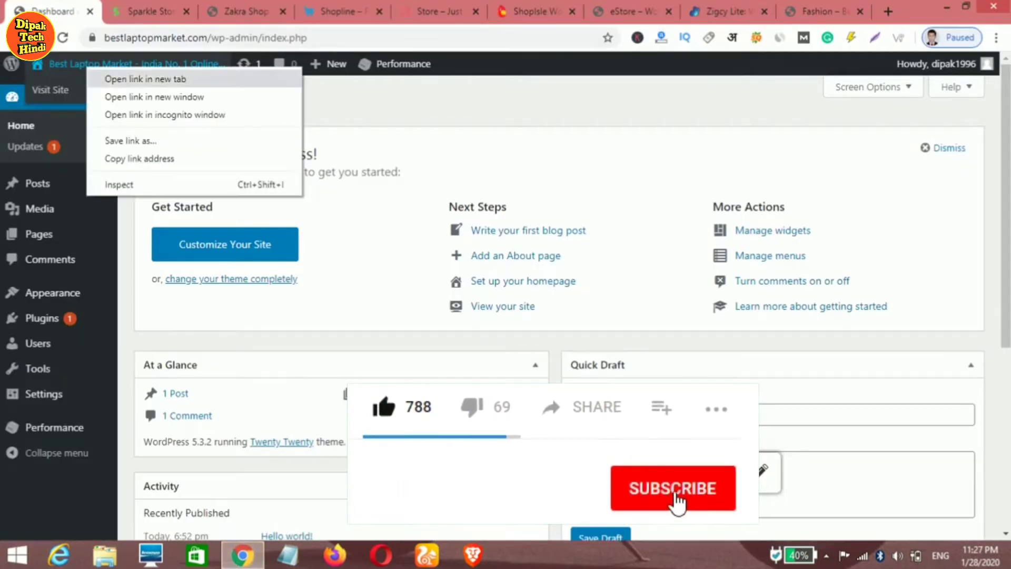
pyautogui.click(145, 79)
pyautogui.click(132, 11)
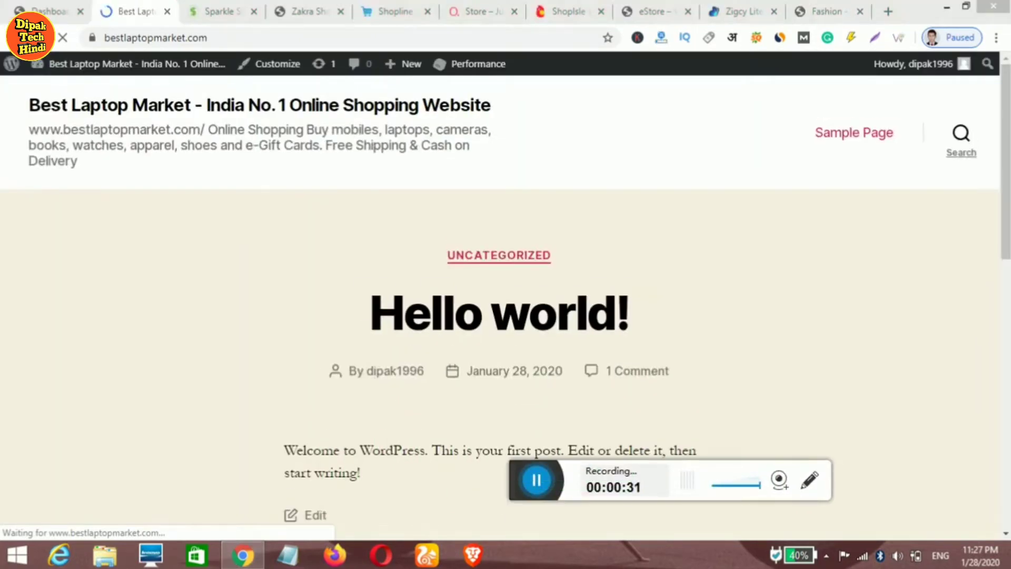
pyautogui.moveTo(1004, 158); pyautogui.dragTo(1004, 338)
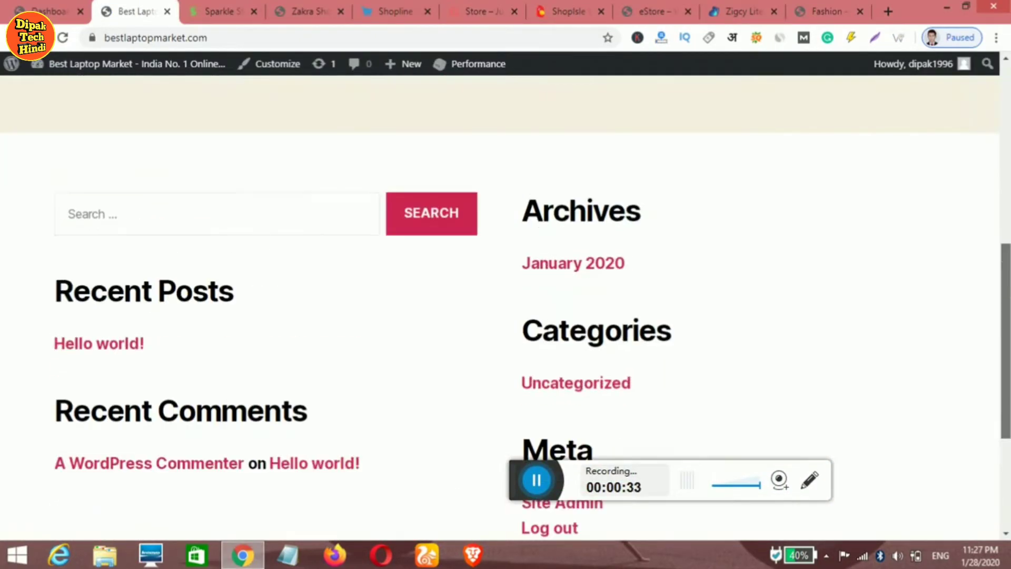
pyautogui.scroll(5, 505, 305)
pyautogui.scroll(-9, 505, 306)
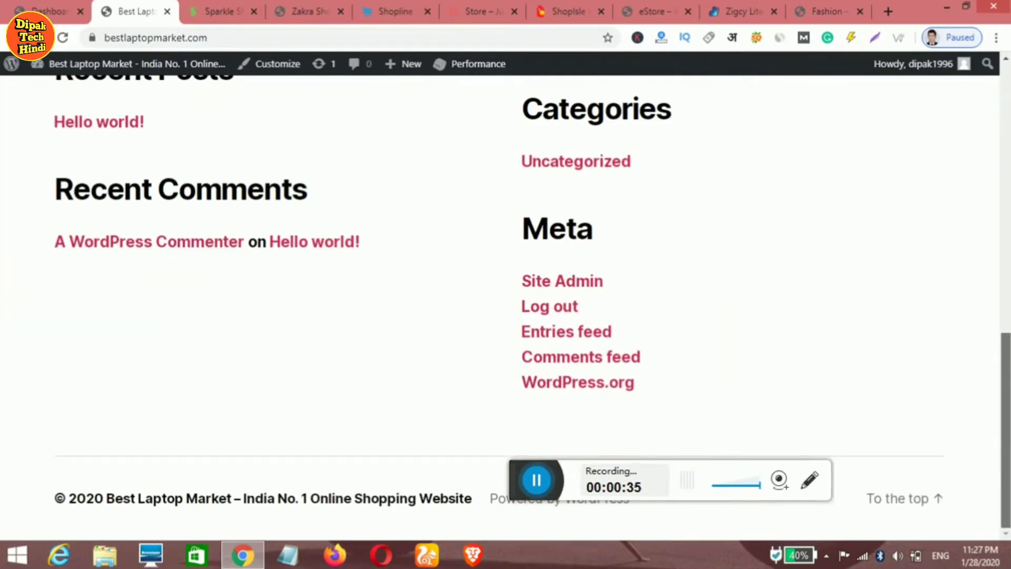
pyautogui.scroll(10, 505, 305)
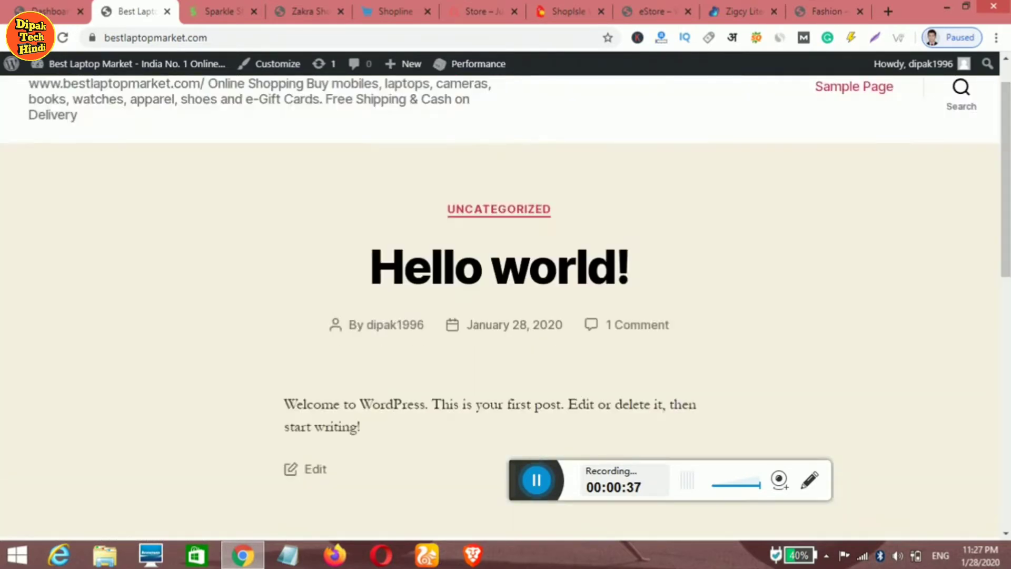
pyautogui.click(50, 11)
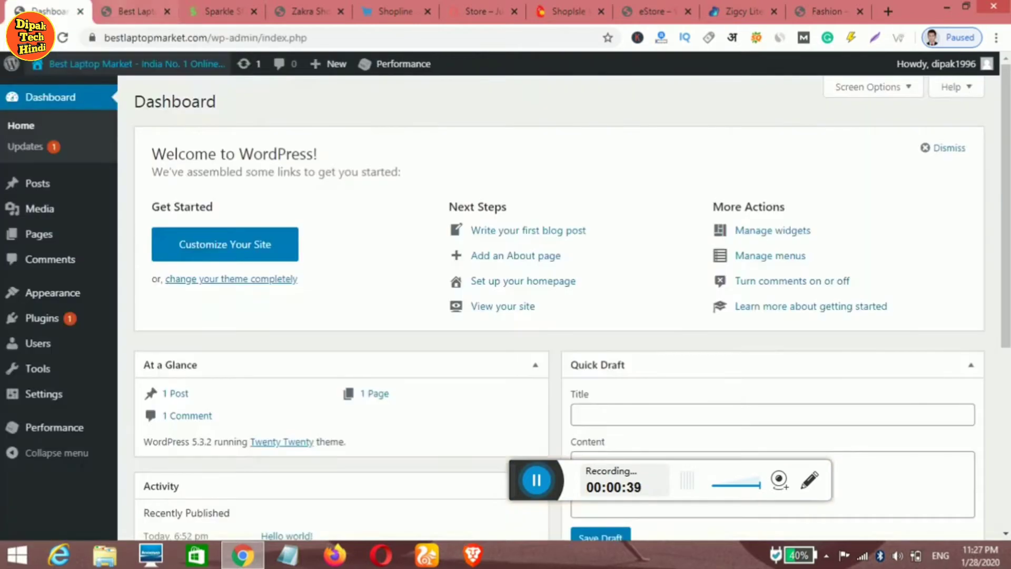
pyautogui.click(167, 11)
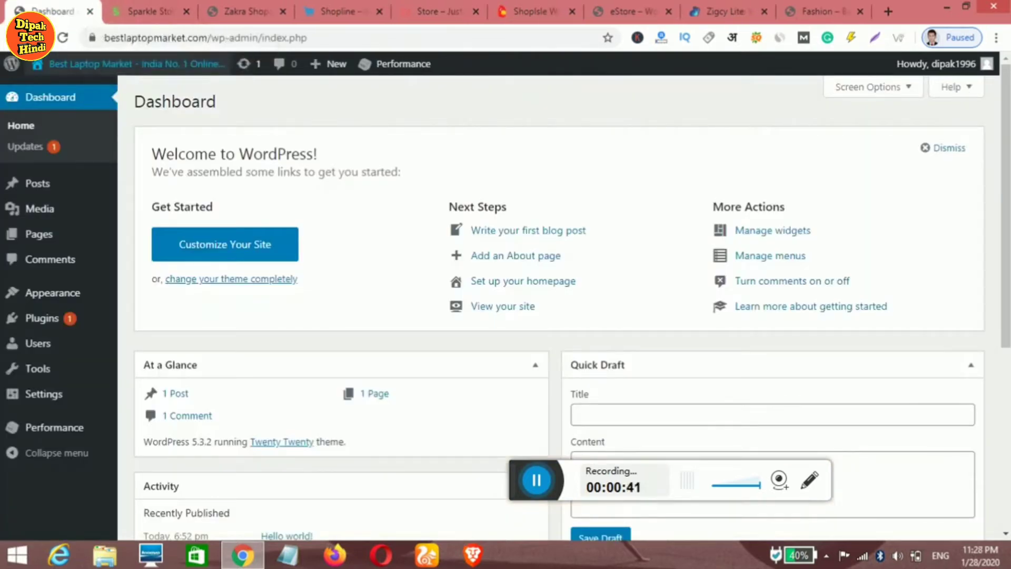
# - Look over the dashboard widgets and the site's General settings, including the date and time formats
pyautogui.moveTo(789, 188); pyautogui.dragTo(1004, 353)
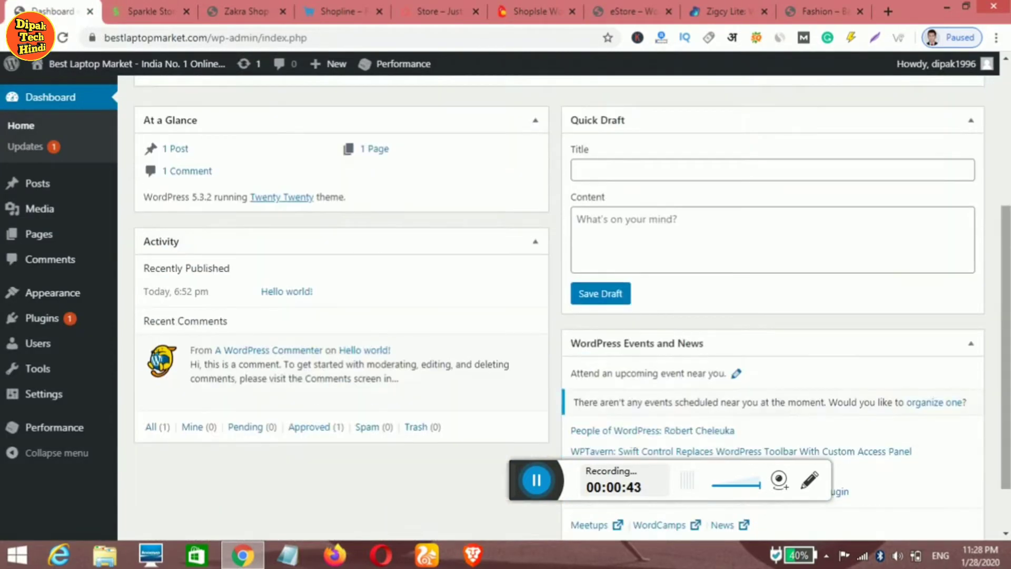
pyautogui.scroll(5, 558, 303)
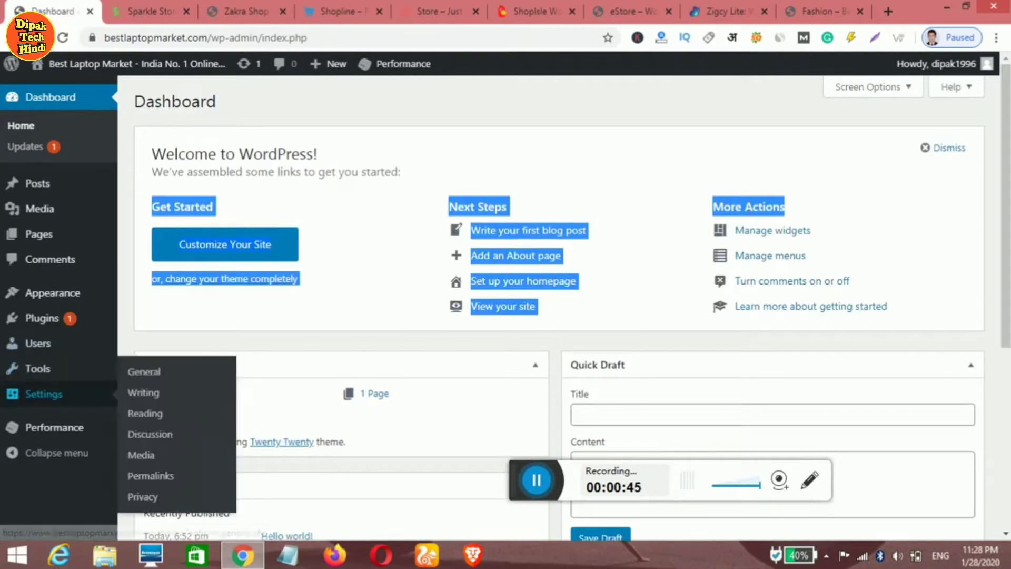
pyautogui.click(44, 394)
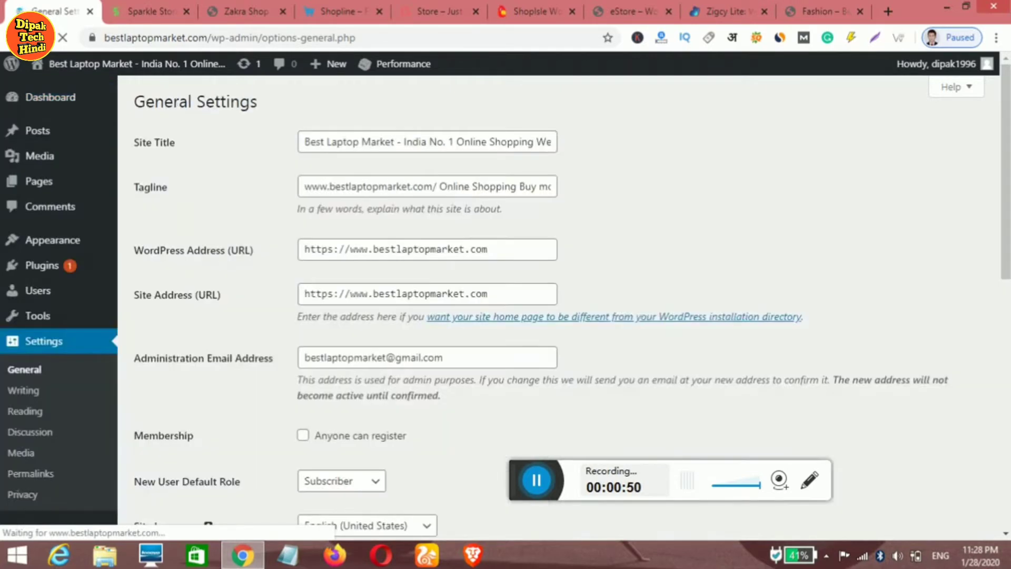
pyautogui.scroll(-5, 558, 294)
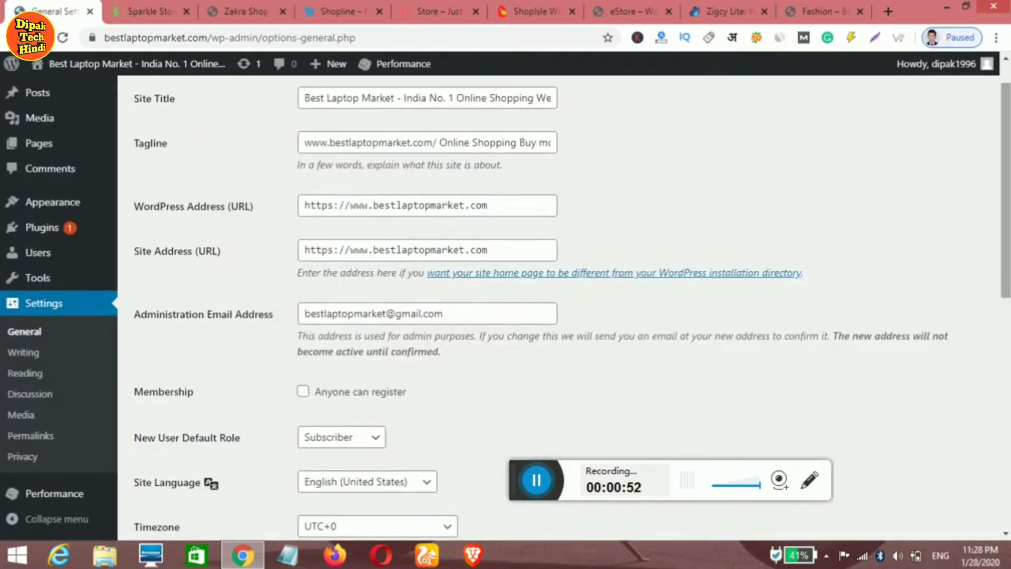
pyautogui.scroll(-5, 558, 295)
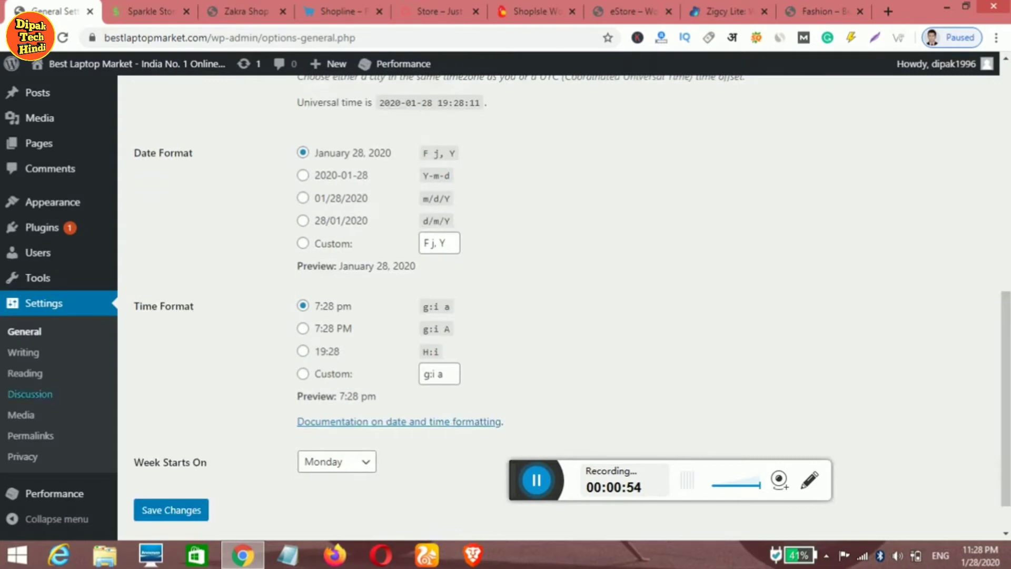
# - Set the site's permalink structure to Post name and save the change
pyautogui.click(30, 436)
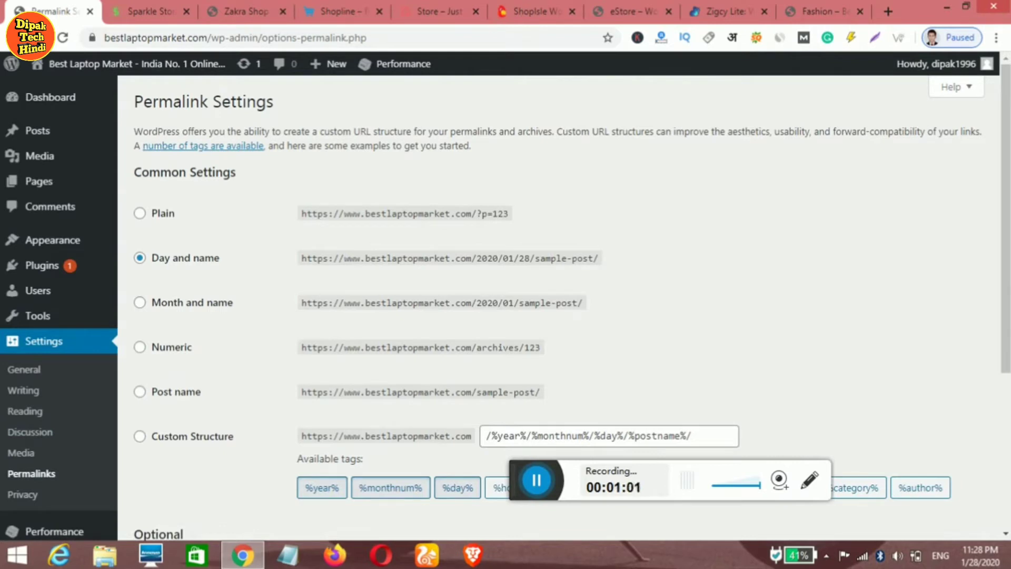
pyautogui.click(139, 391)
pyautogui.moveTo(1004, 216); pyautogui.dragTo(1004, 371)
pyautogui.click(171, 463)
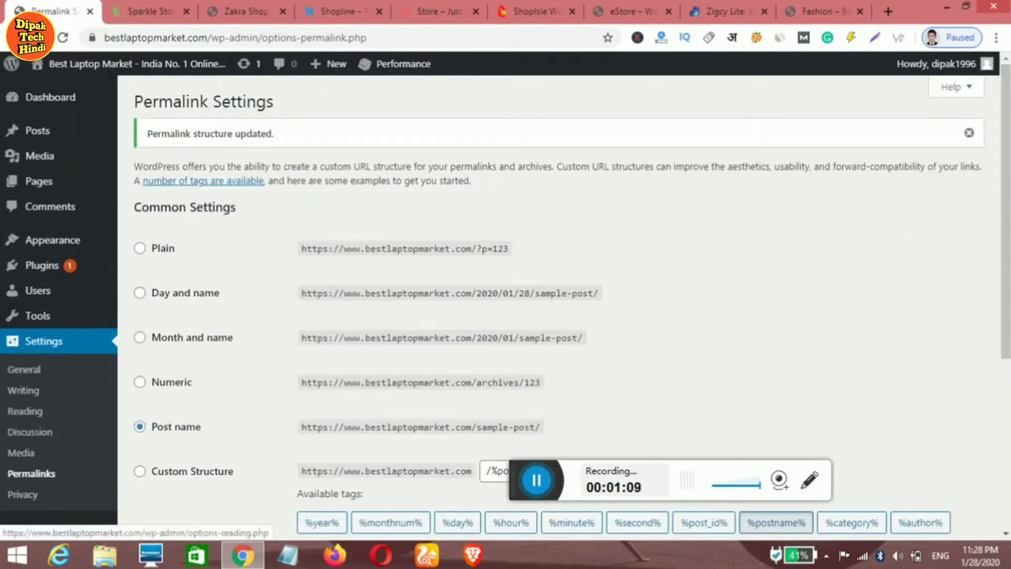
# - Search the add-new plugin directory for "woocommerce"
pyautogui.moveTo(53, 240)
pyautogui.moveTo(42, 265)
pyautogui.click(148, 288)
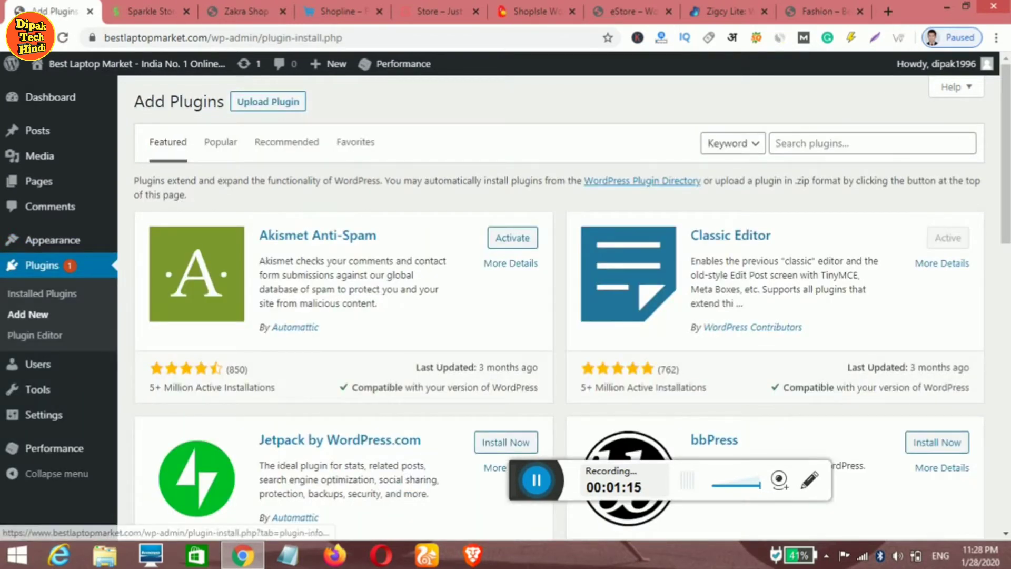
pyautogui.click(811, 143)
pyautogui.write('wooc')
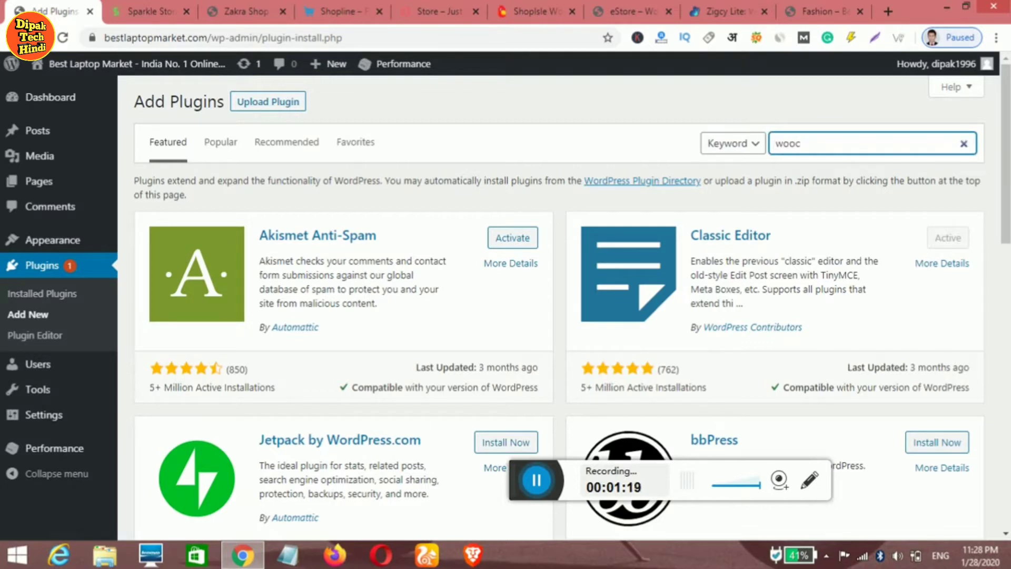
pyautogui.write('on')
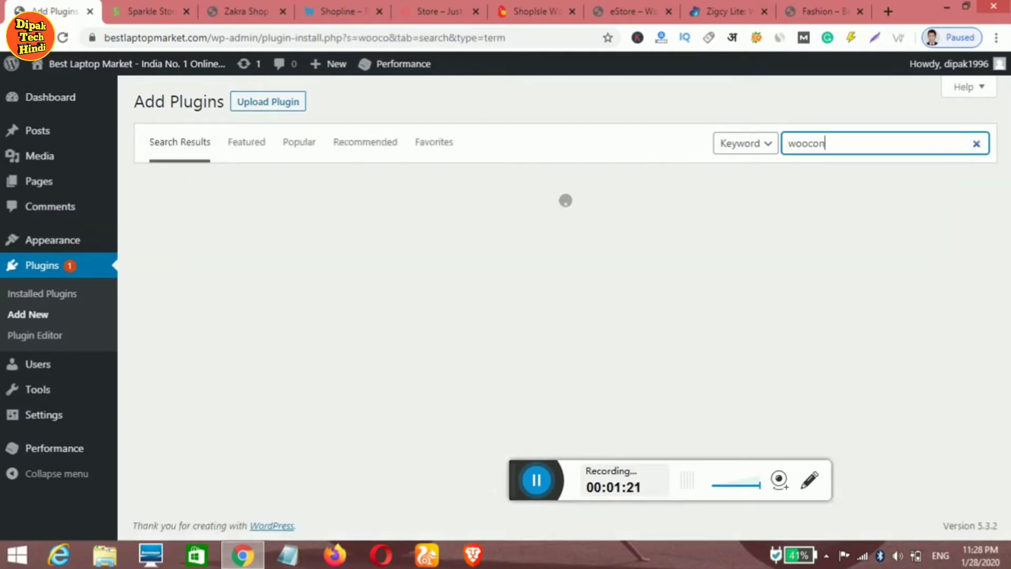
pyautogui.press('BackSpace')
pyautogui.write('m')
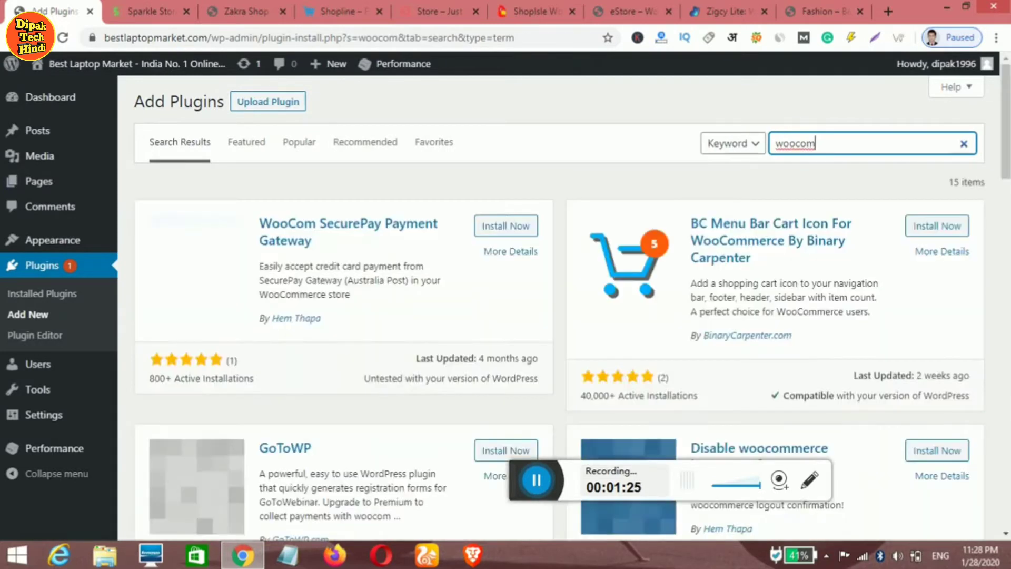
pyautogui.write('me')
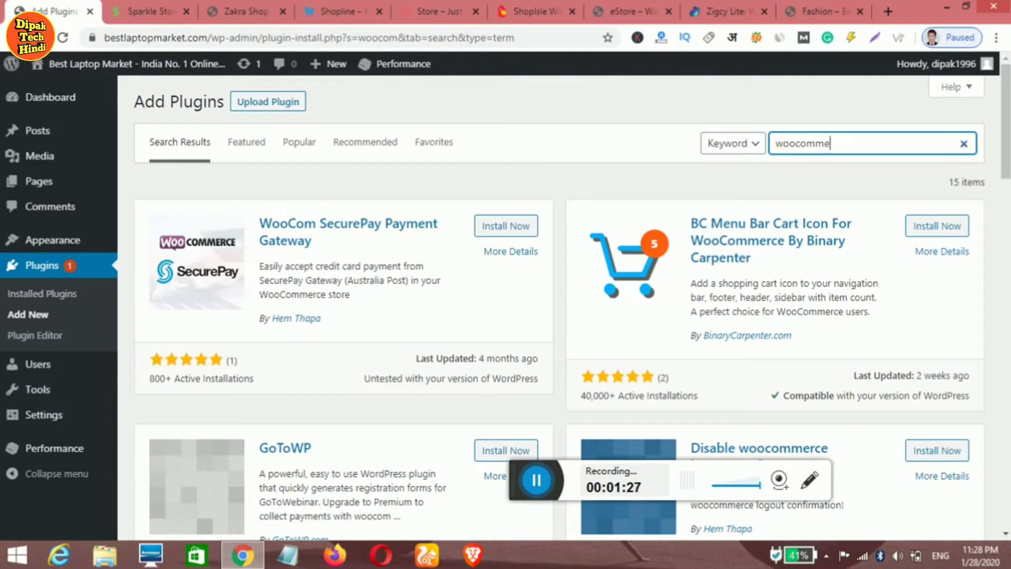
pyautogui.write('rce')
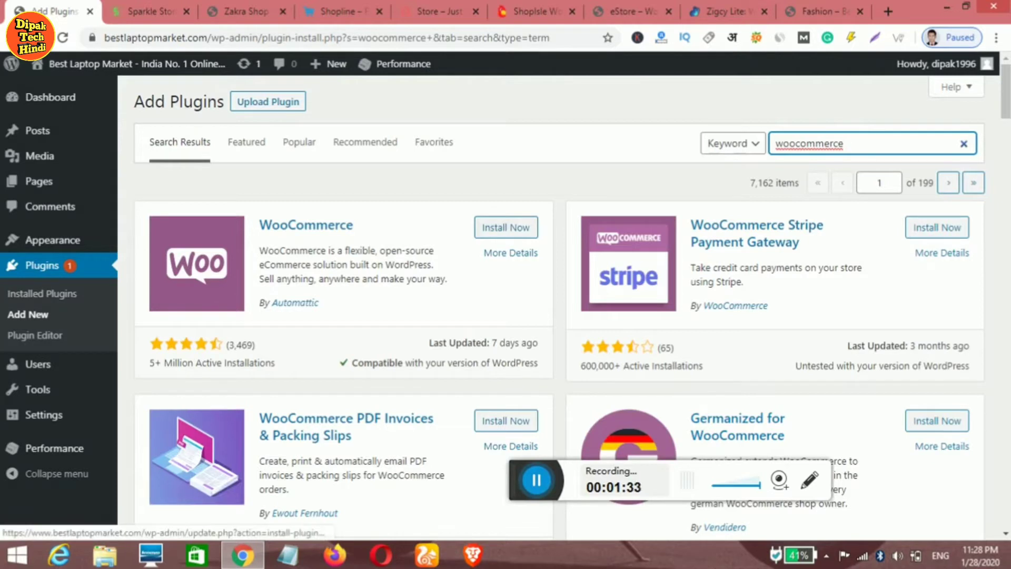
# - Install and activate the WooCommerce plugin by Automattic
pyautogui.click(505, 227)
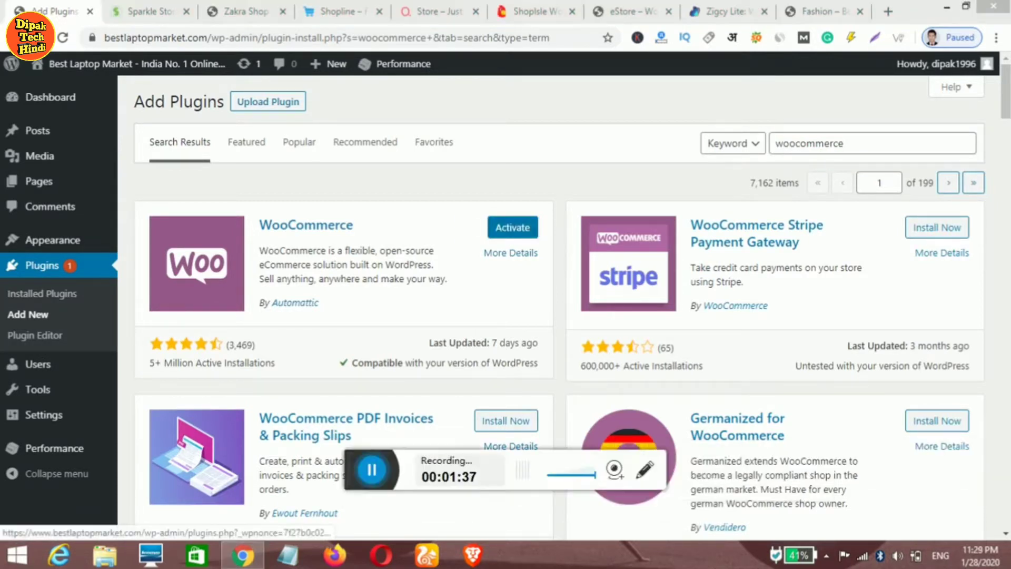
pyautogui.click(512, 227)
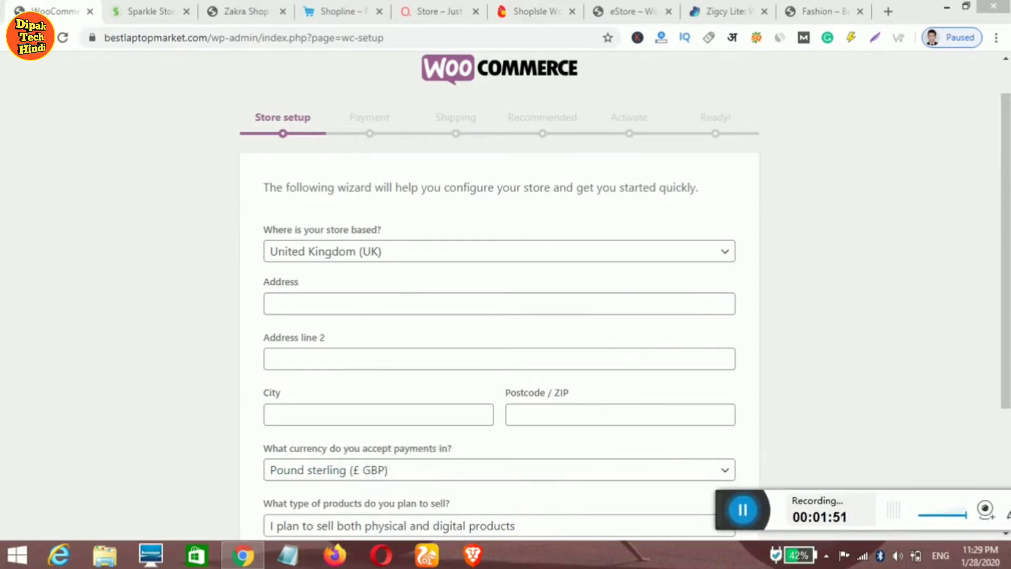
# - Set the store's base country to India in the WooCommerce store setup form
pyautogui.scroll(-2, 499, 295)
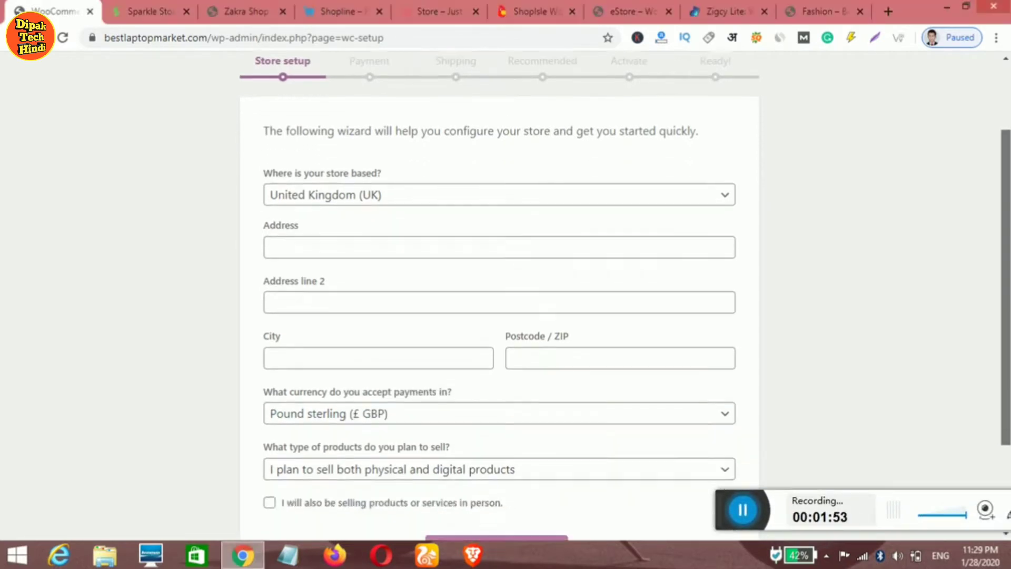
pyautogui.scroll(-2, 499, 295)
pyautogui.scroll(3, 499, 295)
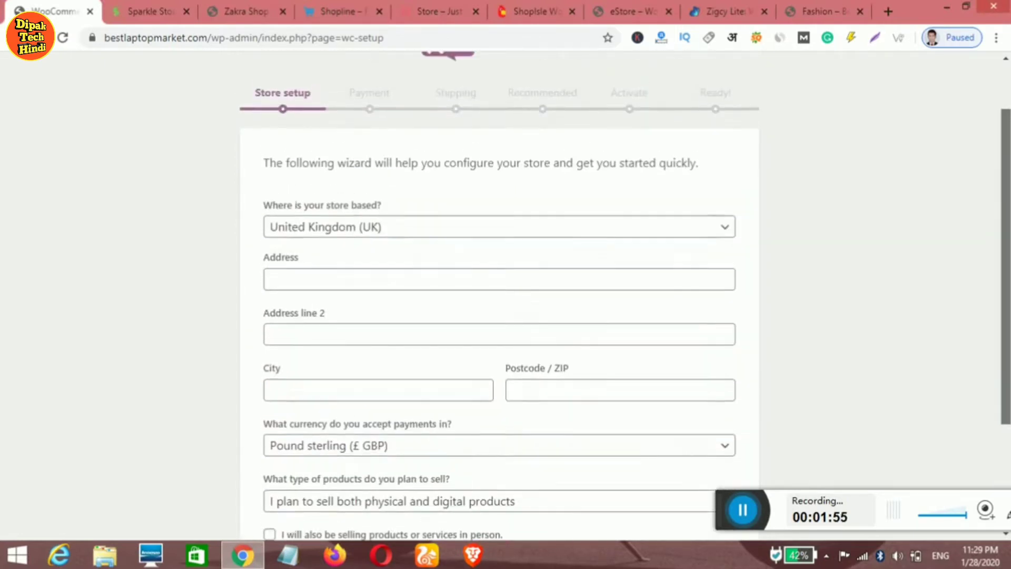
pyautogui.click(499, 209)
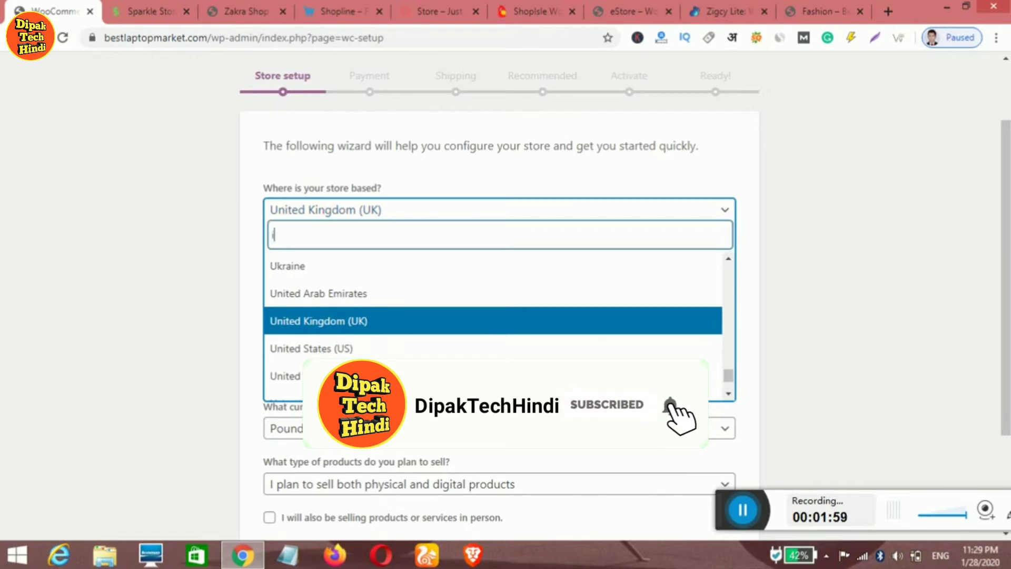
pyautogui.write('ind')
pyautogui.press('Down')
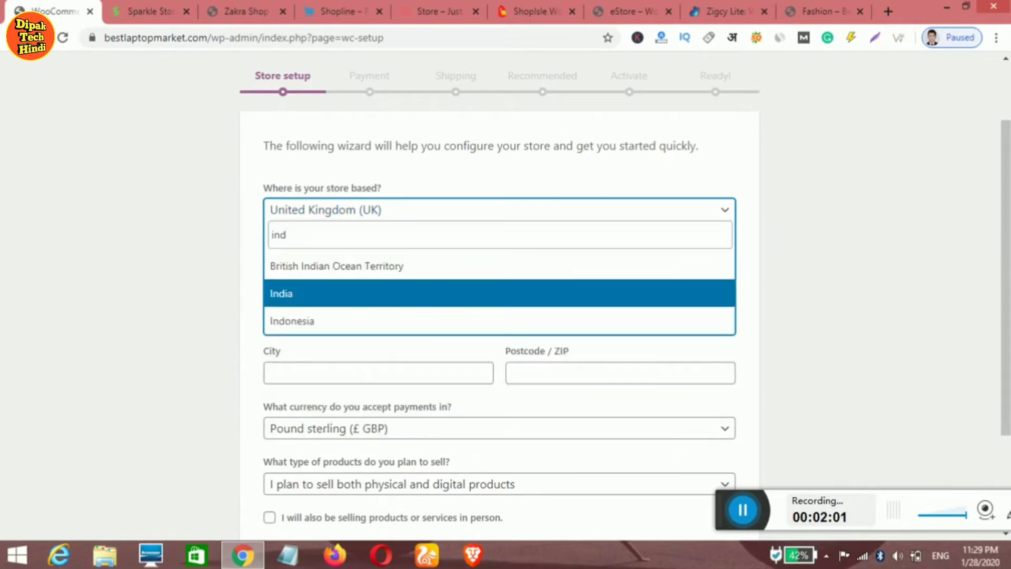
pyautogui.press('Return')
# - Set the store's payment currency to Indian rupee (₹ INR)
pyautogui.scroll(-2, 499, 290)
pyautogui.scroll(-1, 499, 290)
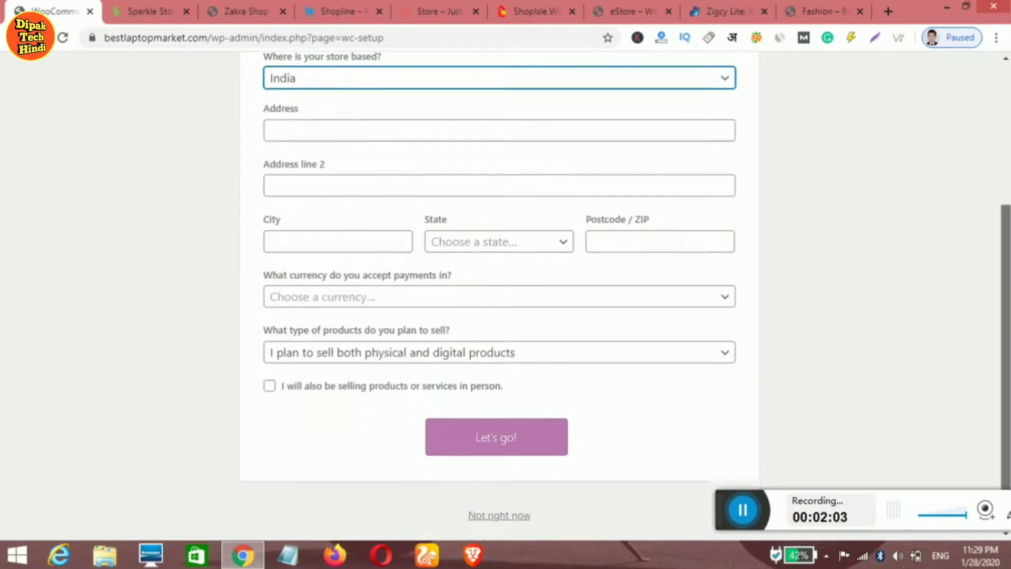
pyautogui.click(587, 289)
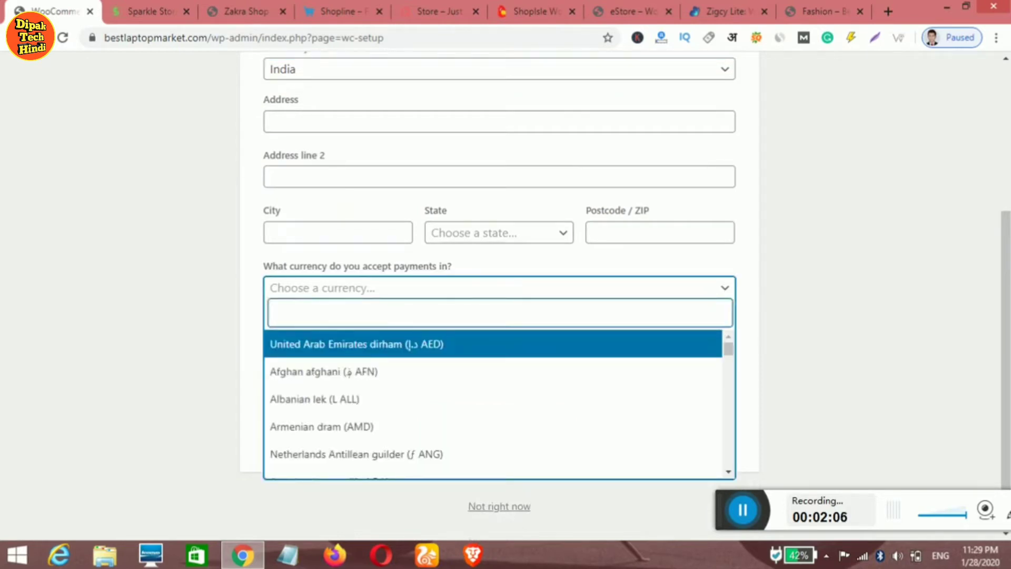
pyautogui.write('india')
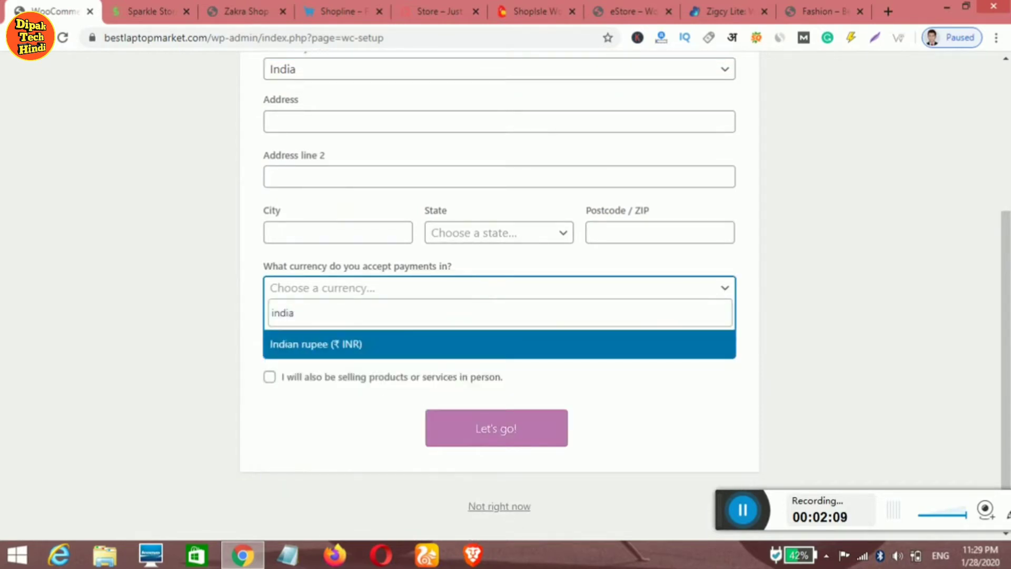
pyautogui.press('Return')
pyautogui.press('Return')
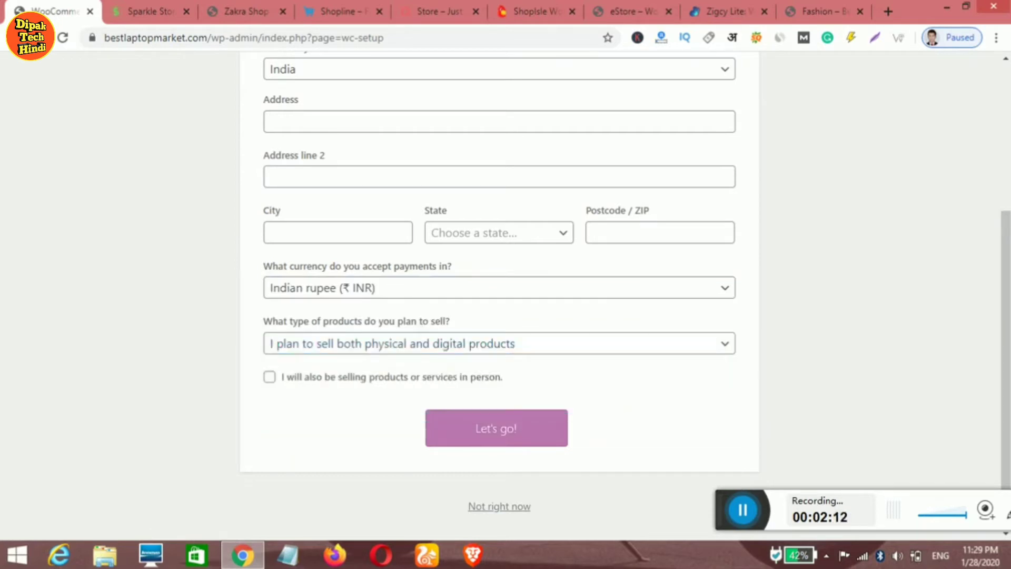
# - Enable the option for also selling products or services in person and try to submit the store setup form
pyautogui.scroll(-1, 499, 284)
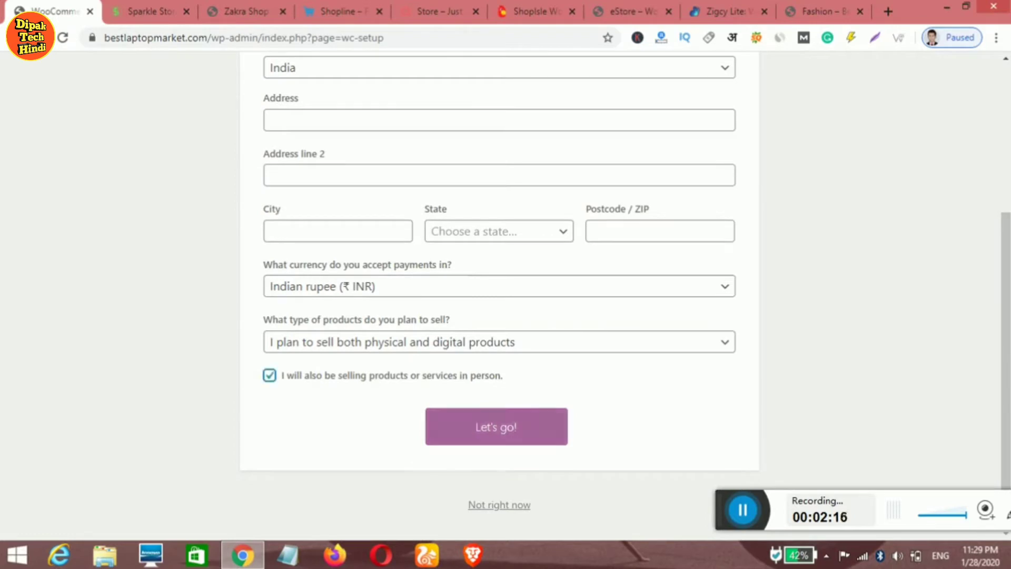
pyautogui.click(496, 427)
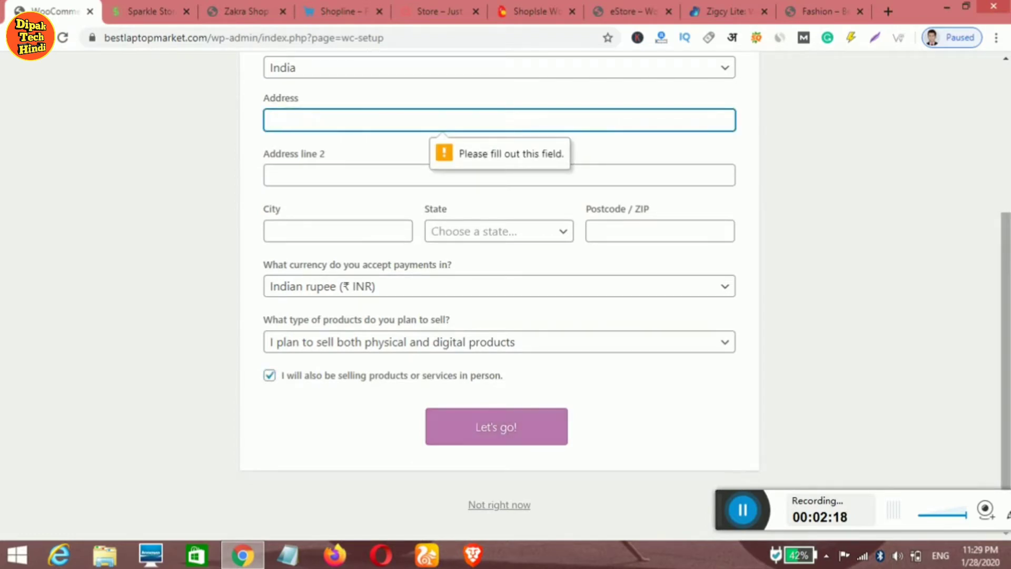
pyautogui.scroll(1, 499, 295)
pyautogui.scroll(-1, 499, 294)
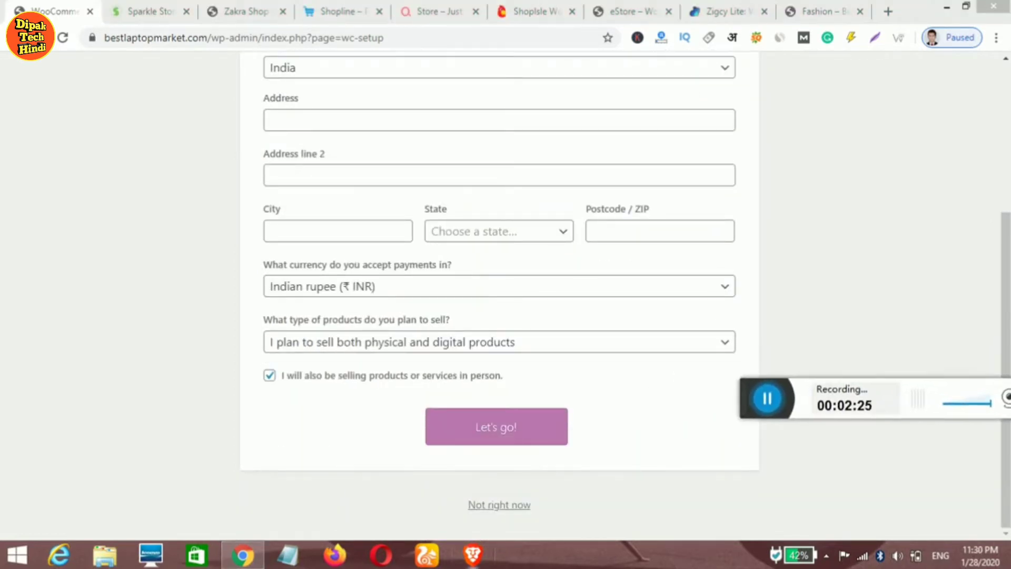
# - Leave the store setup wizard without completing it and look over the site dashboard
pyautogui.click(498, 505)
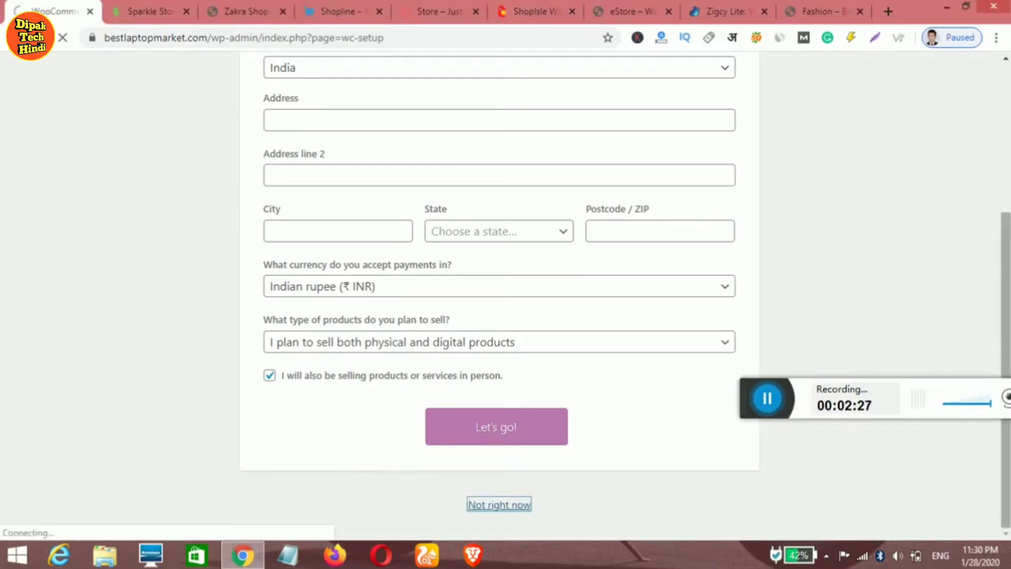
pyautogui.scroll(2, 499, 294)
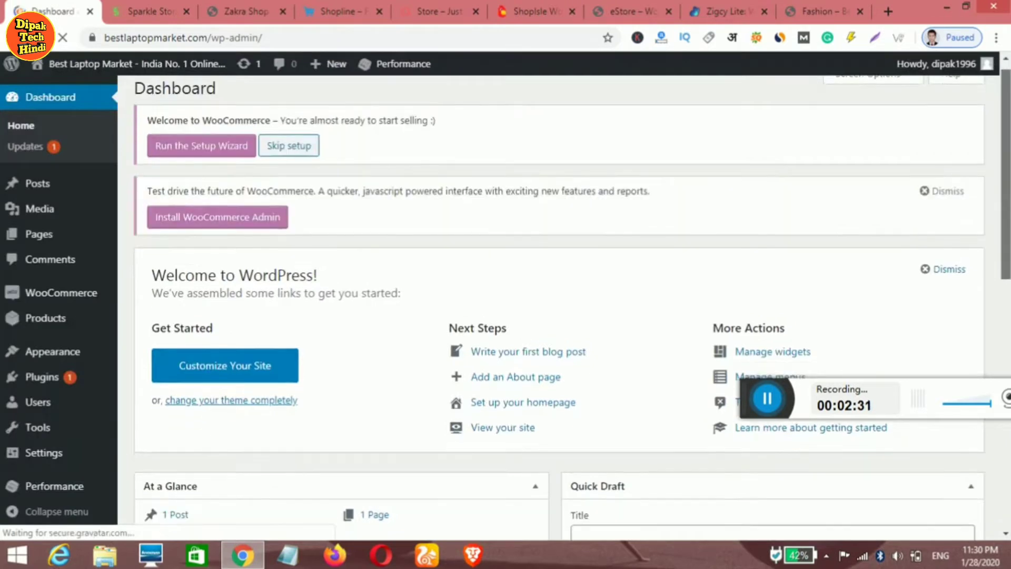
pyautogui.scroll(-5, 559, 309)
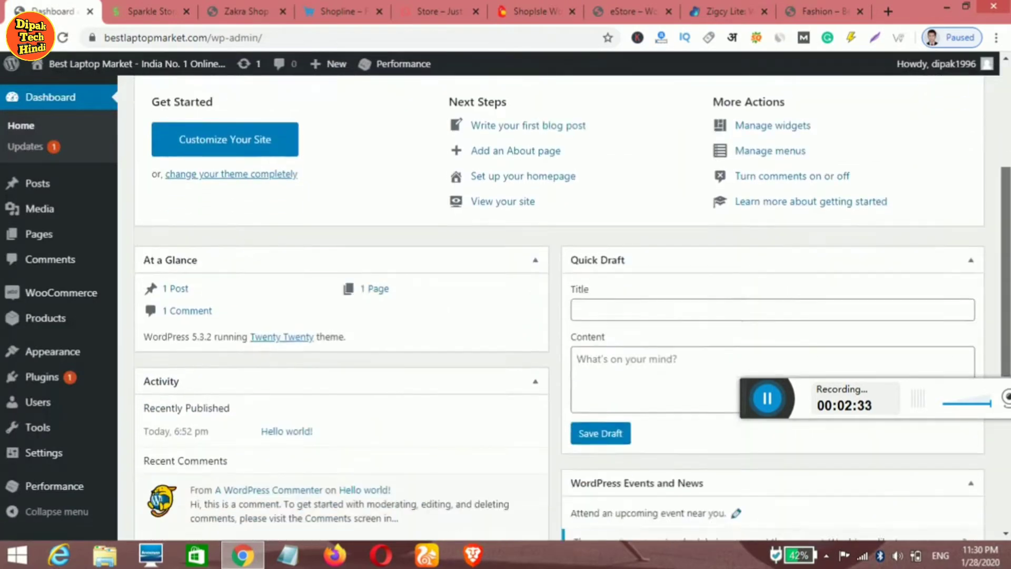
pyautogui.scroll(-3, 559, 308)
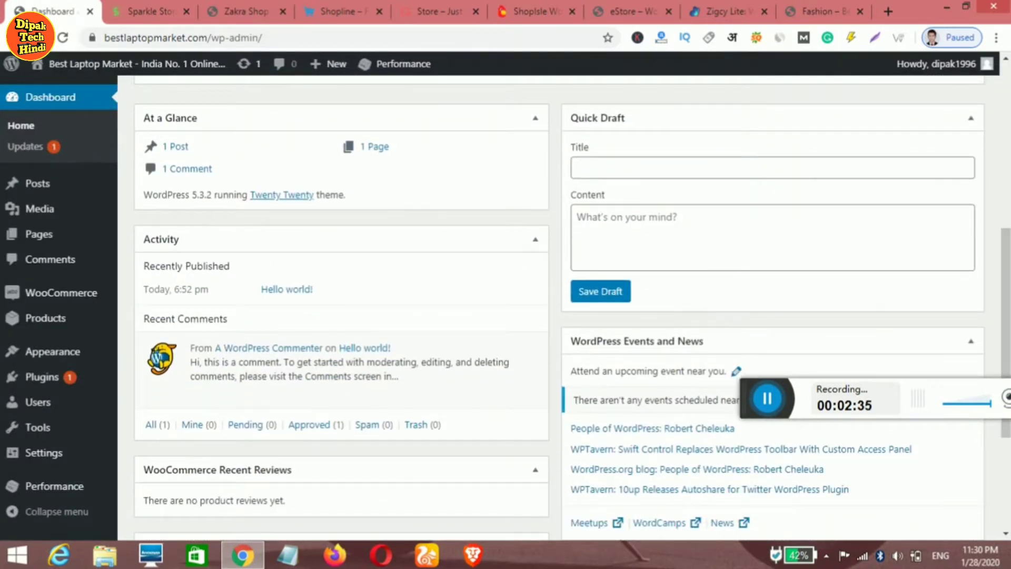
# - Open the WooCommerce settings and review the general store address, selling and currency options
pyautogui.moveTo(63, 293)
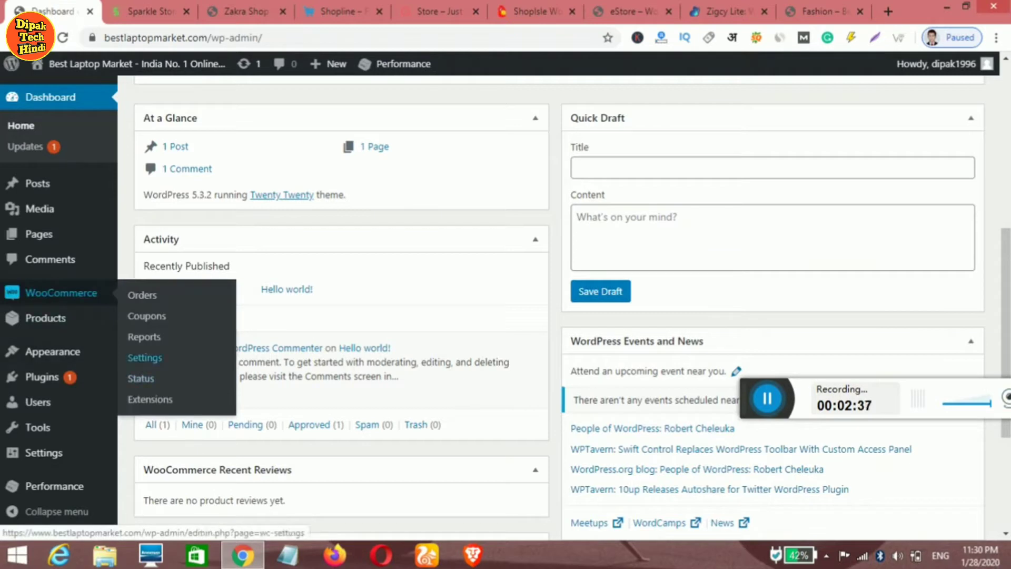
pyautogui.click(145, 357)
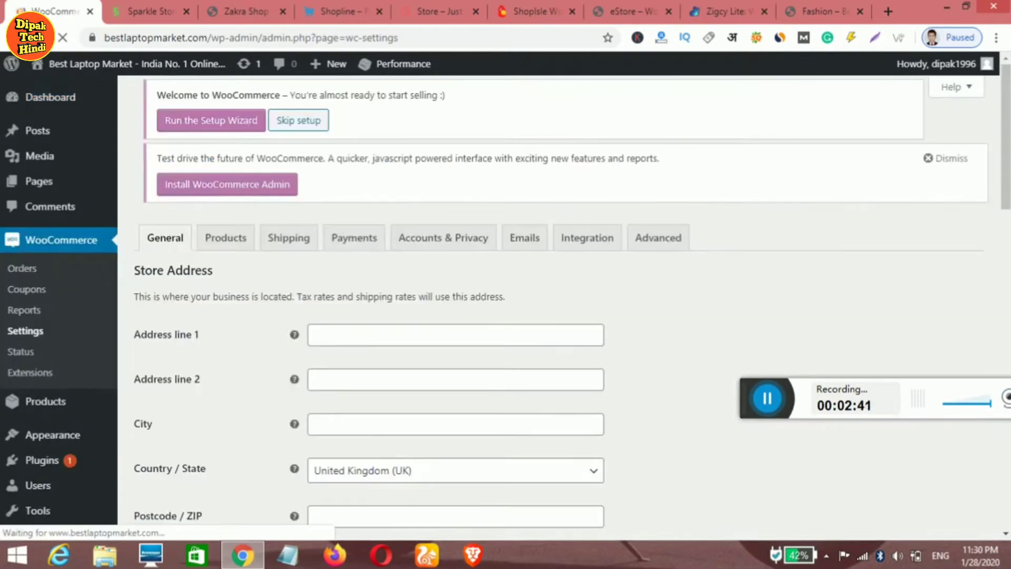
pyautogui.scroll(-10, 572, 310)
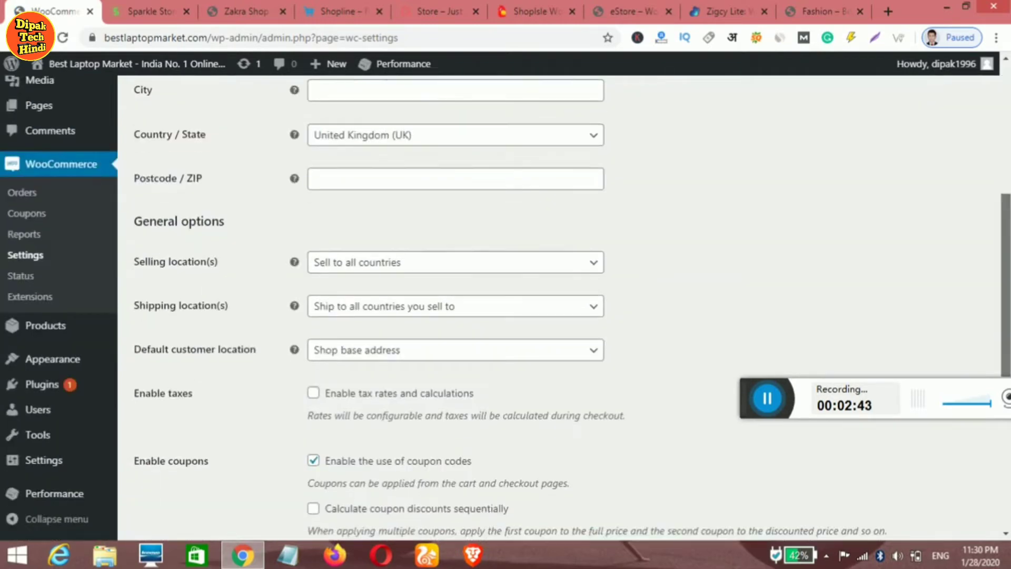
pyautogui.scroll(-3, 572, 308)
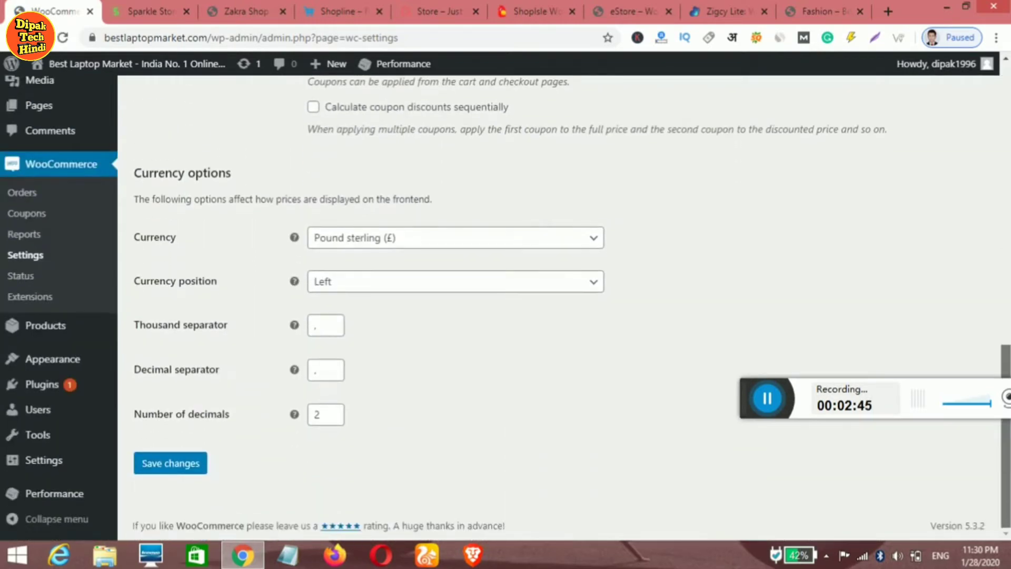
pyautogui.scroll(10, 572, 307)
pyautogui.scroll(2, 572, 311)
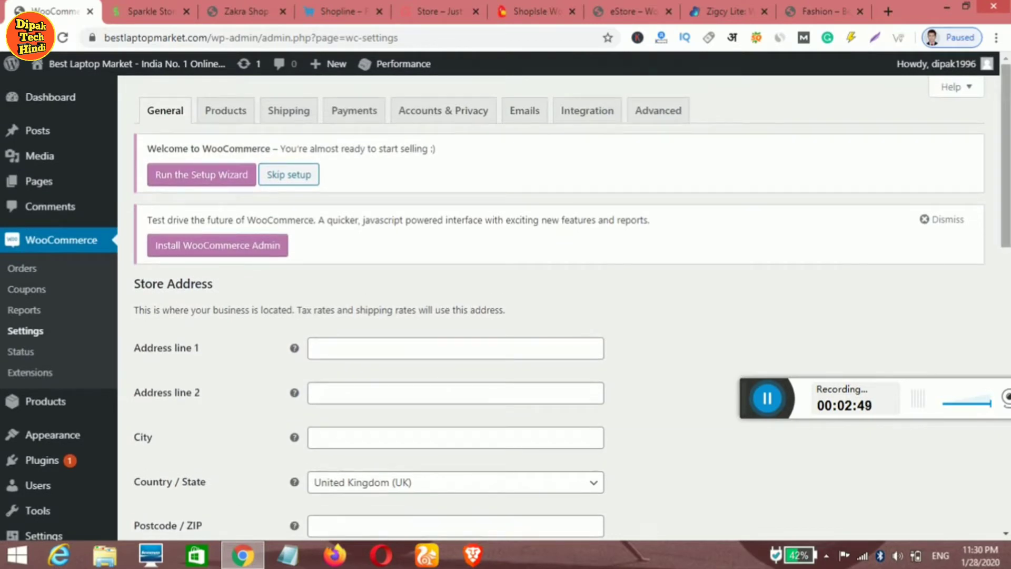
# - Set the store address's country and state to India — Delhi in the general WooCommerce settings
pyautogui.scroll(-4, 572, 311)
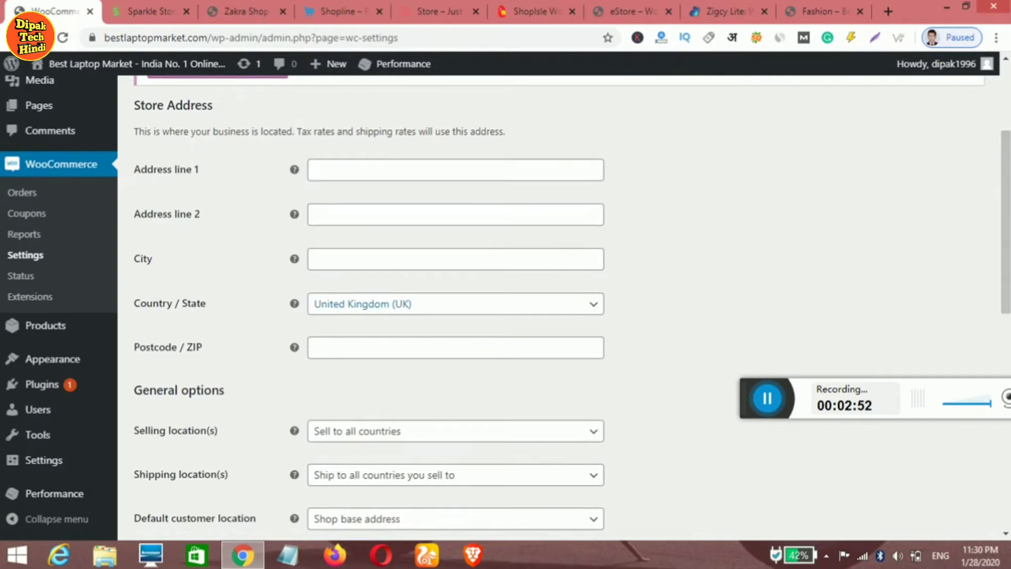
pyautogui.click(455, 304)
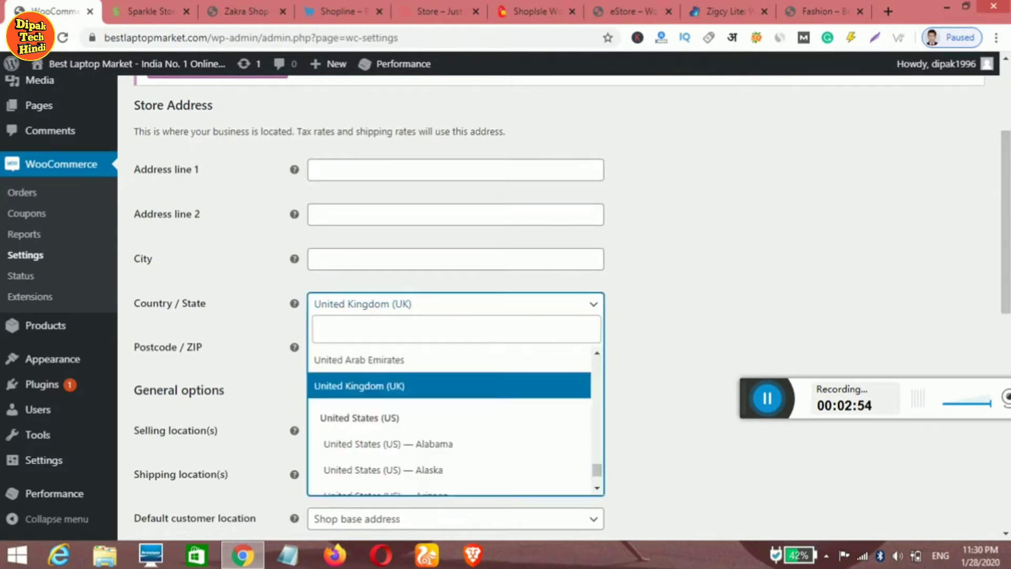
pyautogui.scroll(-1, 455, 308)
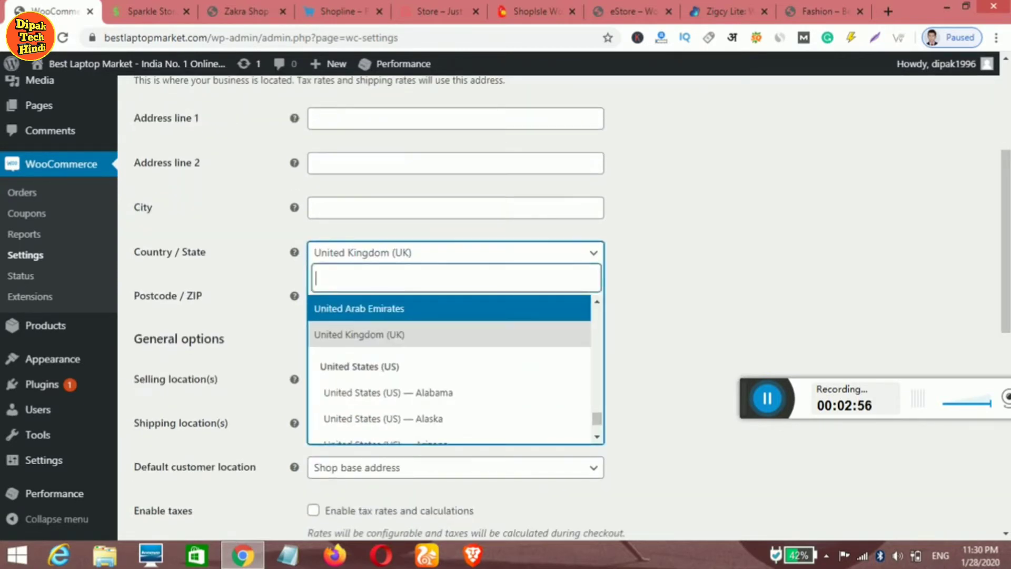
pyautogui.write('ind')
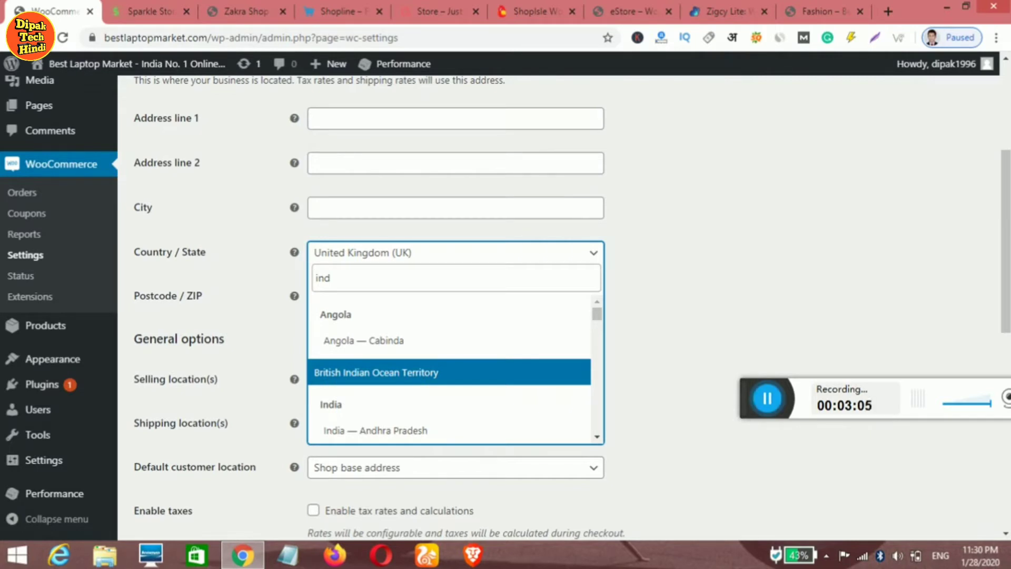
pyautogui.scroll(-1, 505, 305)
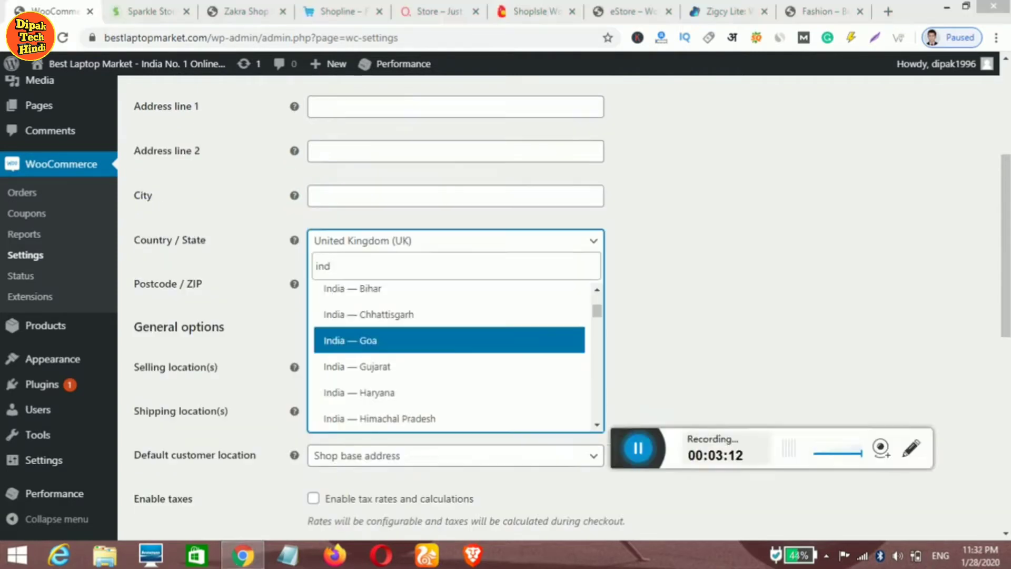
pyautogui.moveTo(788, 448); pyautogui.dragTo(522, 469)
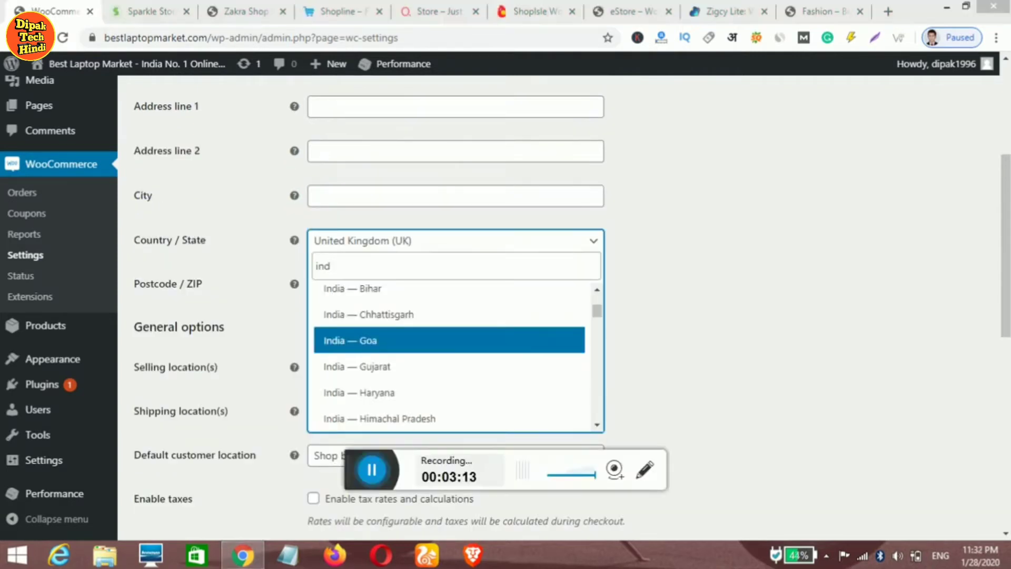
pyautogui.scroll(-4, 453, 355)
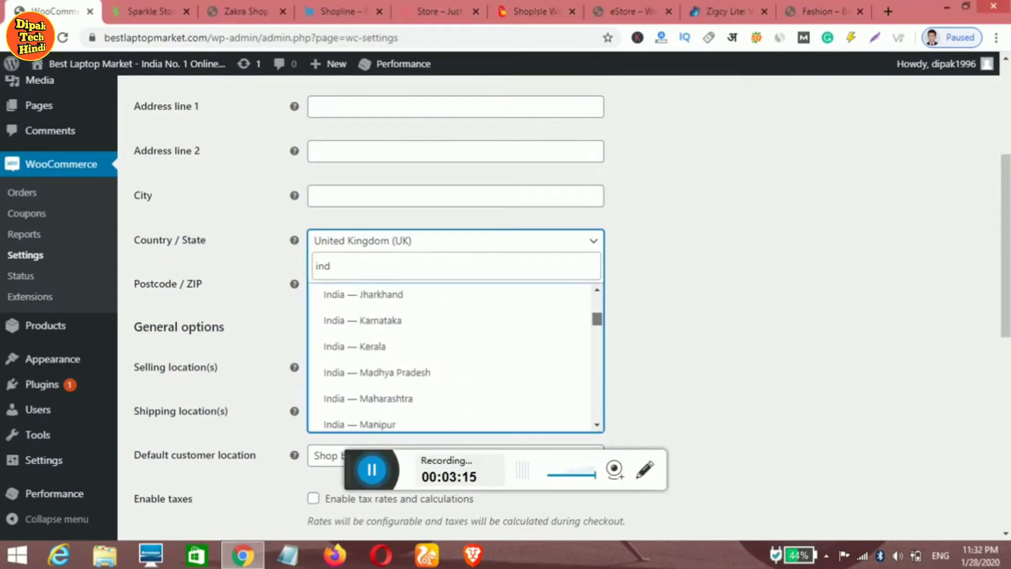
pyautogui.scroll(-5, 453, 355)
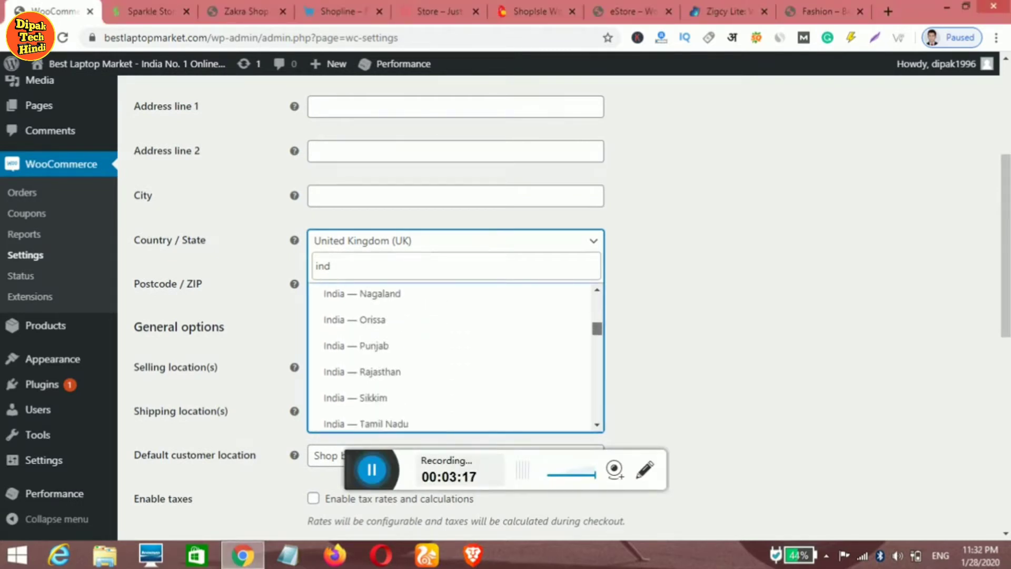
pyautogui.scroll(-4, 453, 355)
pyautogui.scroll(2, 452, 355)
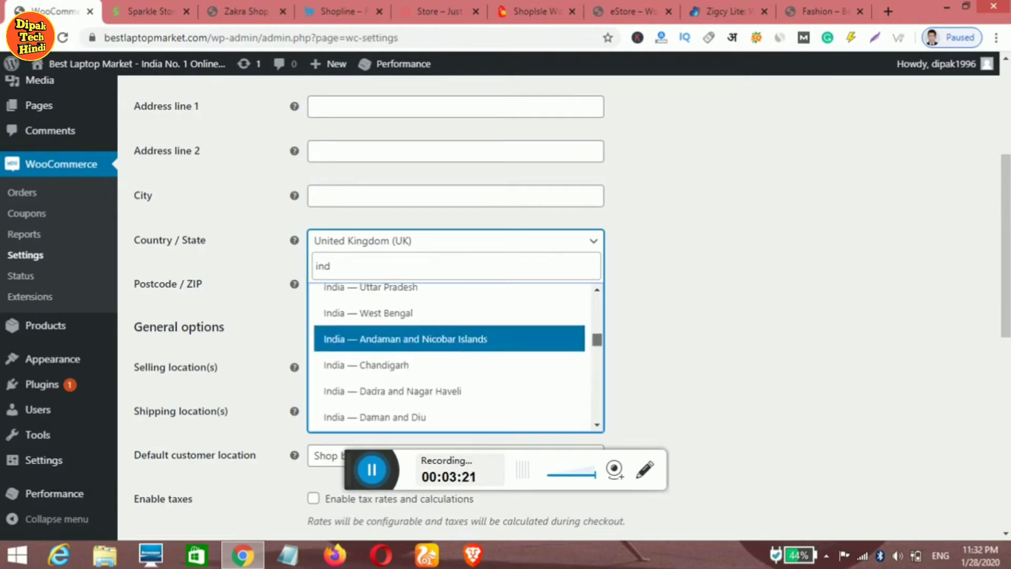
pyautogui.scroll(-2, 452, 346)
pyautogui.click(449, 346)
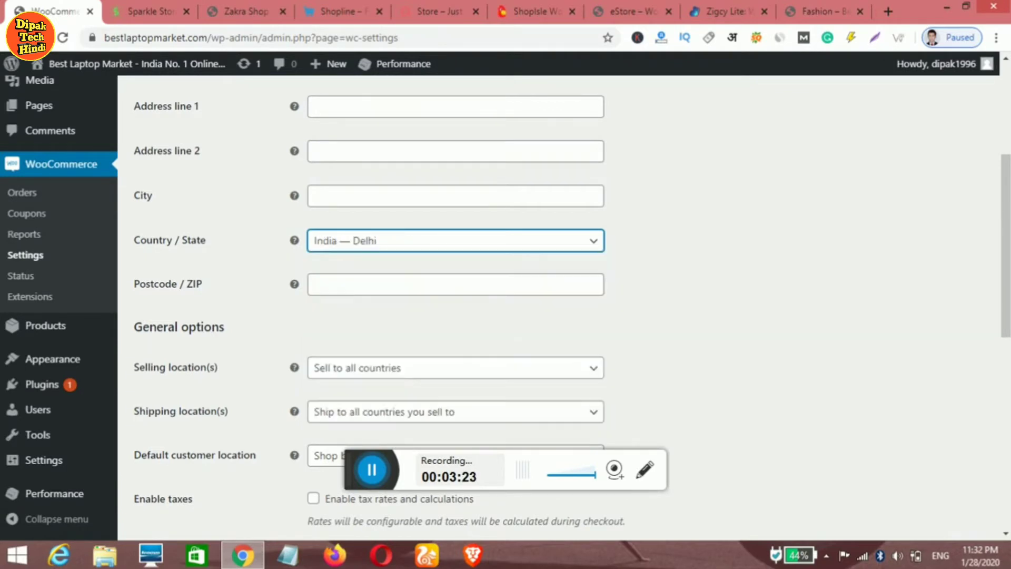
# - Set the store currency to Indian rupee (₹) and save the general settings
pyautogui.moveTo(1004, 245); pyautogui.dragTo(1005, 257)
pyautogui.scroll(-5, 453, 308)
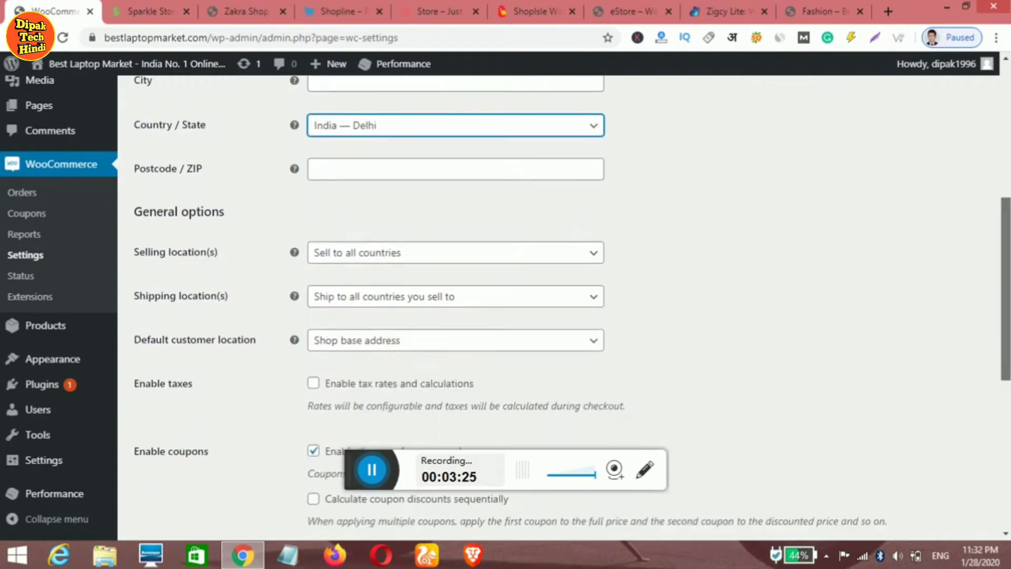
pyautogui.scroll(-2, 558, 308)
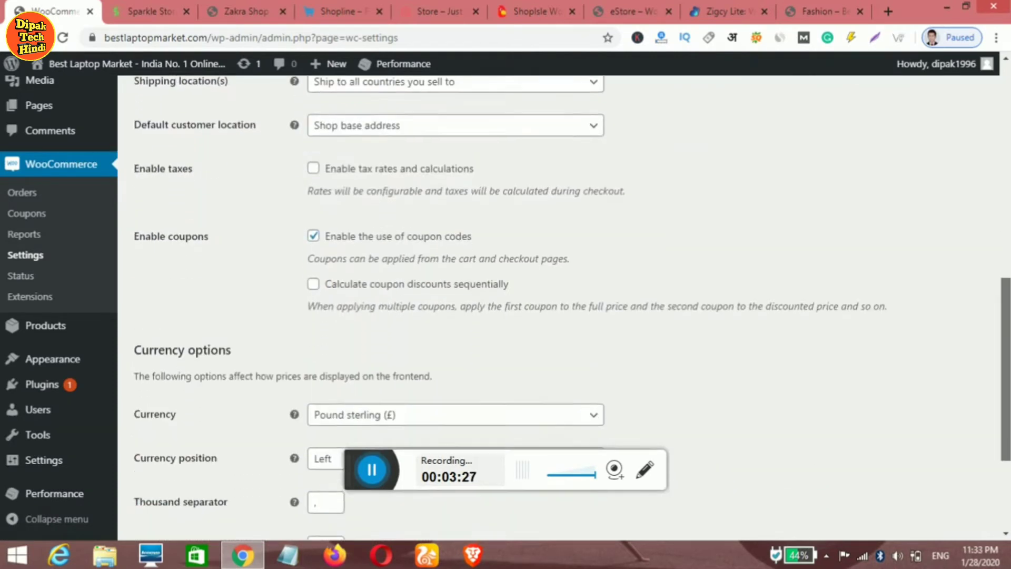
pyautogui.click(455, 347)
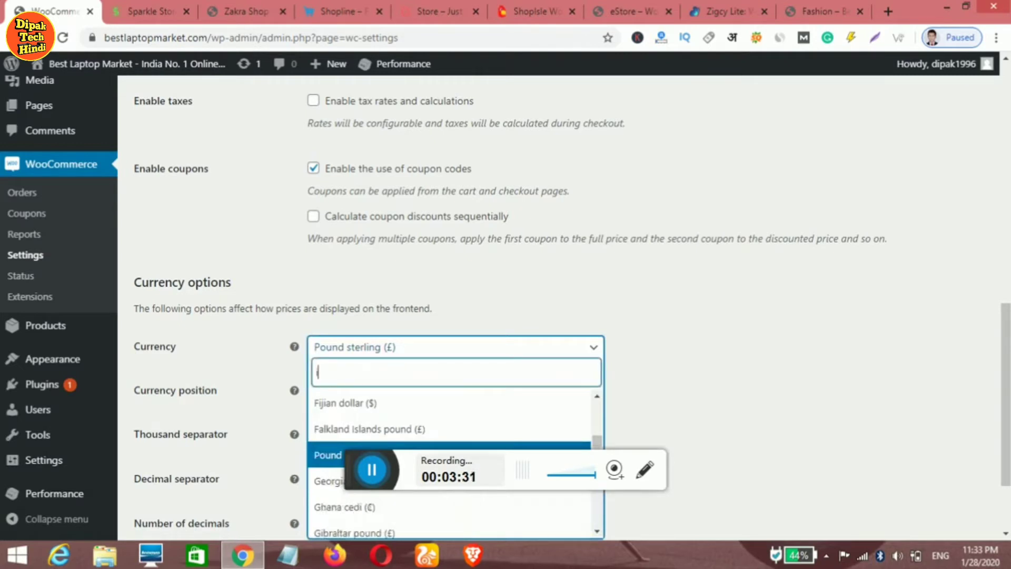
pyautogui.write('ind')
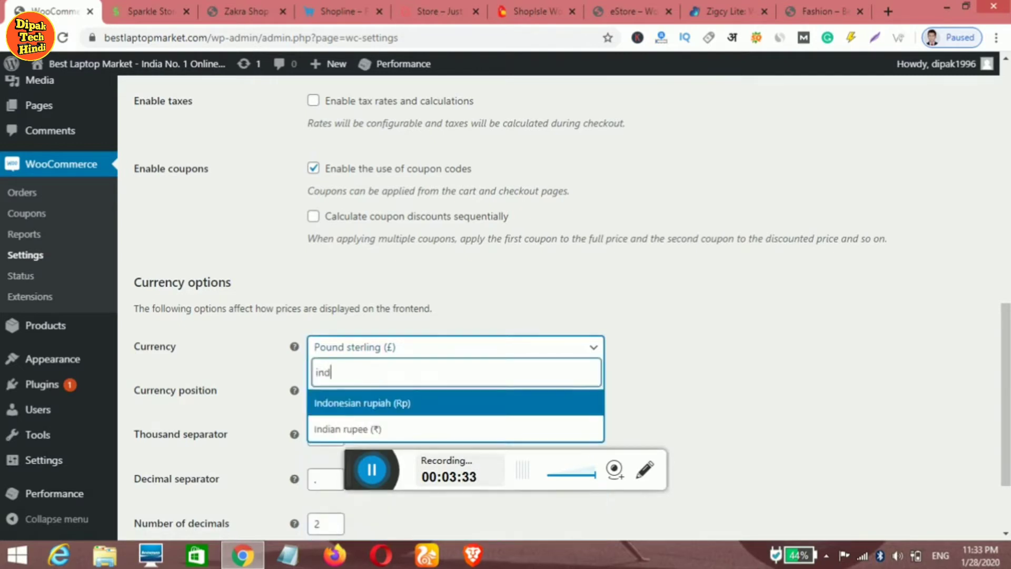
pyautogui.press('Down')
pyautogui.press('Return')
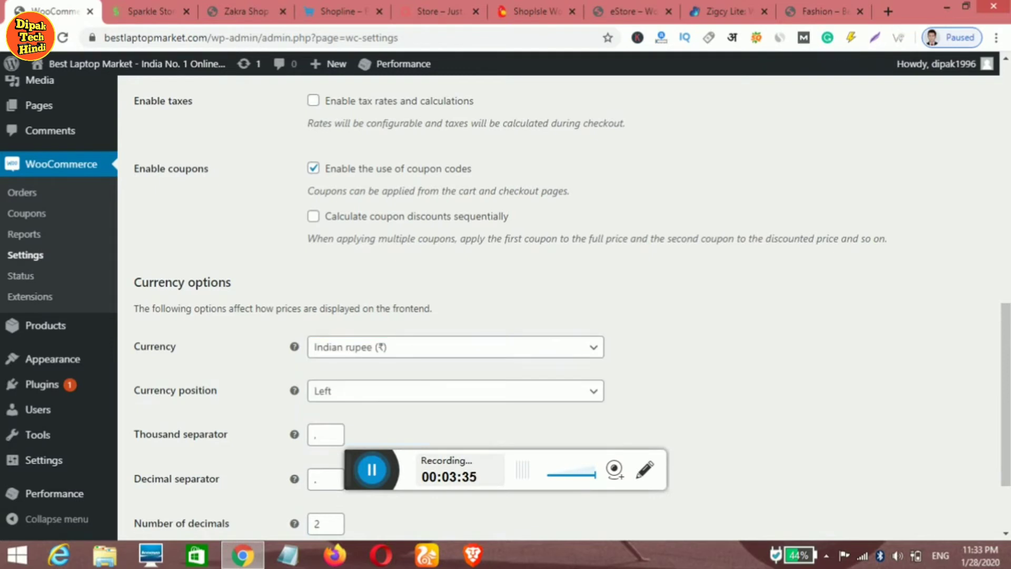
pyautogui.moveTo(522, 469); pyautogui.dragTo(912, 517)
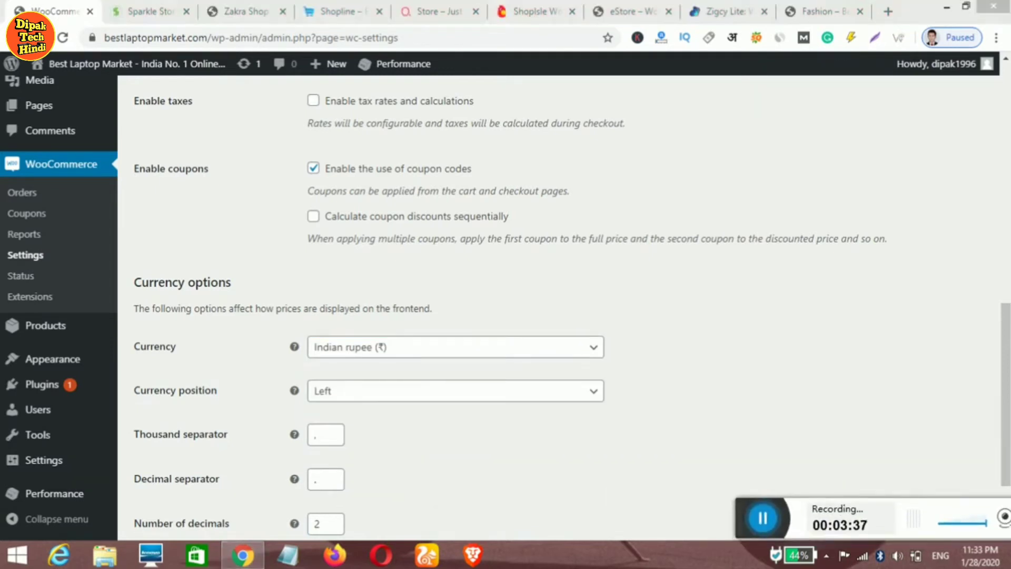
pyautogui.scroll(-2, 558, 305)
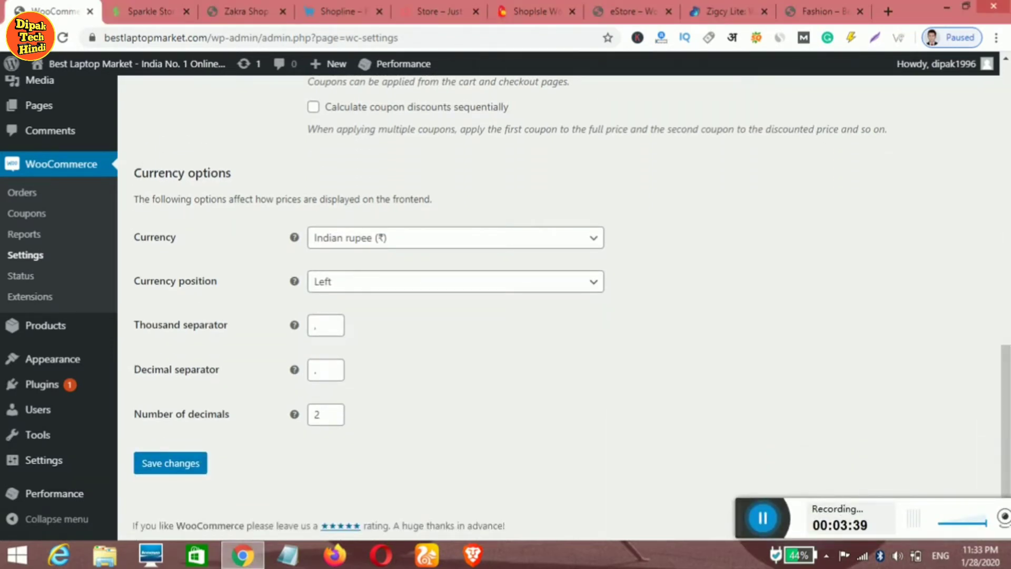
pyautogui.click(170, 463)
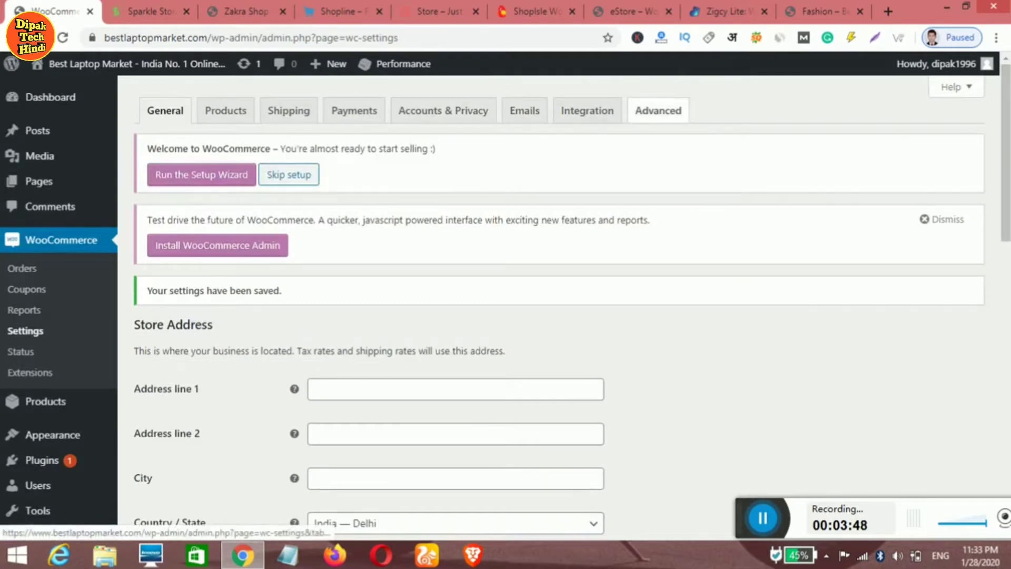
# - Open the WooCommerce product settings and check which pages can be chosen as the shop page
pyautogui.click(225, 111)
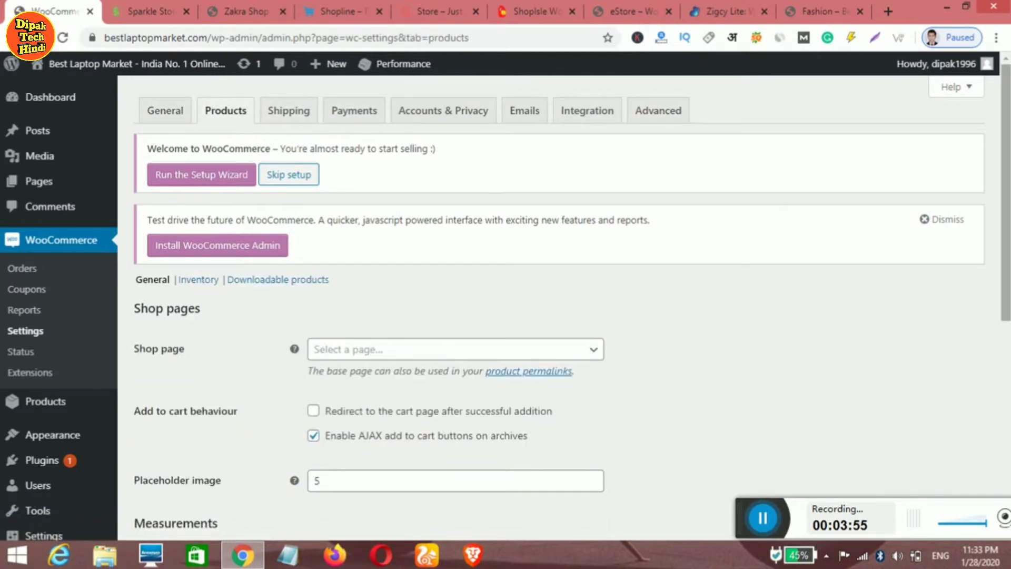
pyautogui.scroll(-2, 572, 308)
pyautogui.click(455, 230)
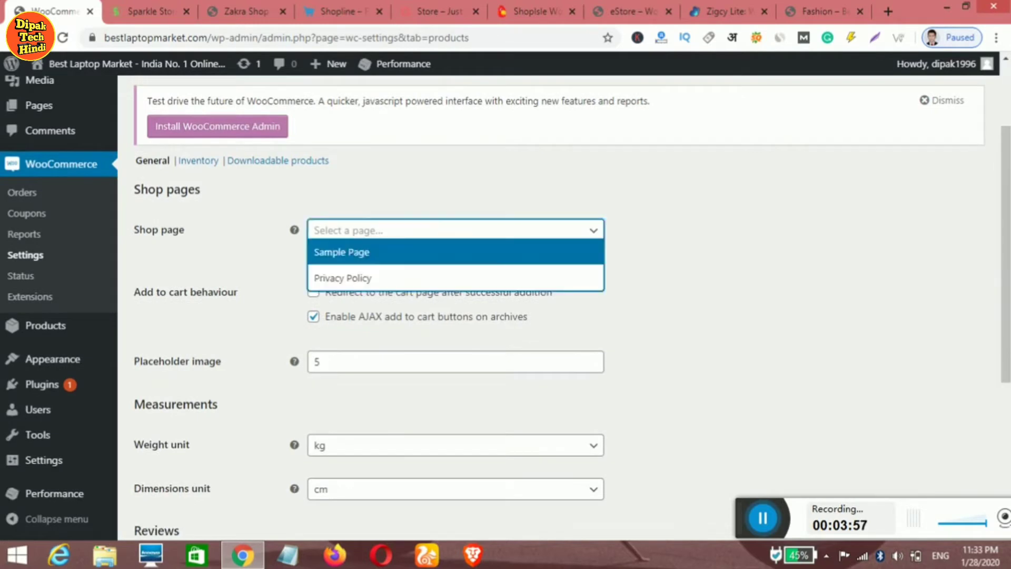
pyautogui.click(455, 230)
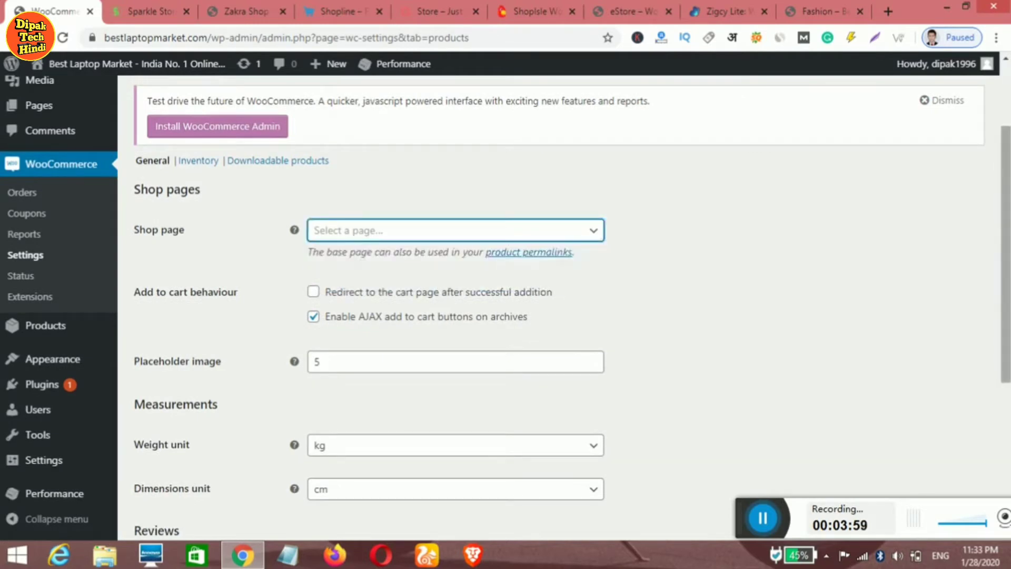
pyautogui.scroll(2, 505, 308)
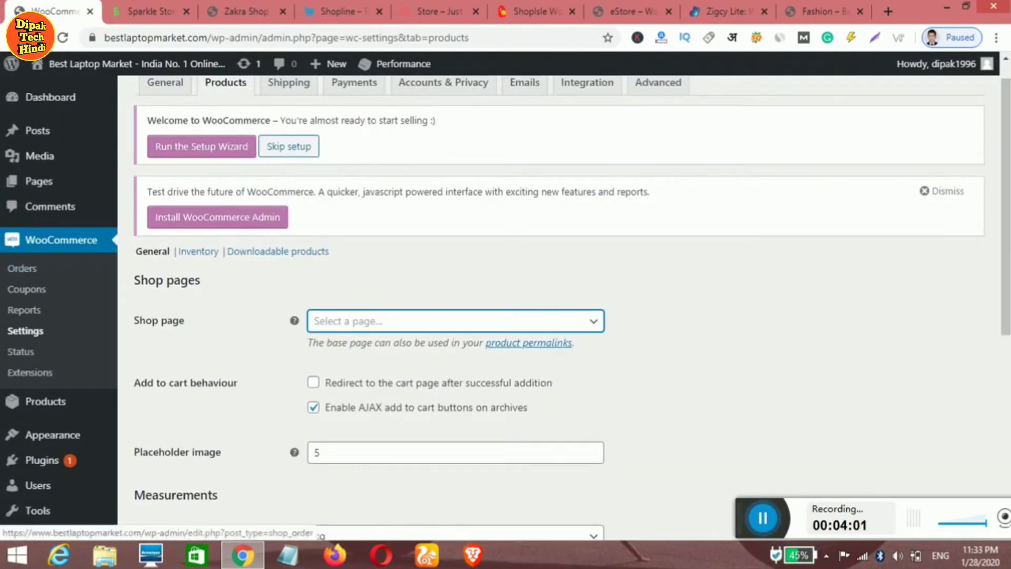
pyautogui.scroll(1, 572, 308)
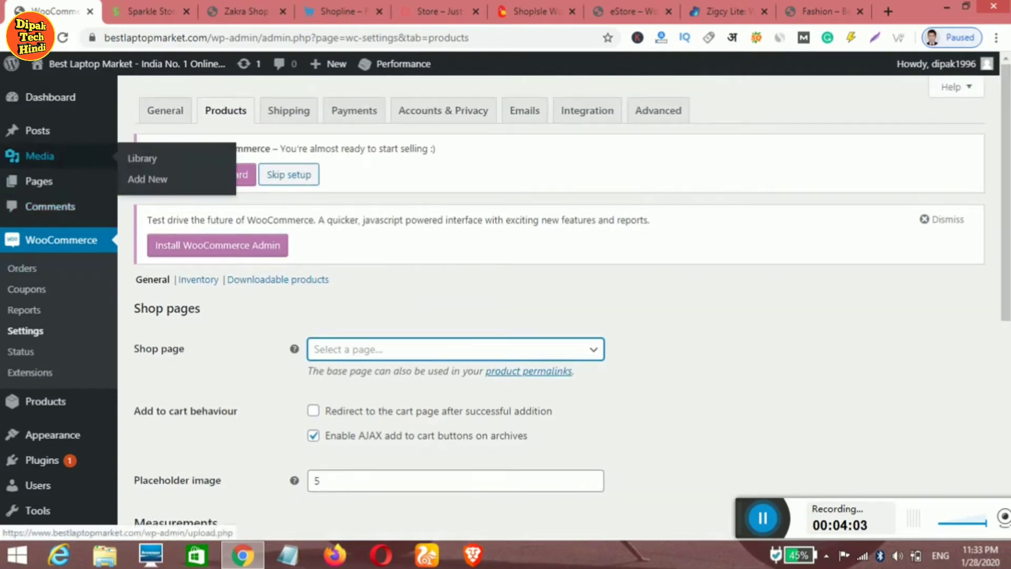
# - Start a new WordPress page in a separate browser tab and title it "Shop"
pyautogui.moveTo(37, 180)
pyautogui.rightClick(139, 204)
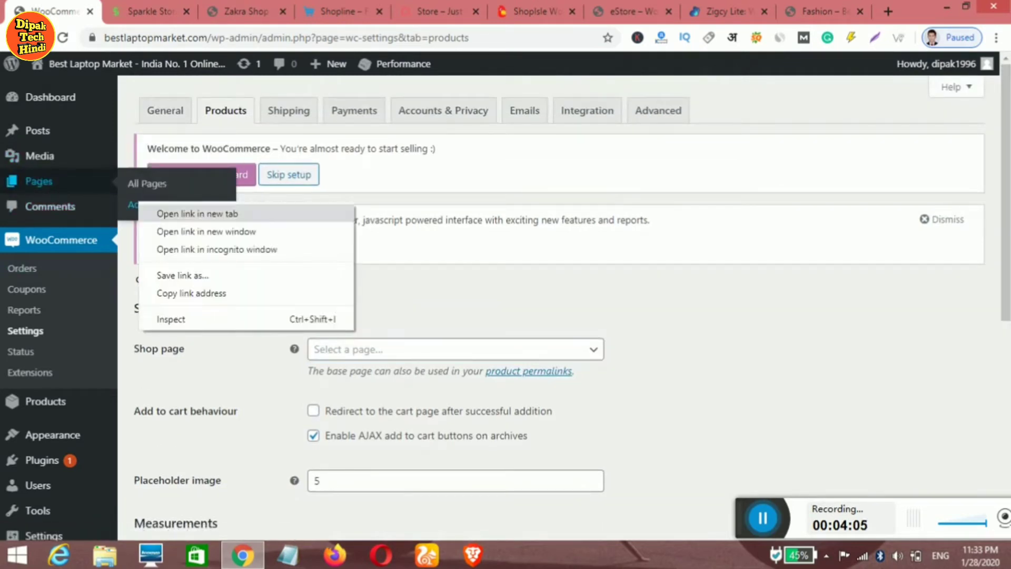
pyautogui.click(174, 213)
pyautogui.click(135, 11)
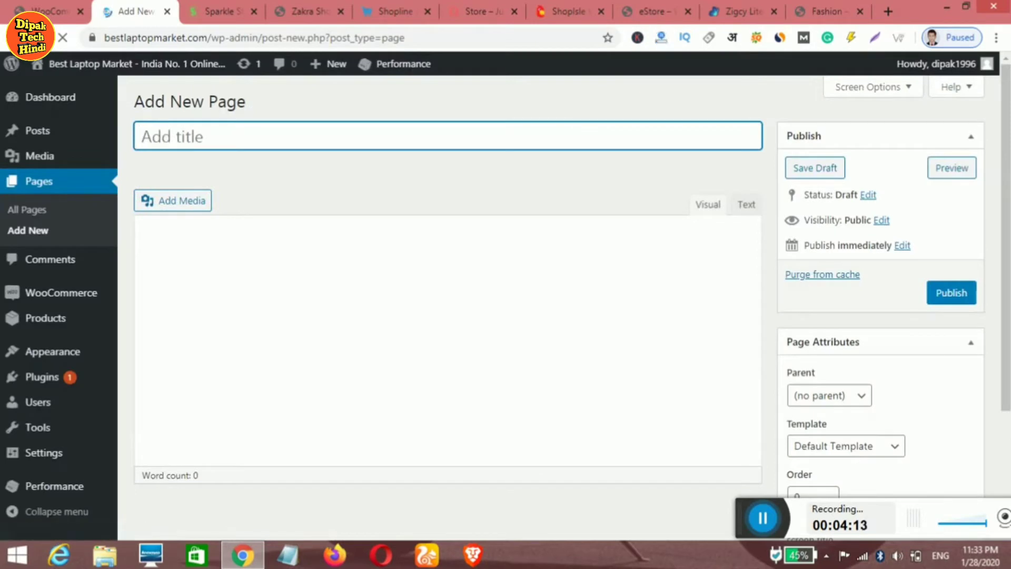
pyautogui.write('Shop')
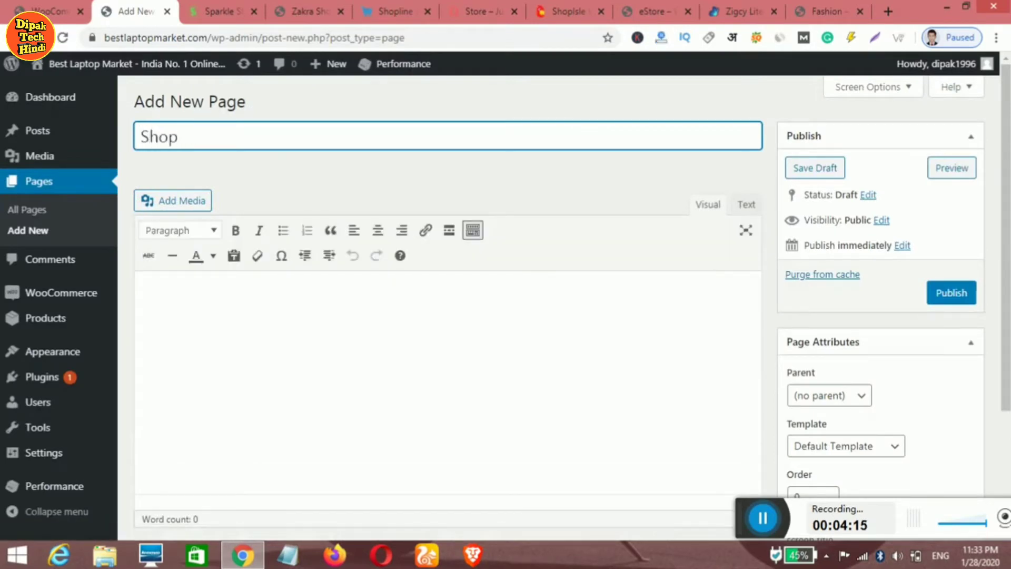
# - Publish the Shop page and assign it as the shop page in the reloaded WooCommerce product settings
pyautogui.click(930, 294)
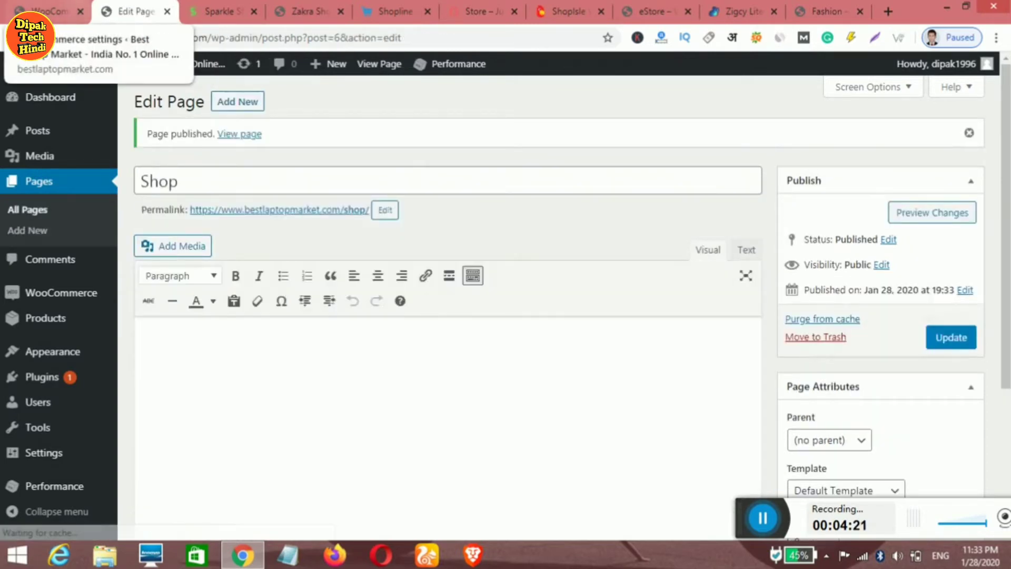
pyautogui.click(167, 11)
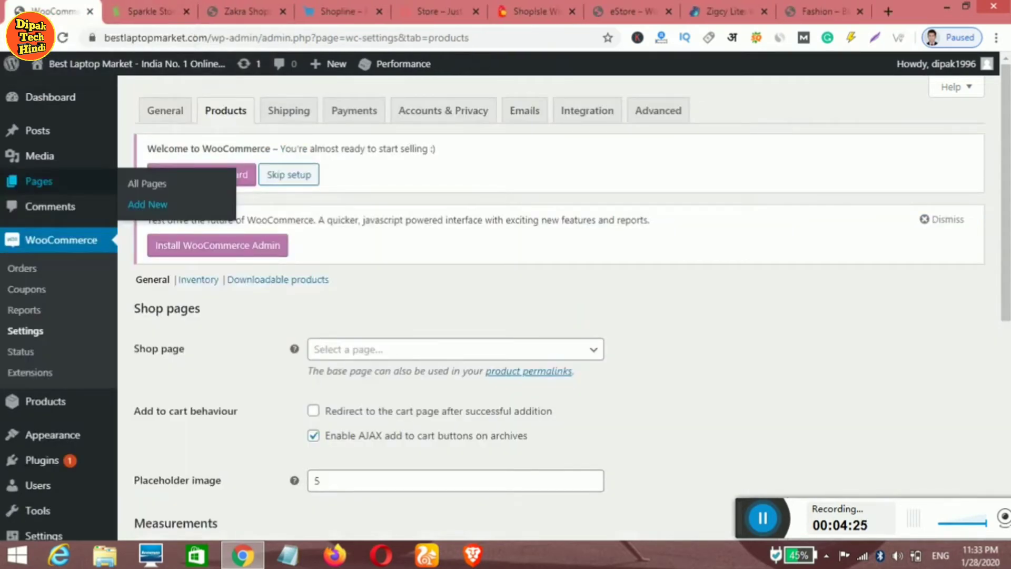
pyautogui.click(455, 349)
pyautogui.click(454, 349)
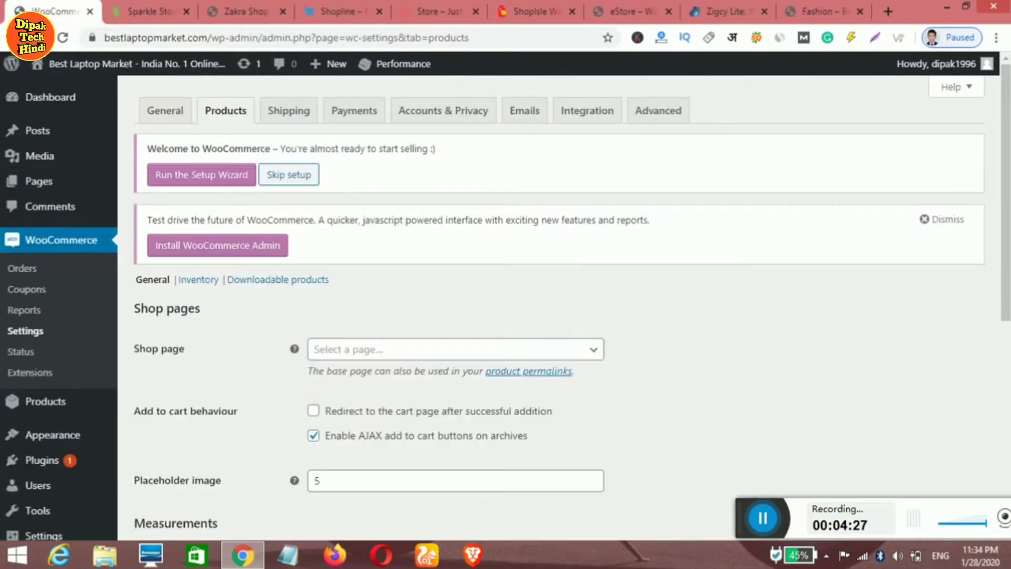
pyautogui.click(226, 110)
pyautogui.click(455, 349)
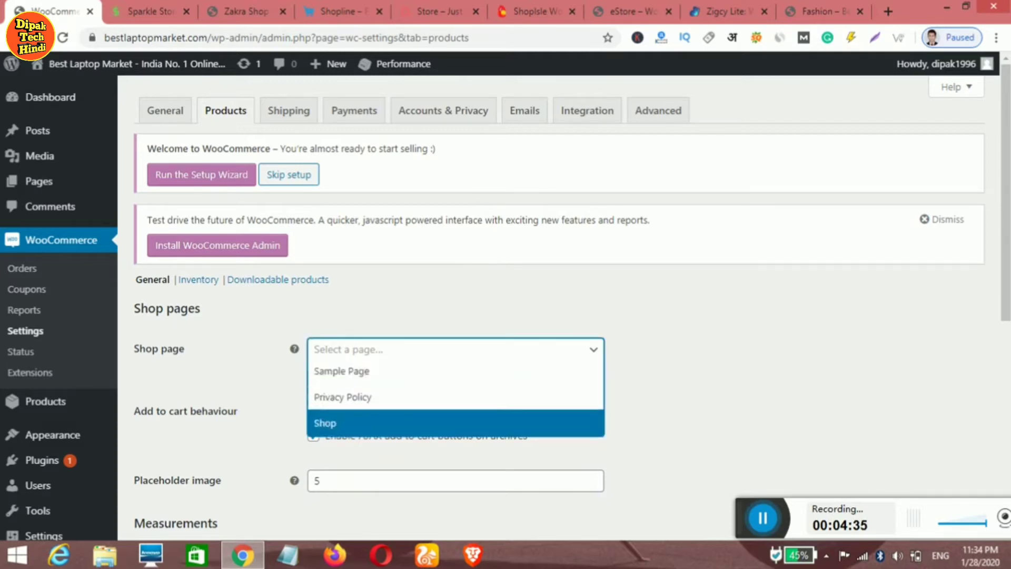
pyautogui.click(325, 423)
# - Disable product reviews and save the WooCommerce product settings
pyautogui.moveTo(1005, 191); pyautogui.dragTo(1004, 229)
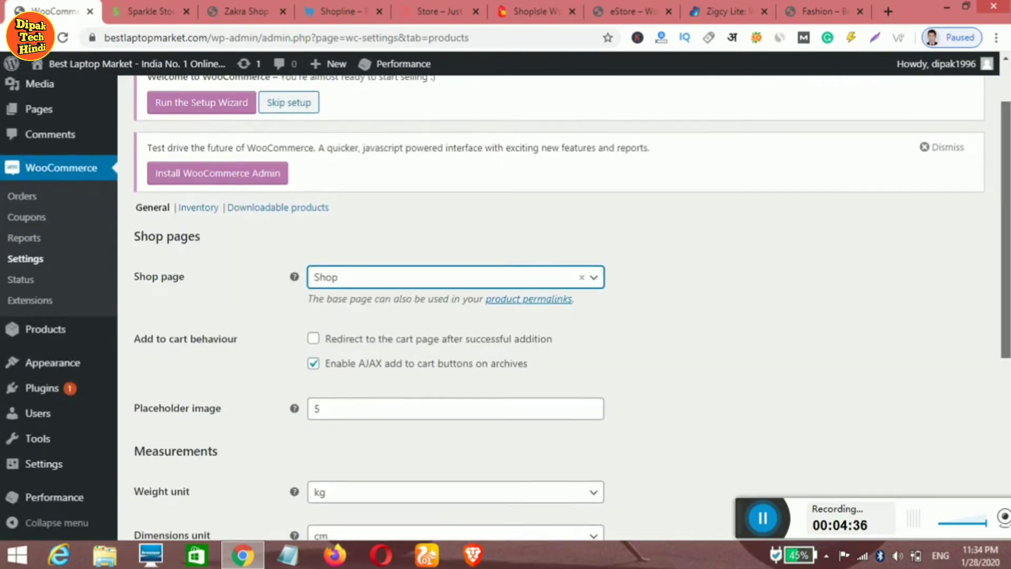
pyautogui.scroll(1, 558, 305)
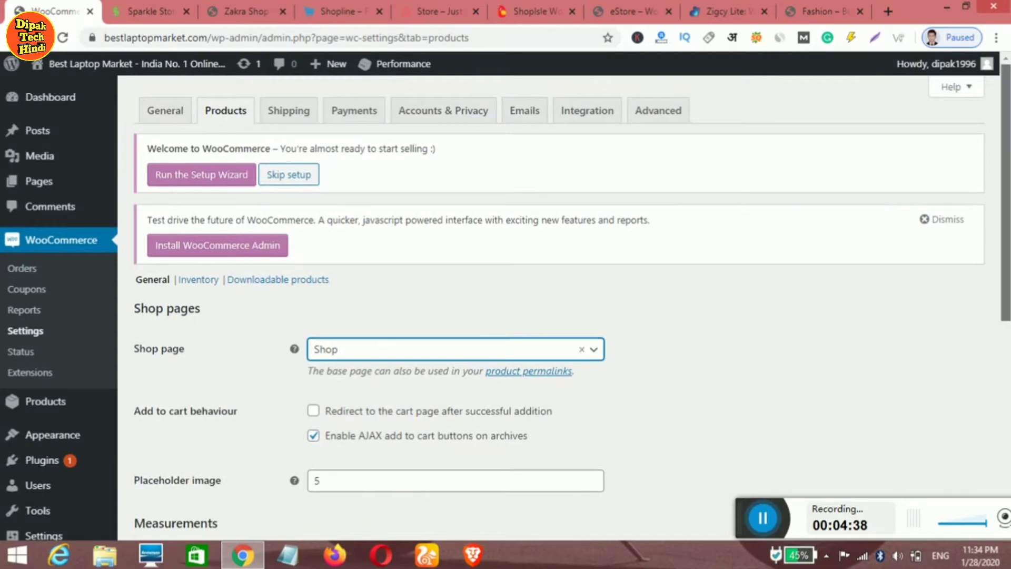
pyautogui.scroll(-5, 558, 305)
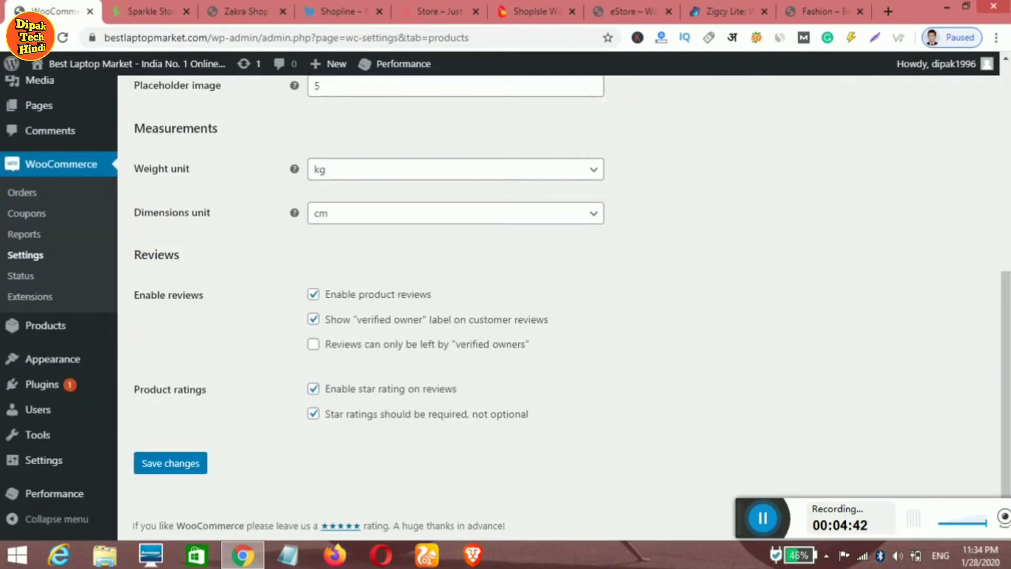
pyautogui.click(314, 294)
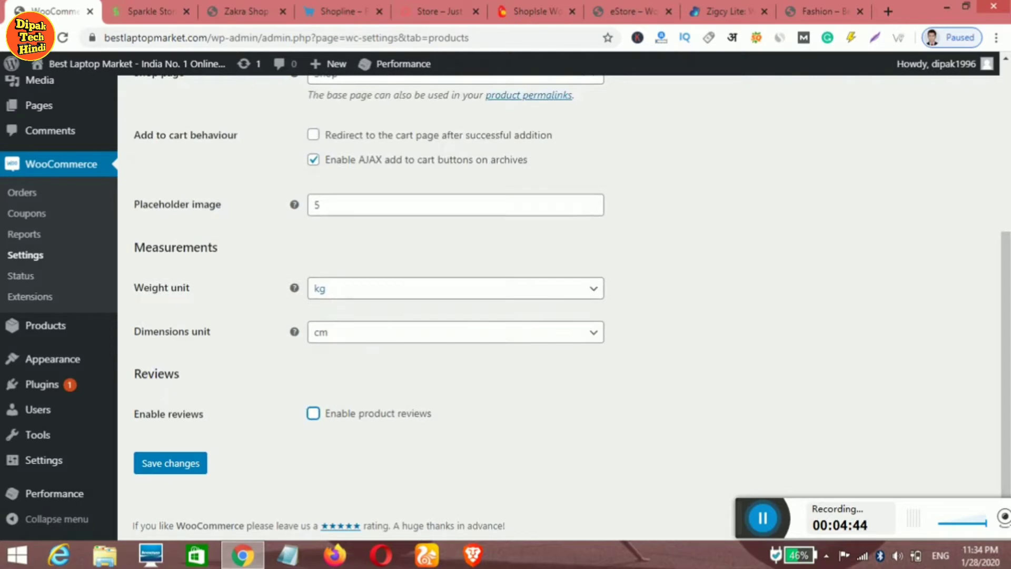
pyautogui.moveTo(44, 459)
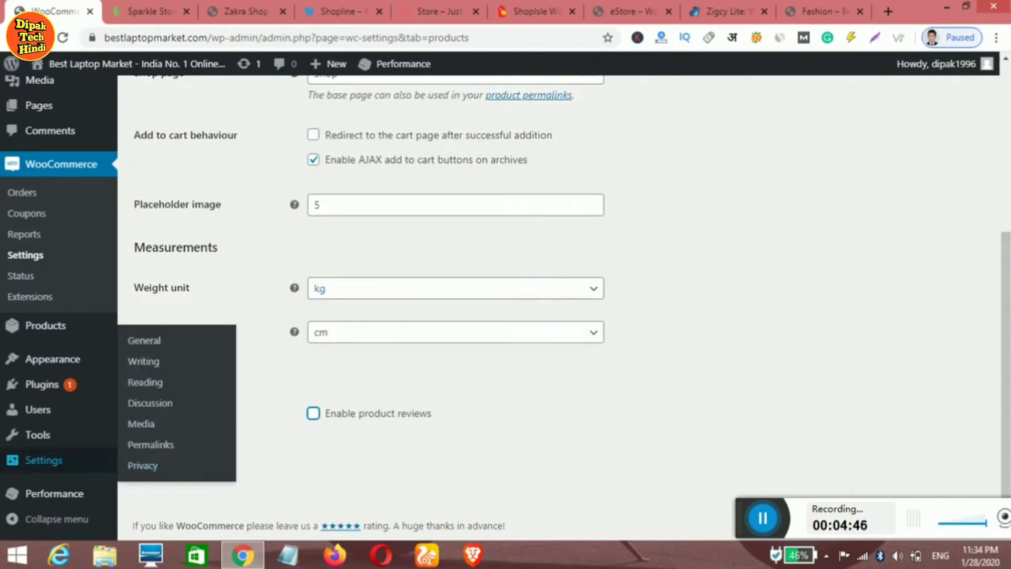
pyautogui.click(170, 463)
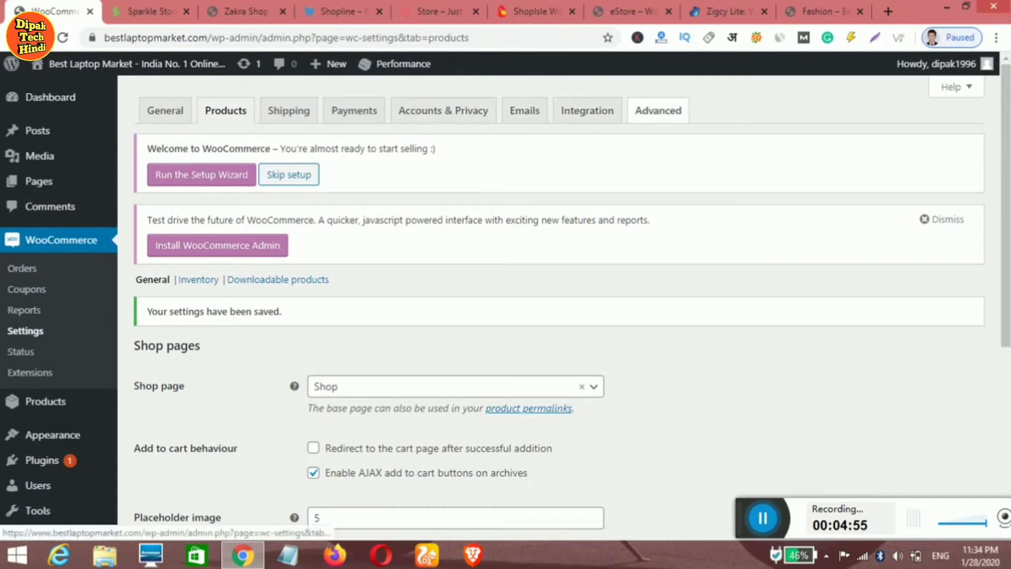
# - Open the advanced WooCommerce page setup and select the "Cart page" label text for copying
pyautogui.click(658, 110)
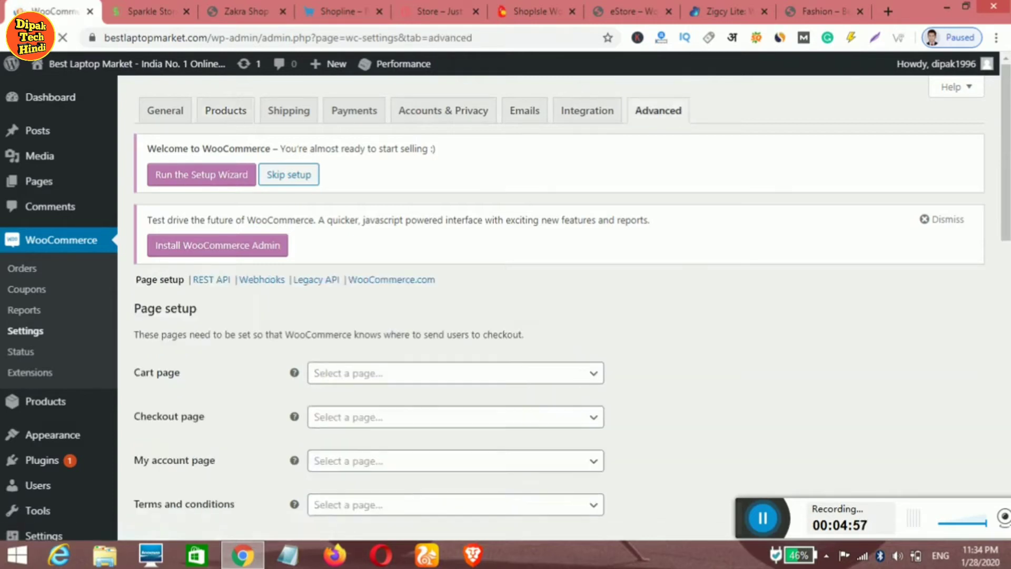
pyautogui.scroll(-3, 558, 305)
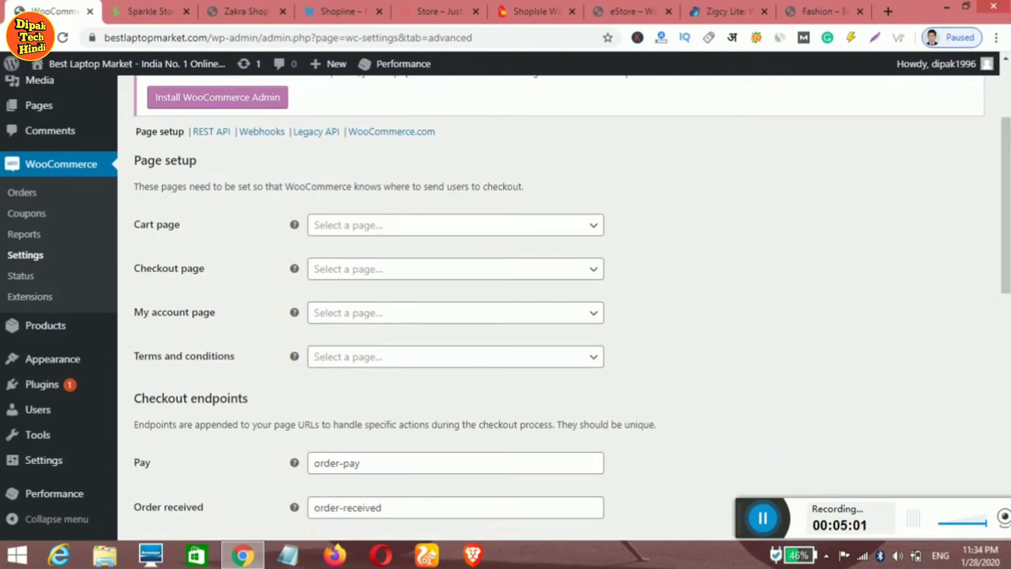
pyautogui.doubleClick(168, 224)
pyautogui.moveTo(204, 268); pyautogui.dragTo(173, 268)
pyautogui.click(174, 268)
pyautogui.moveTo(180, 224); pyautogui.dragTo(133, 225)
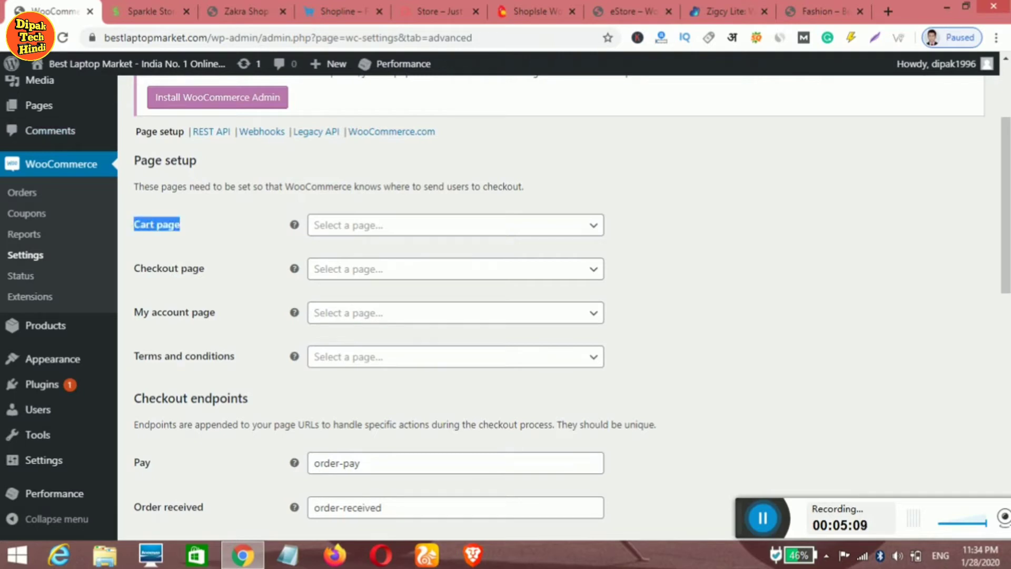
# - Create a WordPress page in a separate browser tab, titled "Cart Page", and publish it
pyautogui.moveTo(39, 105)
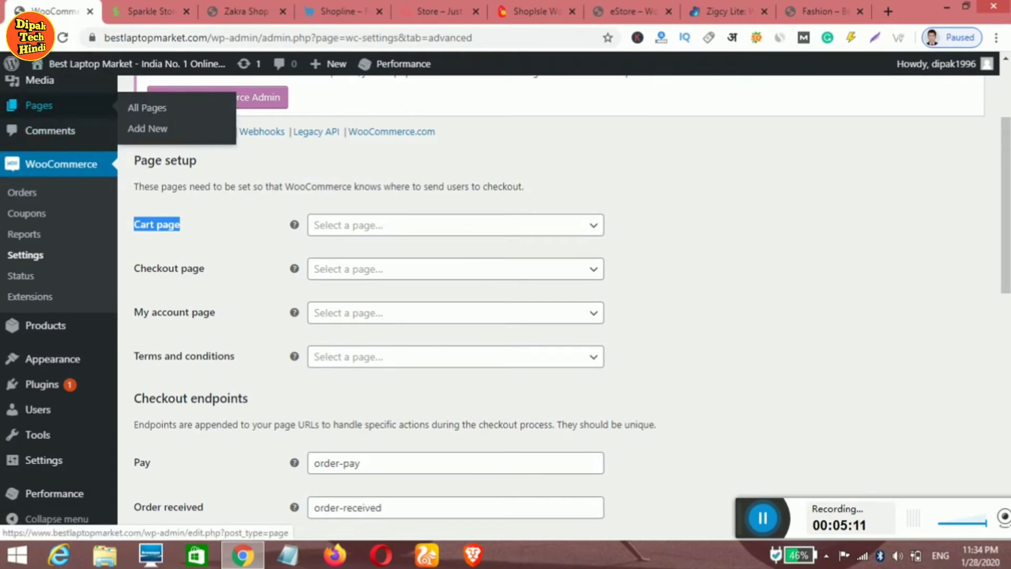
pyautogui.rightClick(136, 128)
pyautogui.click(179, 138)
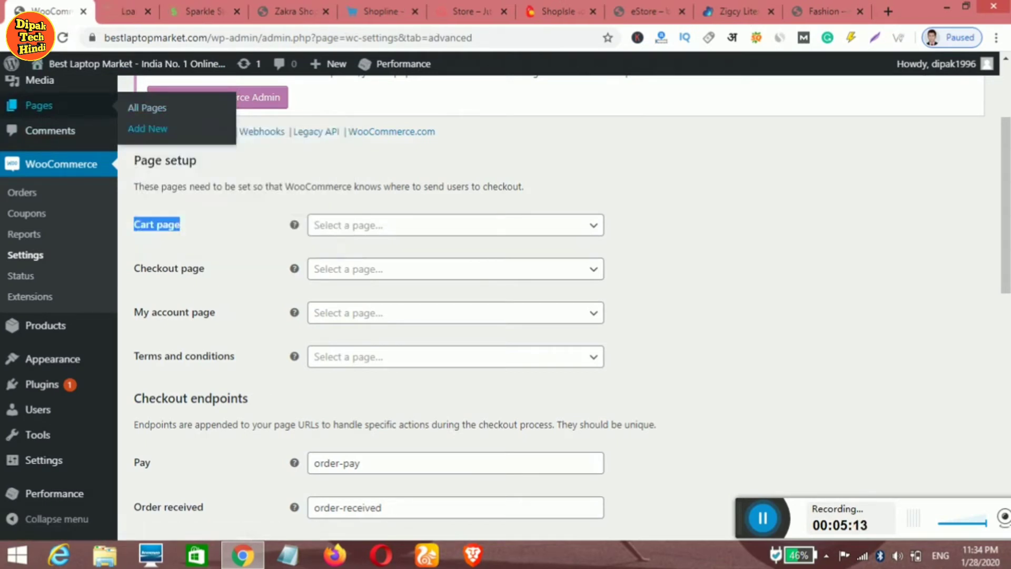
pyautogui.click(132, 11)
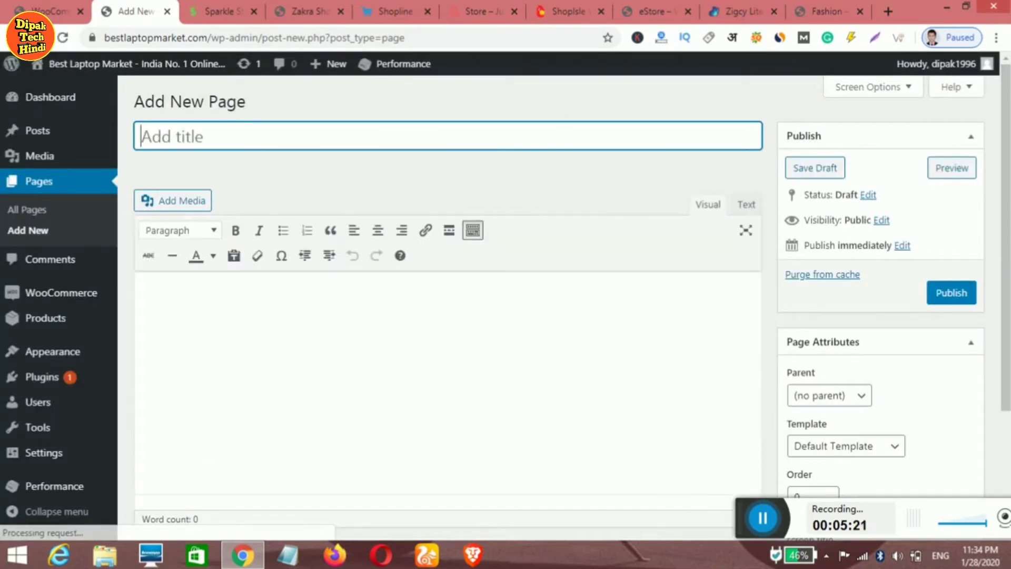
pyautogui.write('Cart page')
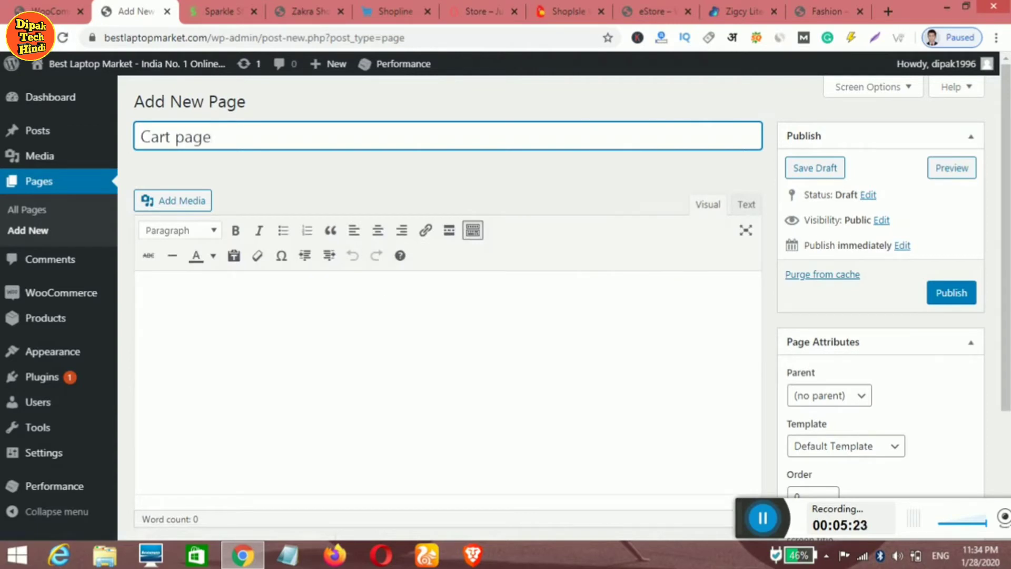
pyautogui.press('BackSpace')
pyautogui.write('P')
pyautogui.scroll(-1, 448, 302)
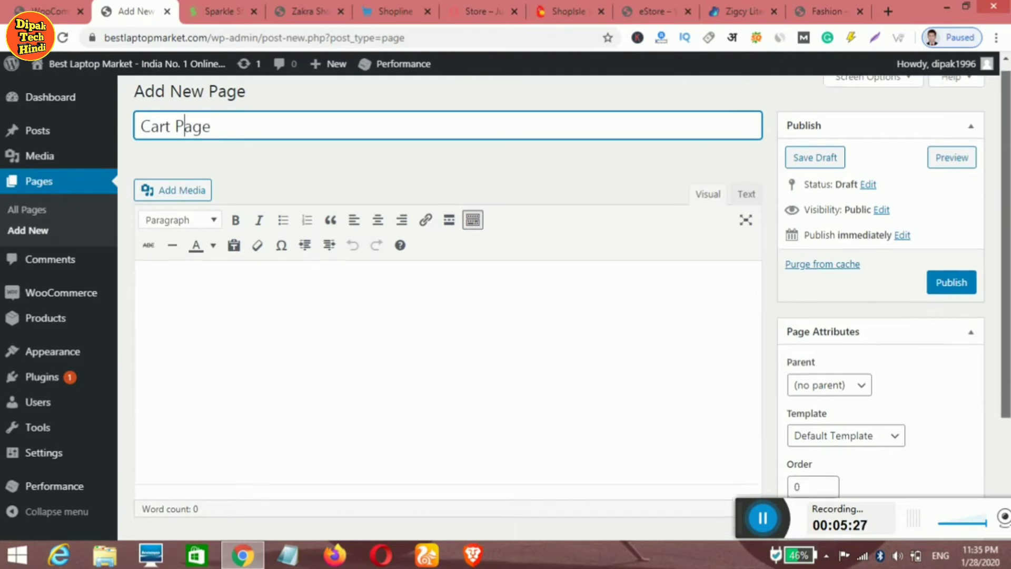
pyautogui.scroll(1, 447, 287)
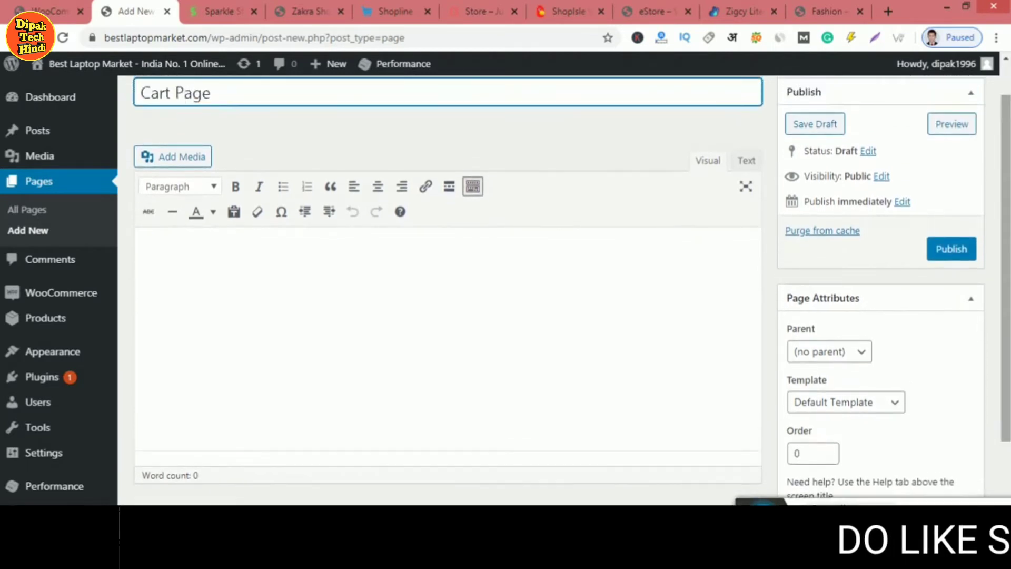
pyautogui.click(950, 248)
pyautogui.scroll(1, 558, 293)
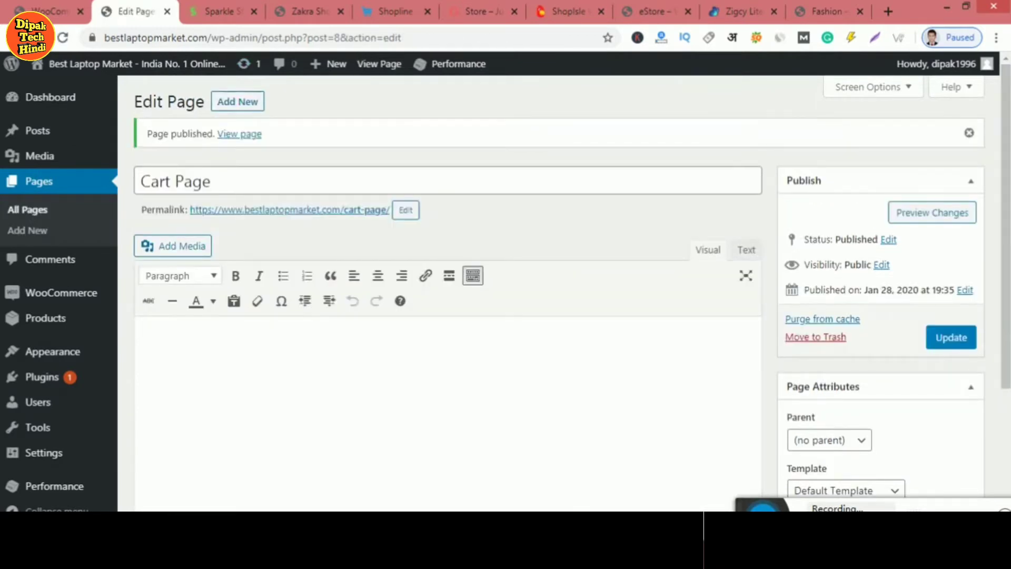
# - Create and publish another page titled "Checkout Page", using the label copied from the WooCommerce page setup
pyautogui.click(237, 101)
pyautogui.click(48, 11)
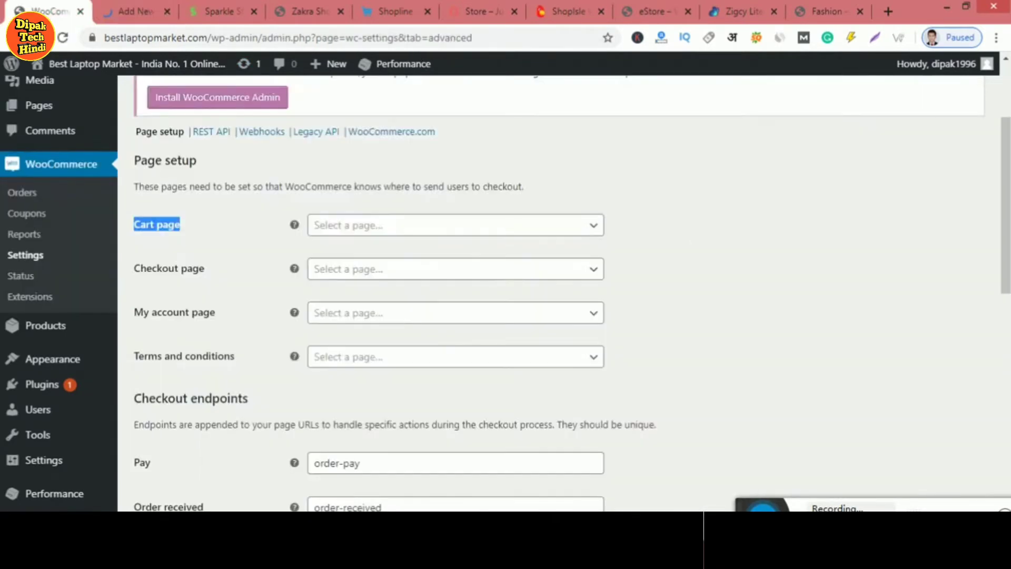
pyautogui.moveTo(206, 269); pyautogui.dragTo(133, 268)
pyautogui.hotkey('ctrl', 'c')
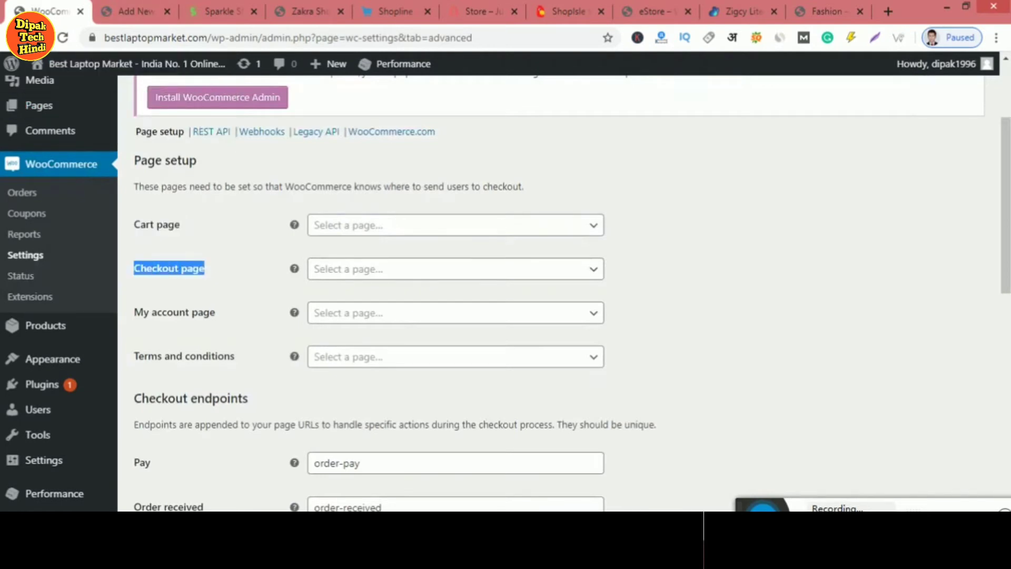
pyautogui.hotkey('ctrl', '2')
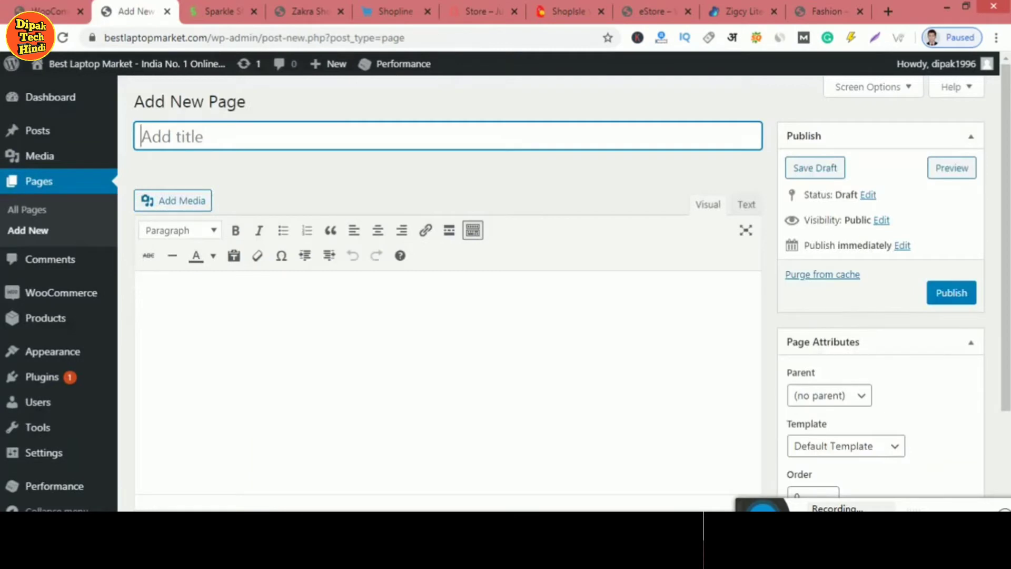
pyautogui.hotkey('ctrl', 'v')
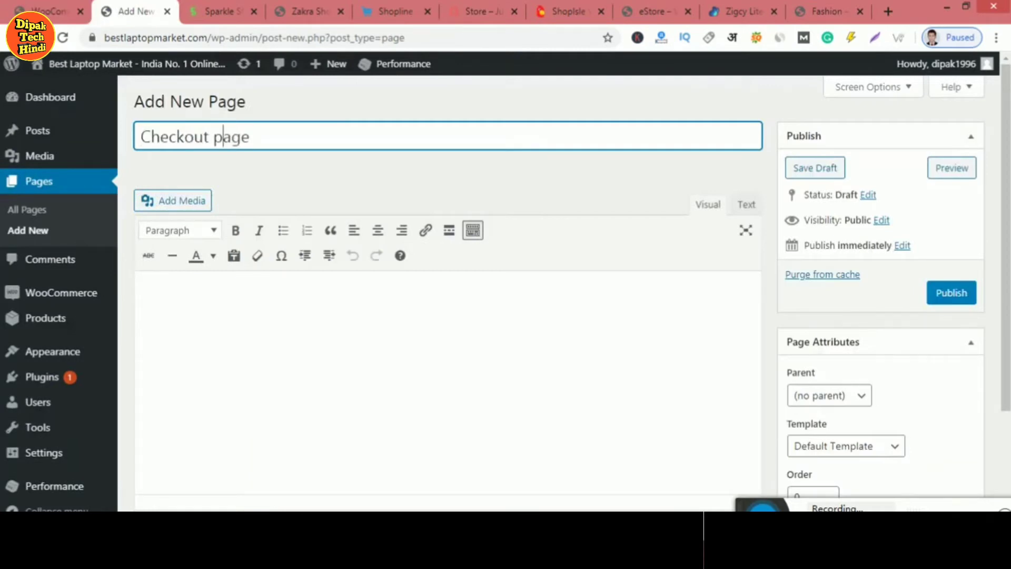
pyautogui.press('BackSpace')
pyautogui.write('P')
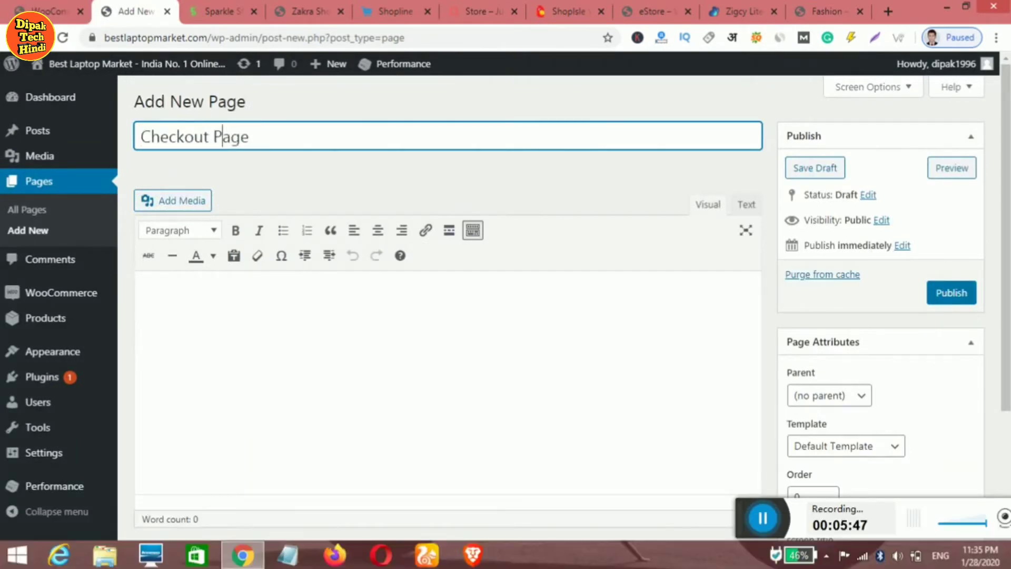
pyautogui.click(950, 292)
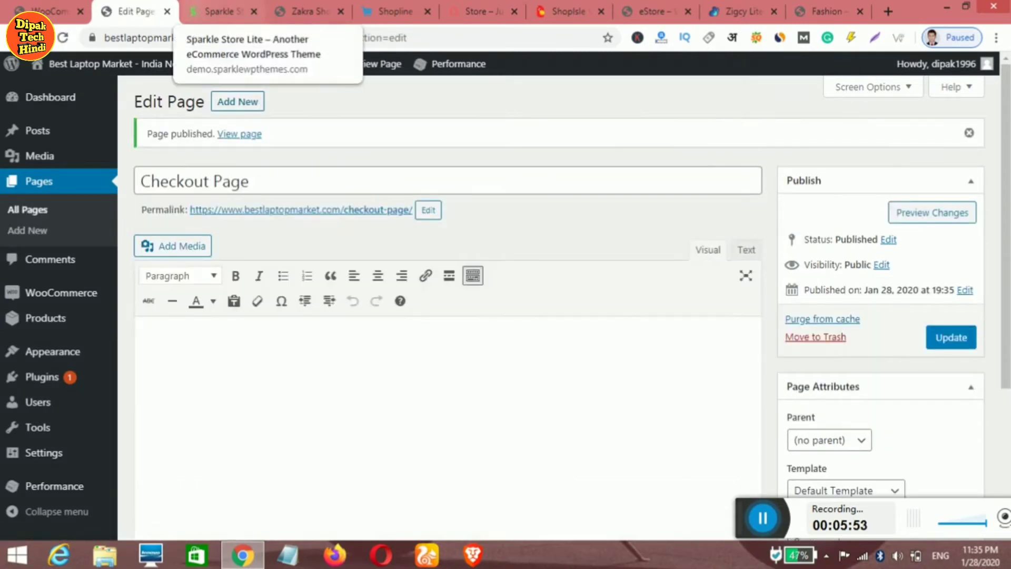
pyautogui.click(167, 11)
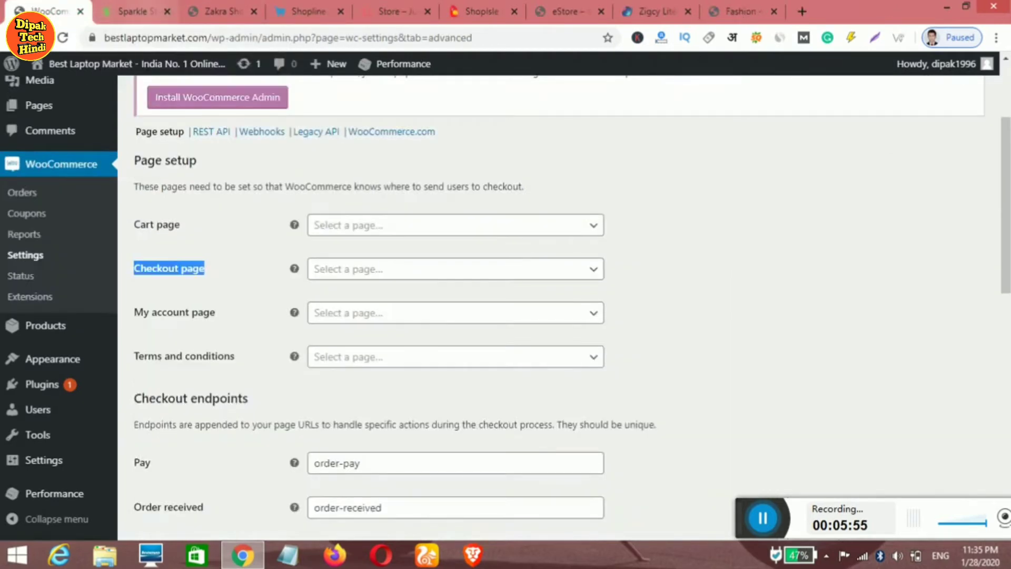
# - Reload the advanced WooCommerce settings and assign Cart Page as the cart page and Checkout Page as the checkout page
pyautogui.click(133, 11)
pyautogui.click(56, 12)
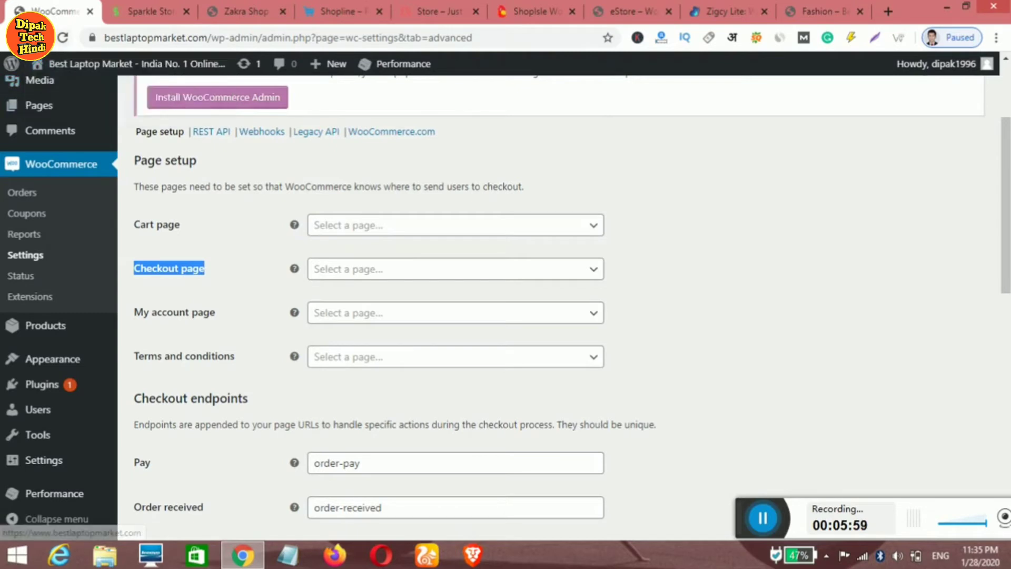
pyautogui.click(63, 37)
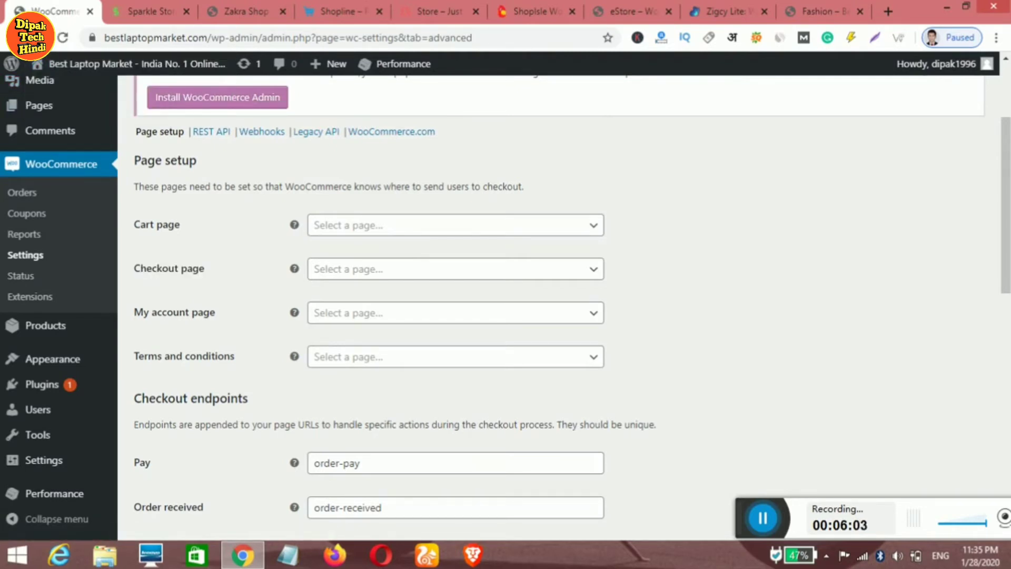
pyautogui.click(455, 225)
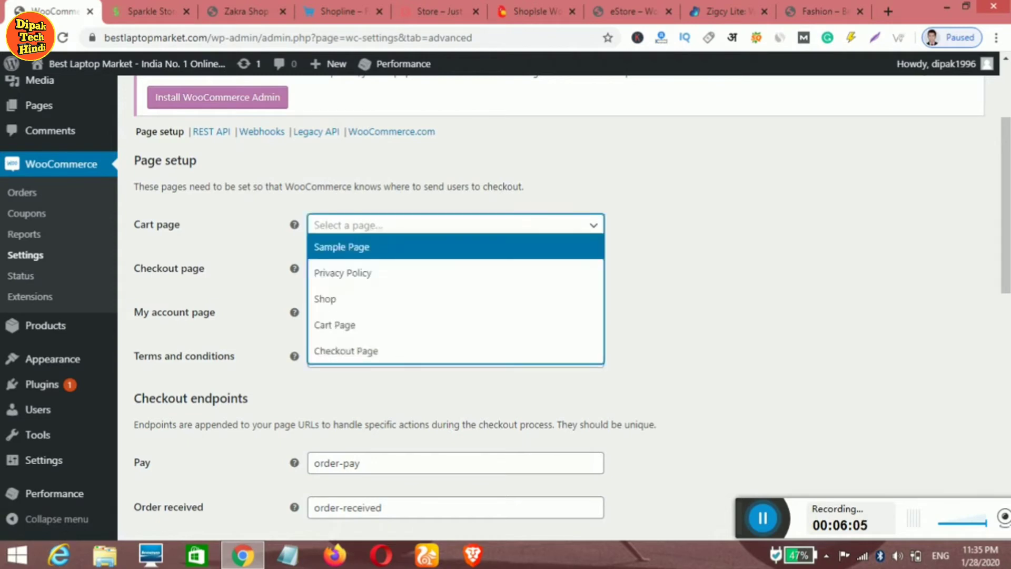
pyautogui.click(334, 325)
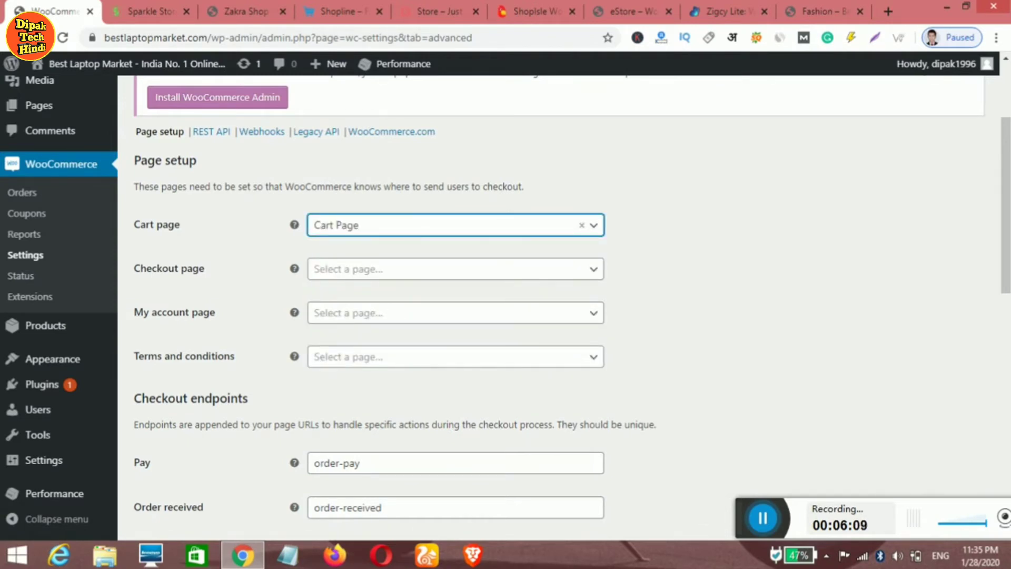
pyautogui.click(455, 268)
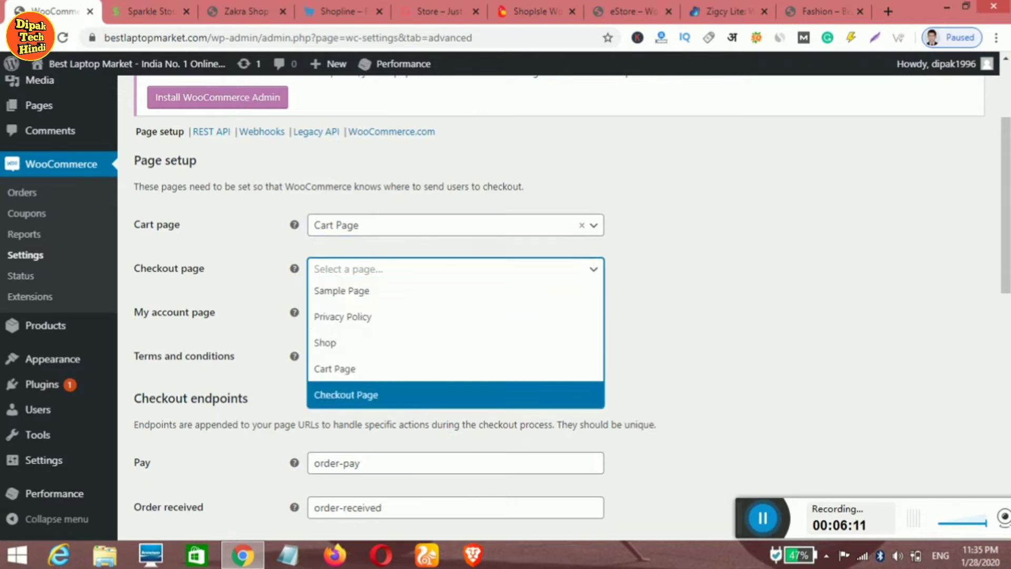
pyautogui.press('Return')
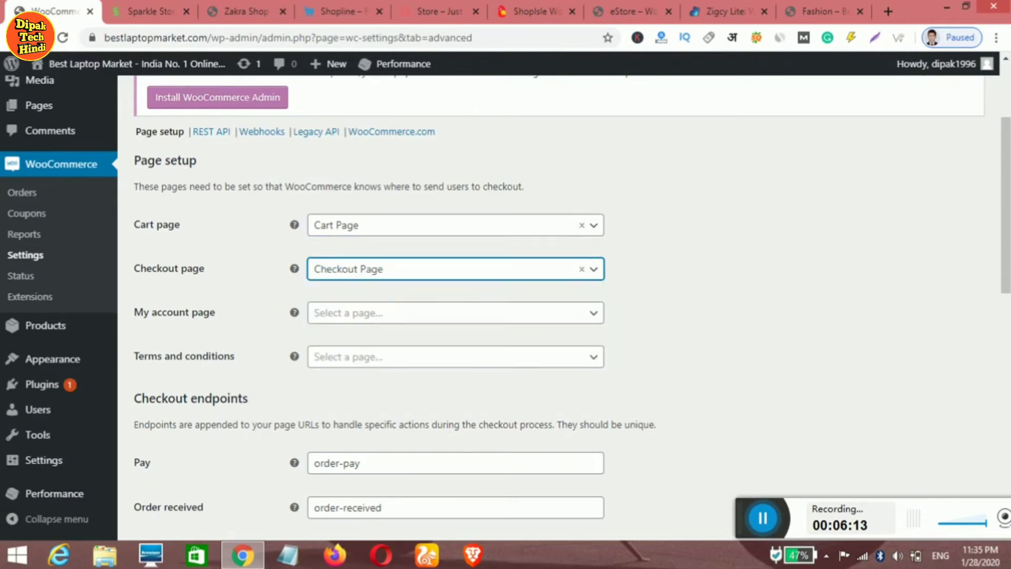
# - Save the advanced WooCommerce settings with the assigned cart and checkout pages
pyautogui.moveTo(1004, 206); pyautogui.dragTo(1004, 152)
pyautogui.scroll(-14, 572, 308)
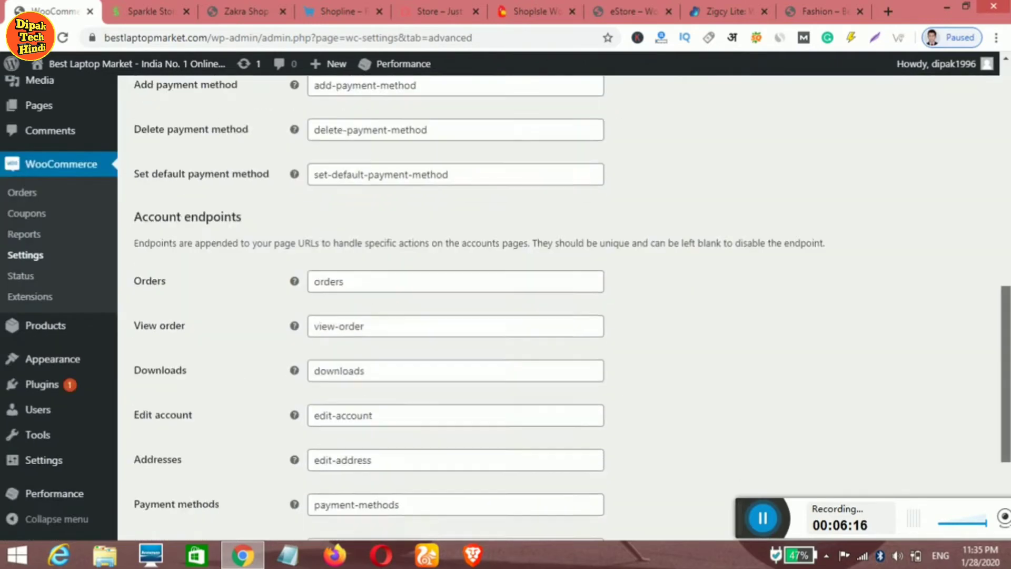
pyautogui.moveTo(1004, 421); pyautogui.dragTo(1004, 428)
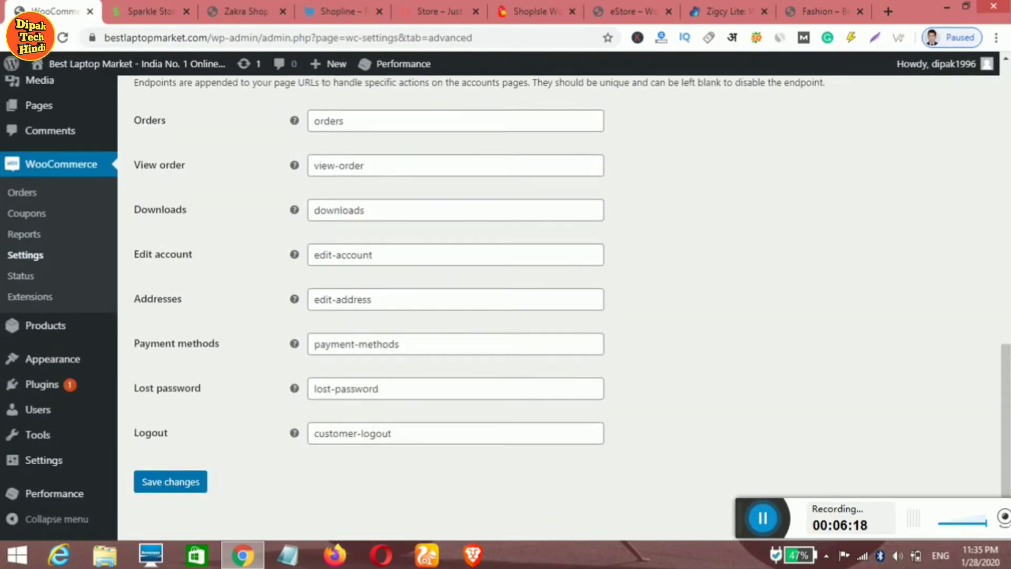
pyautogui.click(170, 481)
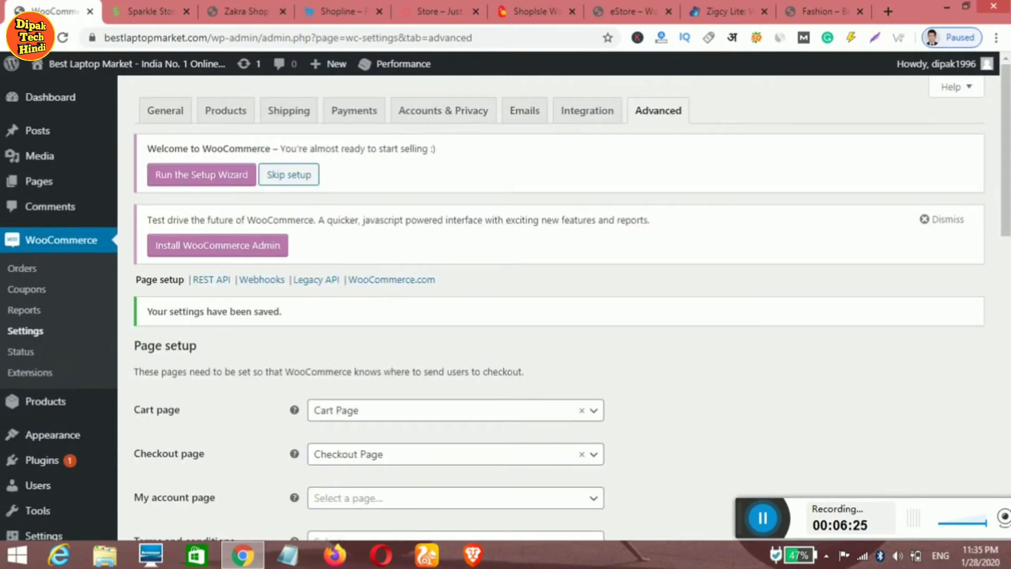
pyautogui.scroll(-3, 558, 303)
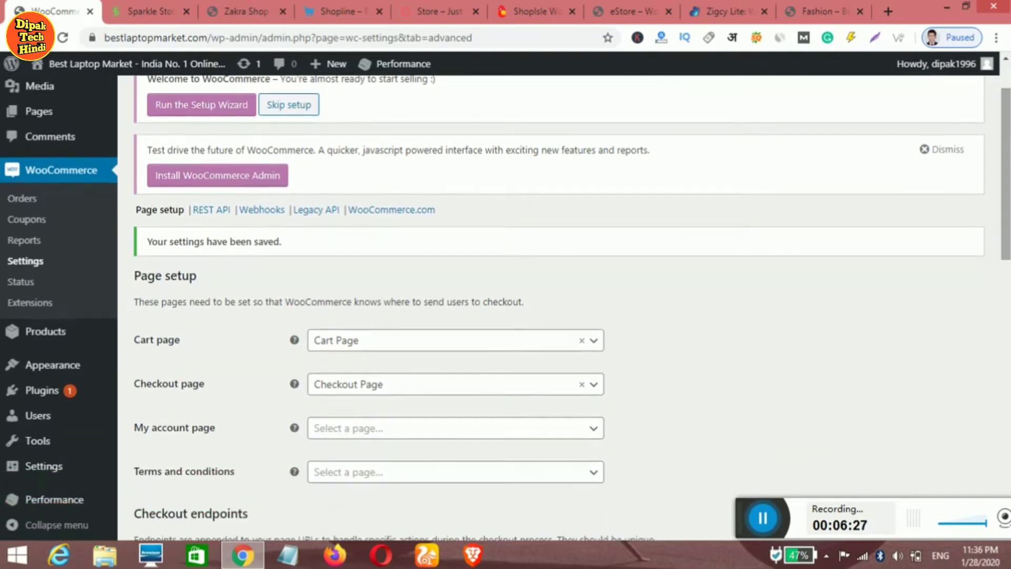
pyautogui.scroll(-3, 558, 303)
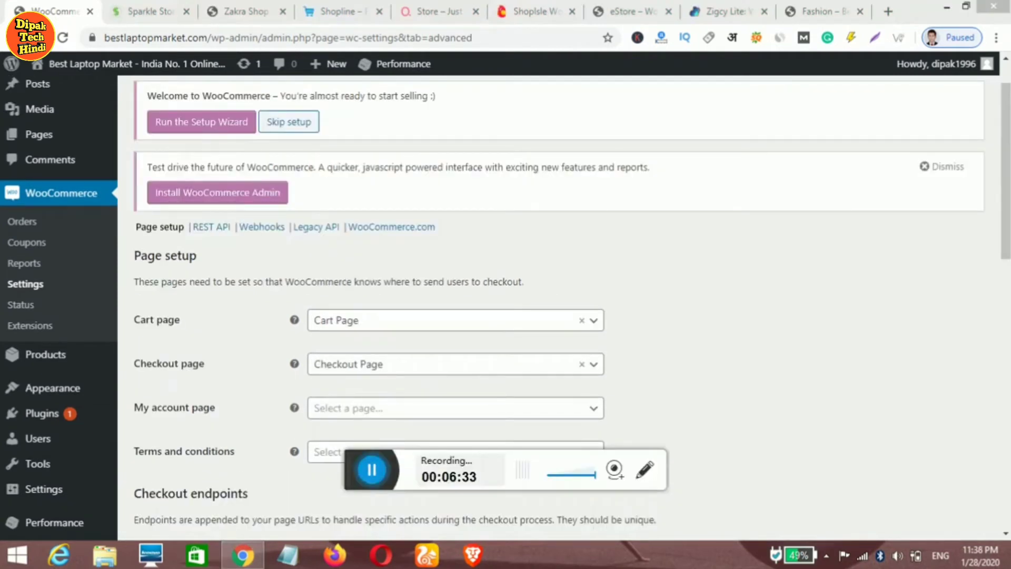
pyautogui.scroll(1, 558, 306)
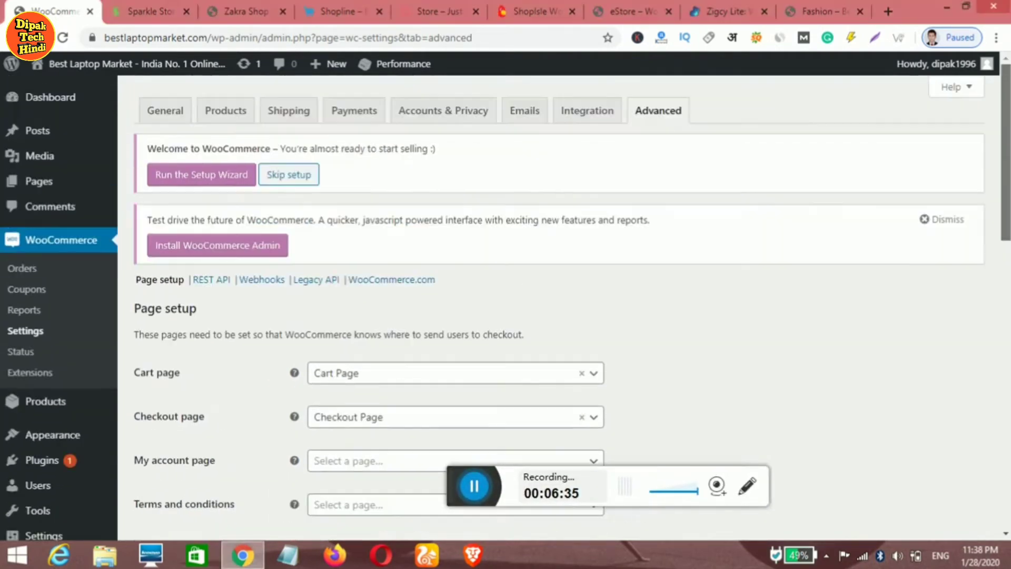
pyautogui.scroll(-1, 53, 342)
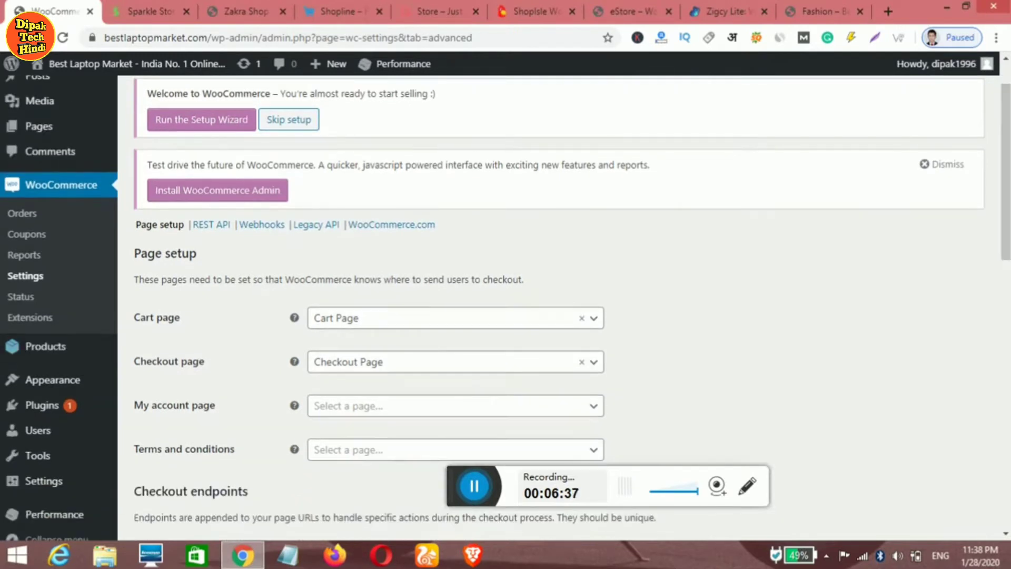
# - Open the screen for adding new WordPress themes and search for "shopping cart"
pyautogui.moveTo(52, 380)
pyautogui.click(144, 381)
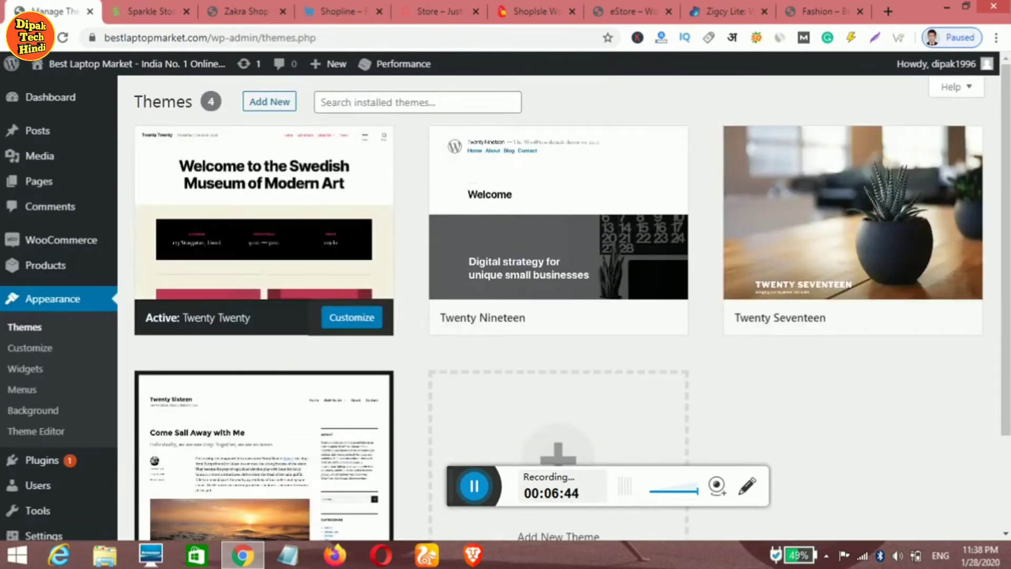
pyautogui.click(269, 101)
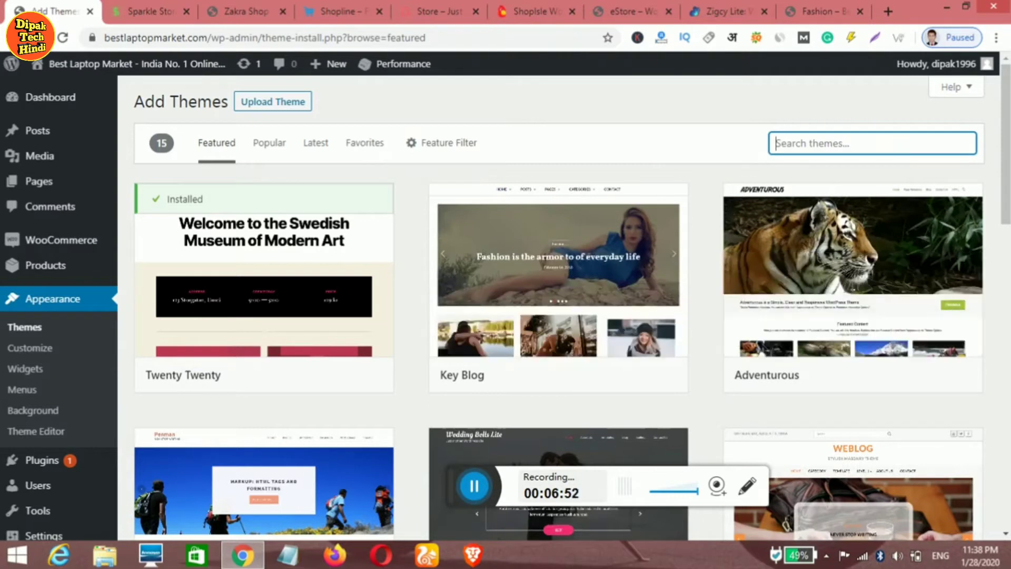
pyautogui.write('shoppin')
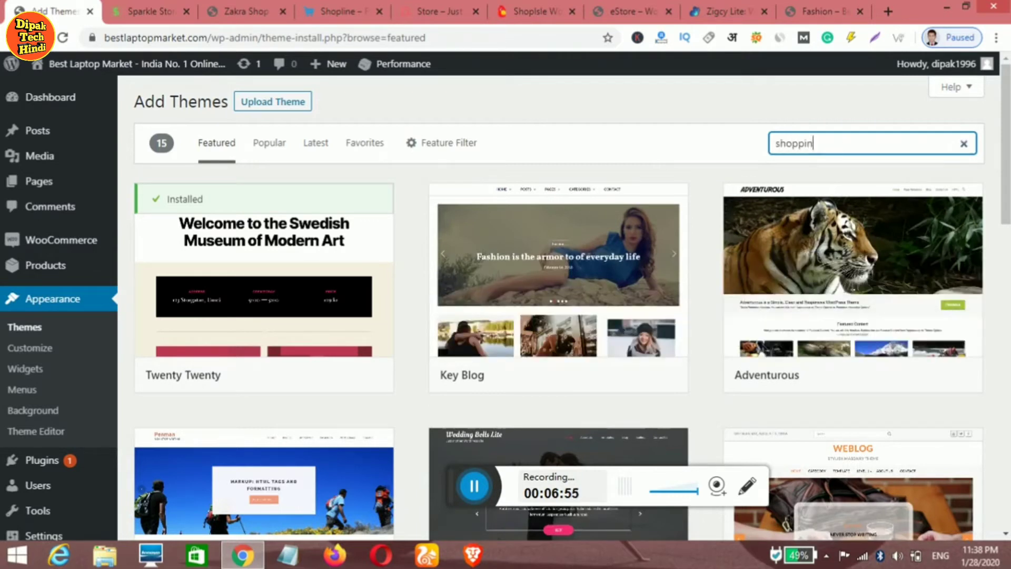
pyautogui.write('g cart')
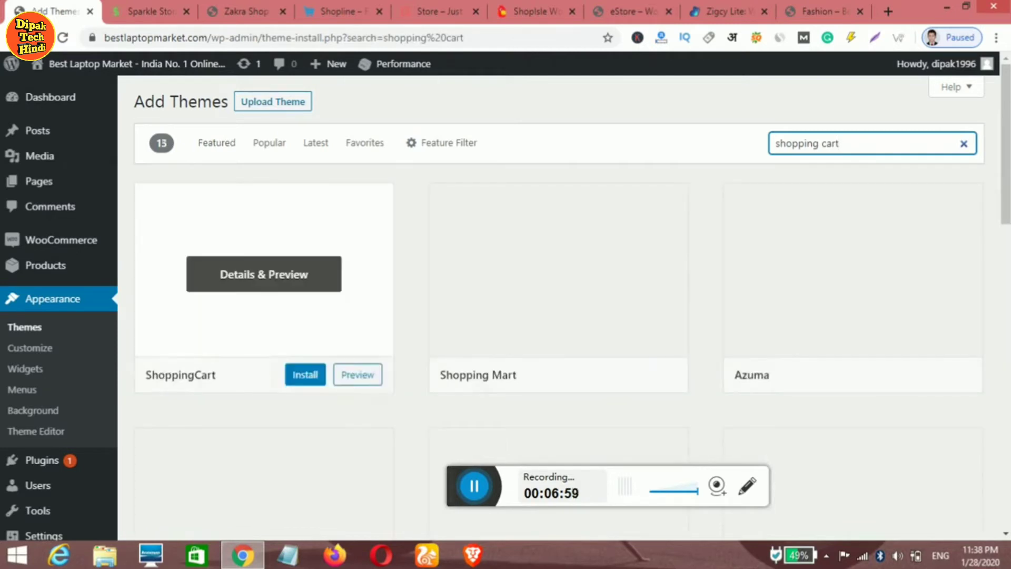
# - Install and activate the ShoppingCart theme from the search results
pyautogui.click(305, 374)
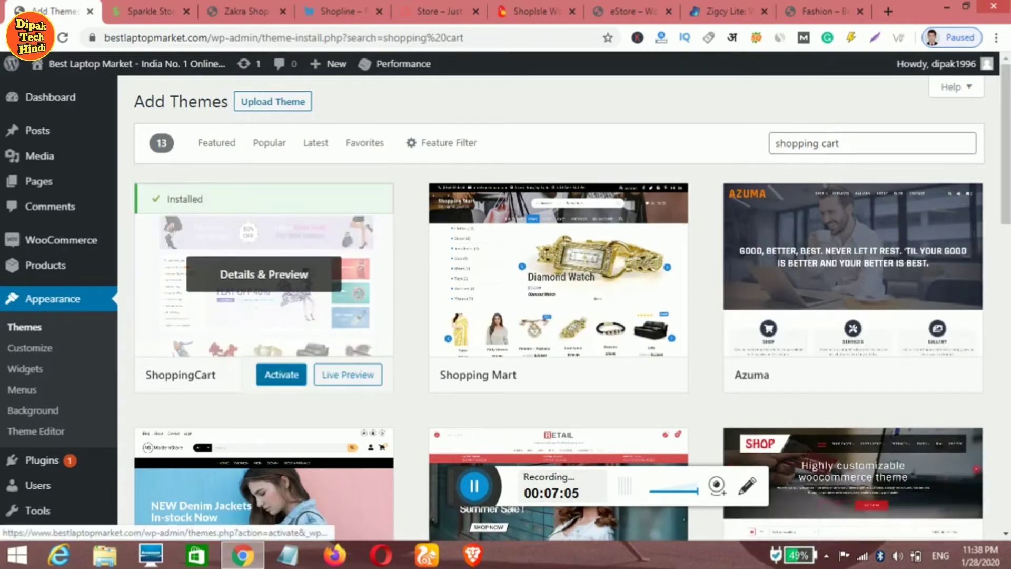
pyautogui.click(281, 374)
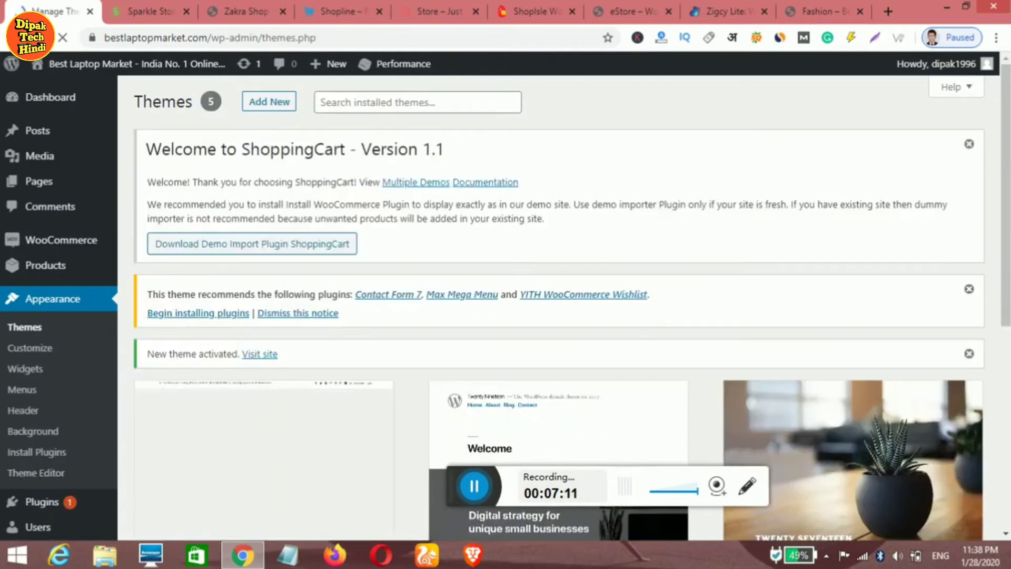
pyautogui.scroll(-1, 558, 305)
pyautogui.scroll(-2, 558, 305)
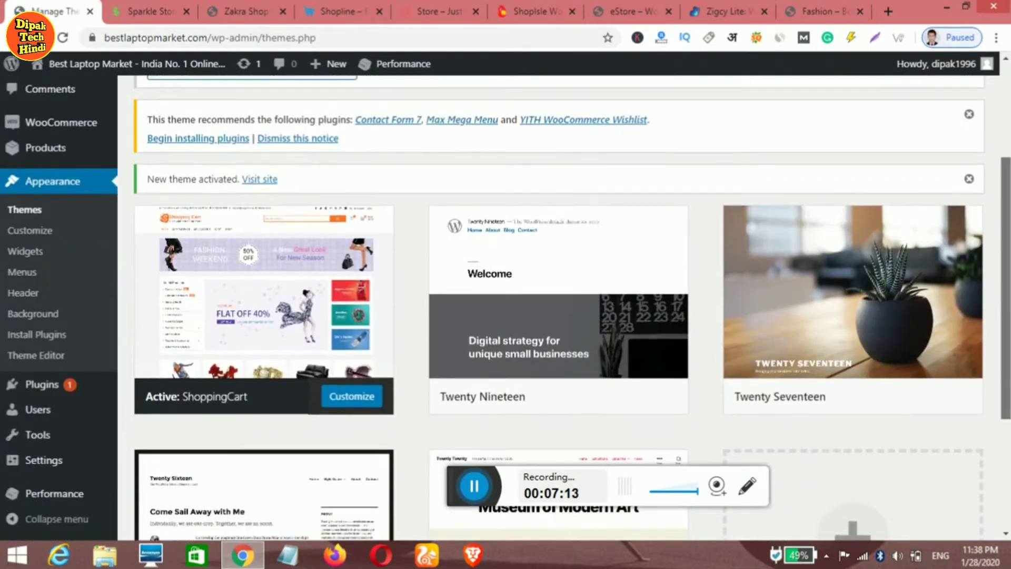
# - Download the Theme Freesia demo import plugin through the ShoppingCart welcome notice, then close the download page and return to the themes screen
pyautogui.scroll(3, 558, 305)
pyautogui.scroll(1, 252, 208)
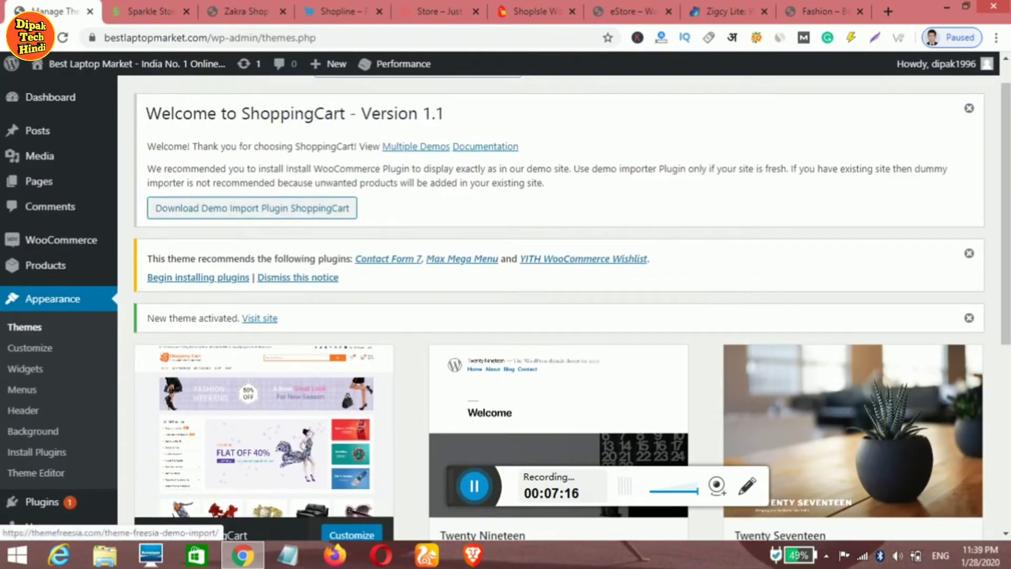
pyautogui.click(252, 208)
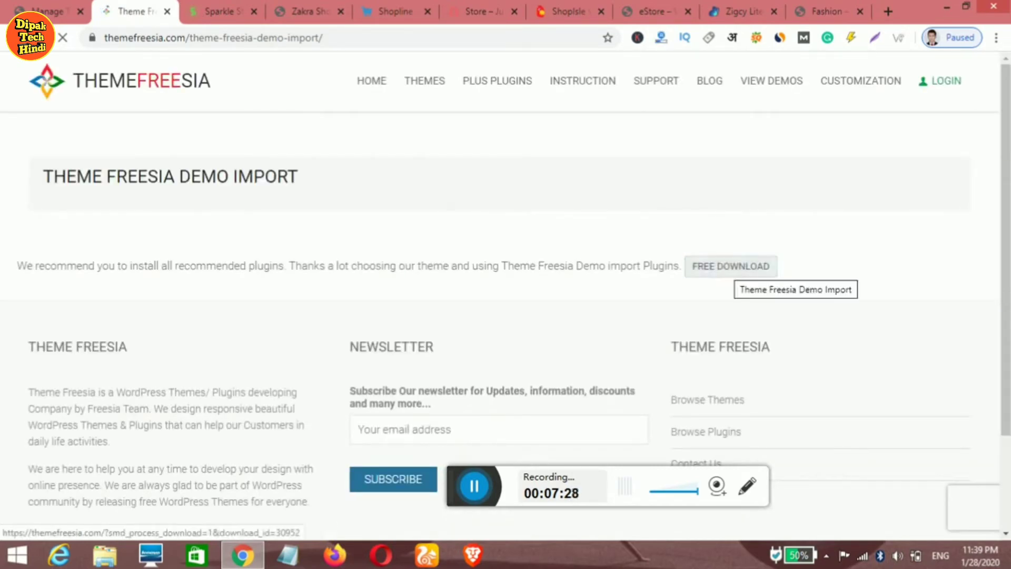
pyautogui.click(731, 267)
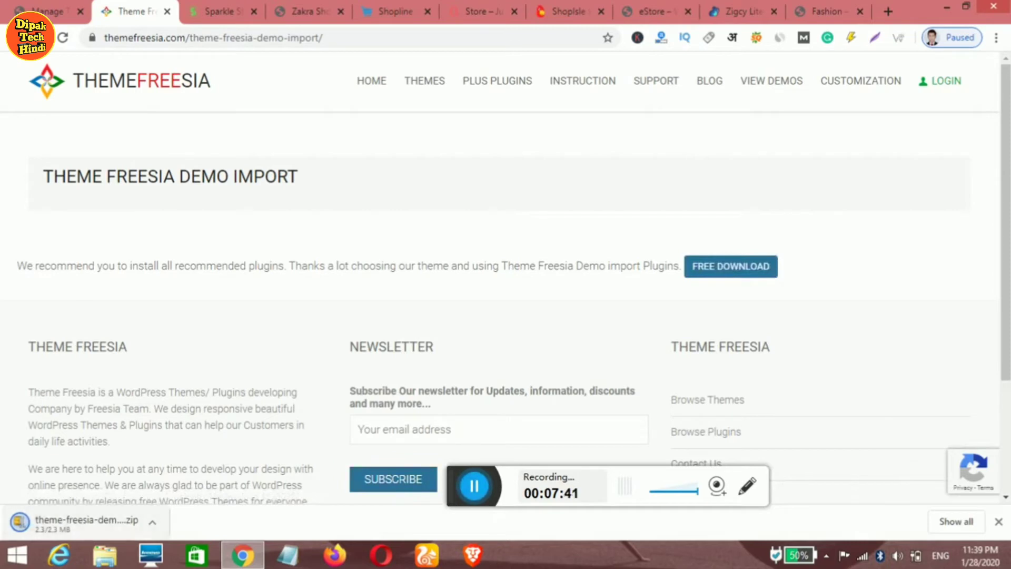
pyautogui.moveTo(625, 486); pyautogui.dragTo(710, 505)
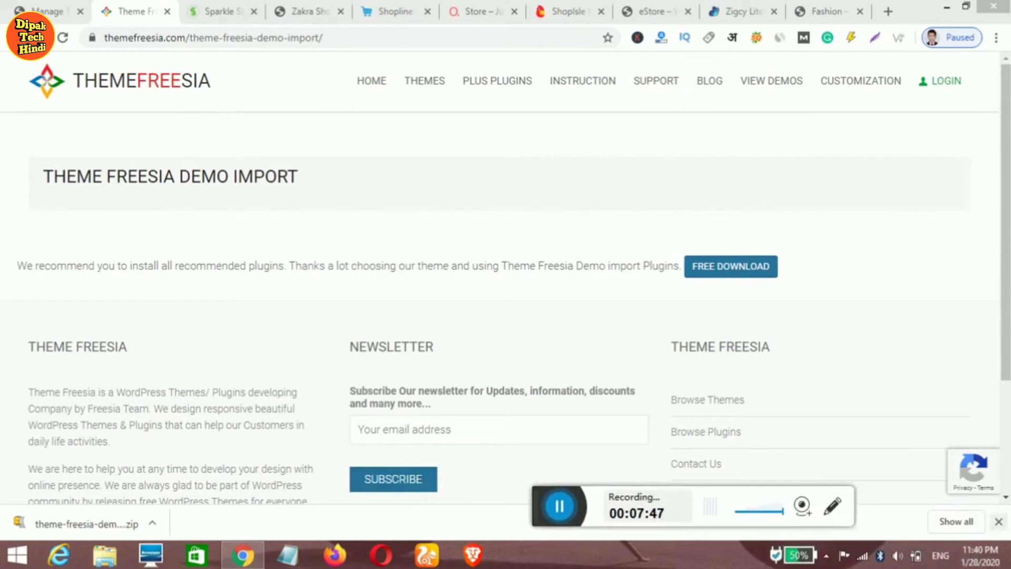
pyautogui.click(997, 521)
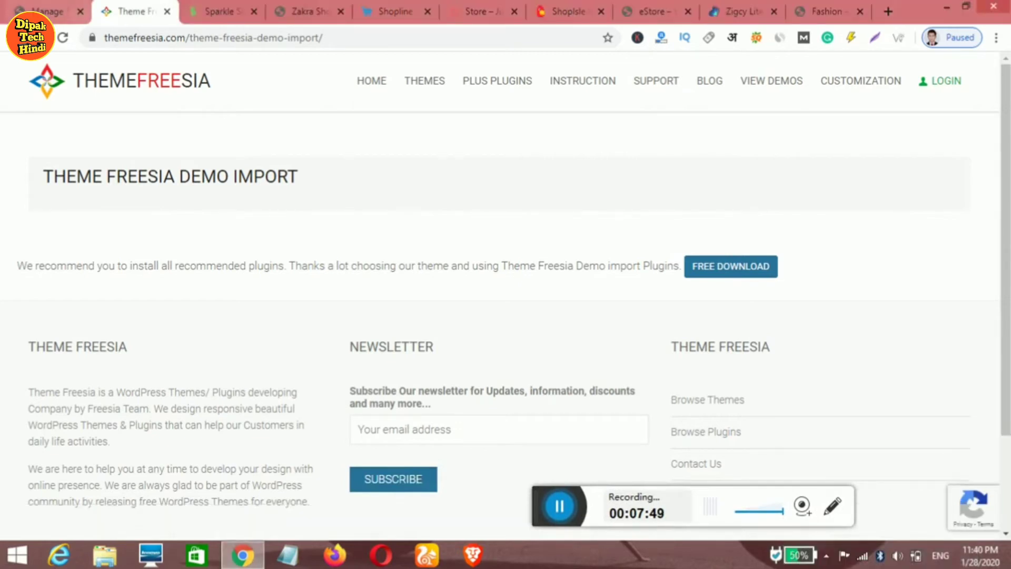
pyautogui.click(52, 11)
pyautogui.click(167, 11)
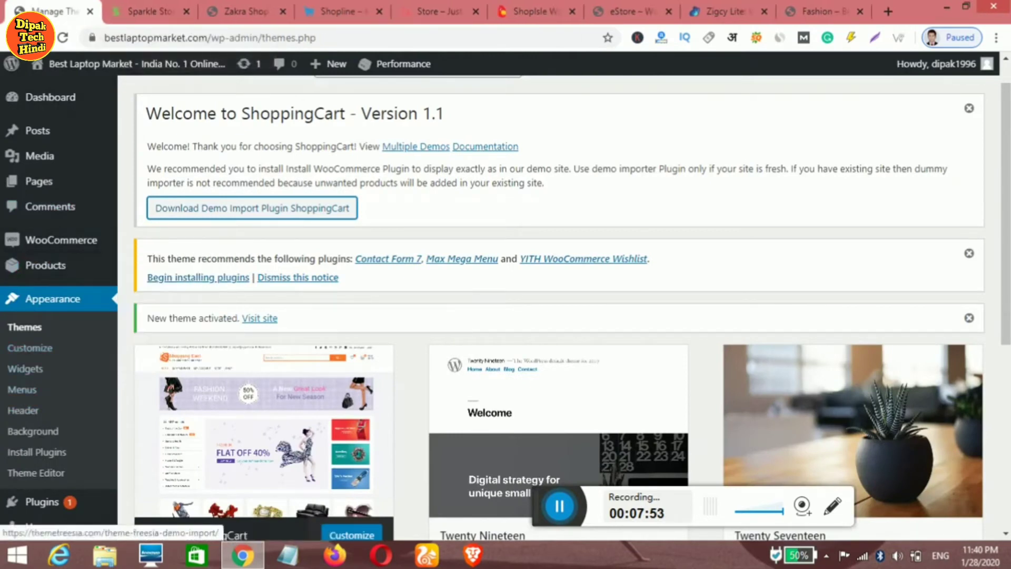
# - Open the upload form for a new plugin and choose theme-freesia-demo-import.zip from the Downloads folder
pyautogui.moveTo(45, 265)
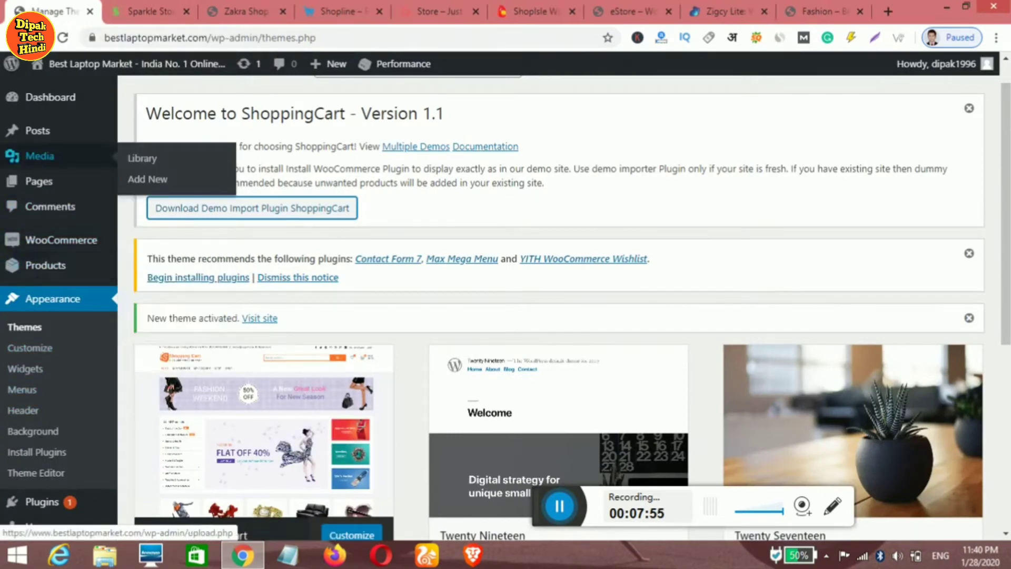
pyautogui.moveTo(1004, 213); pyautogui.dragTo(1004, 283)
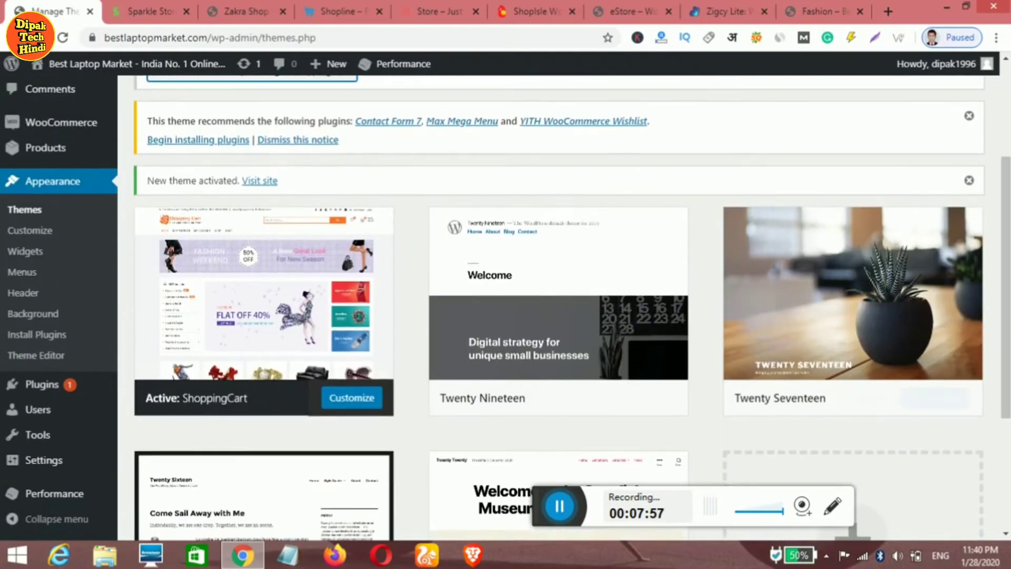
pyautogui.moveTo(42, 384)
pyautogui.click(148, 407)
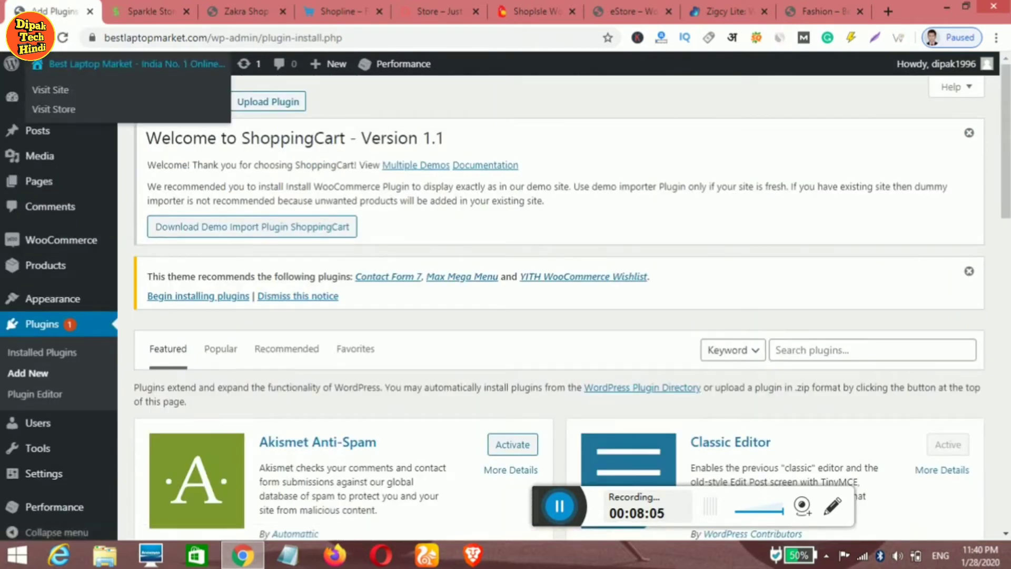
pyautogui.click(267, 102)
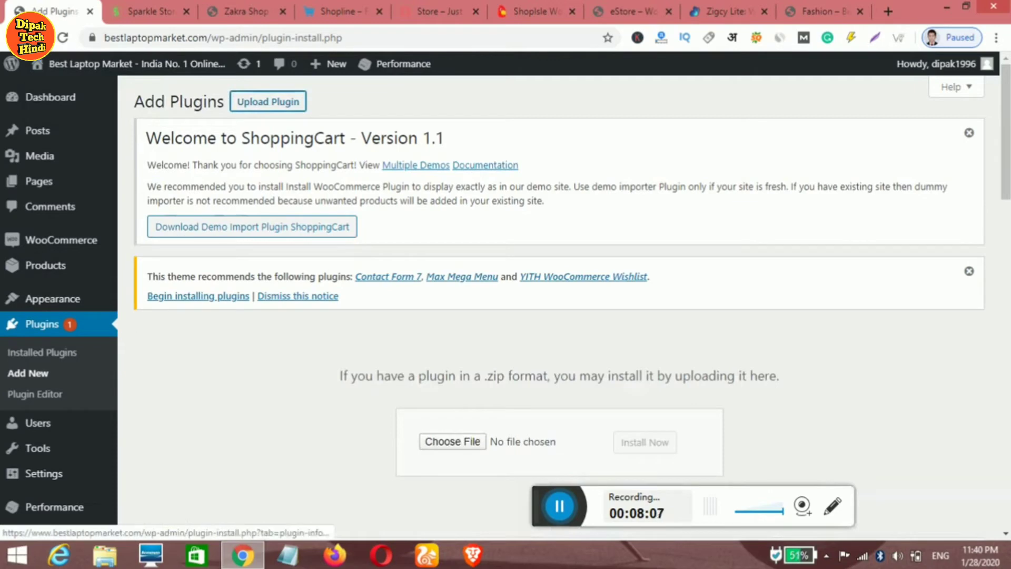
pyautogui.scroll(-3, 572, 308)
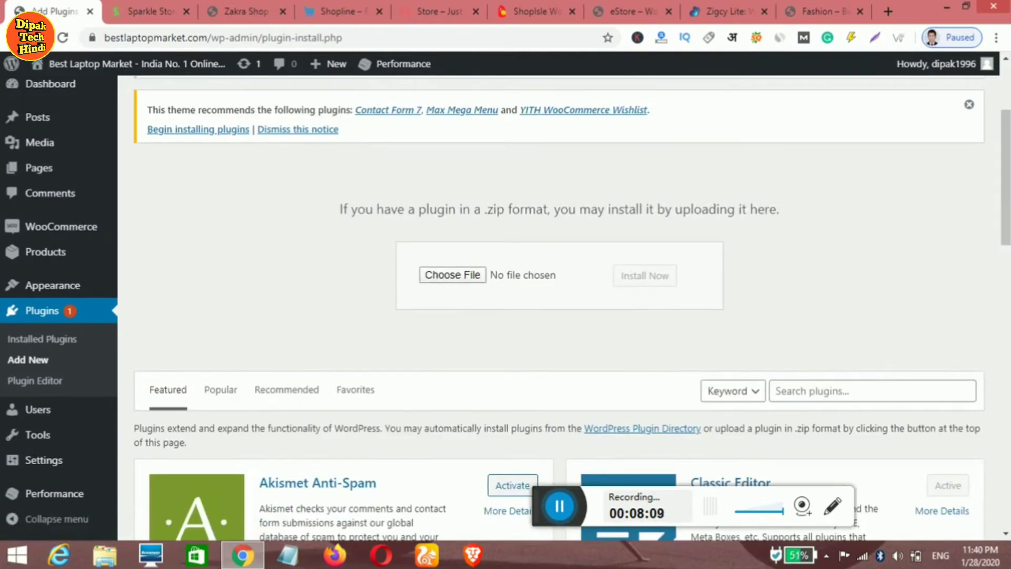
pyautogui.click(458, 274)
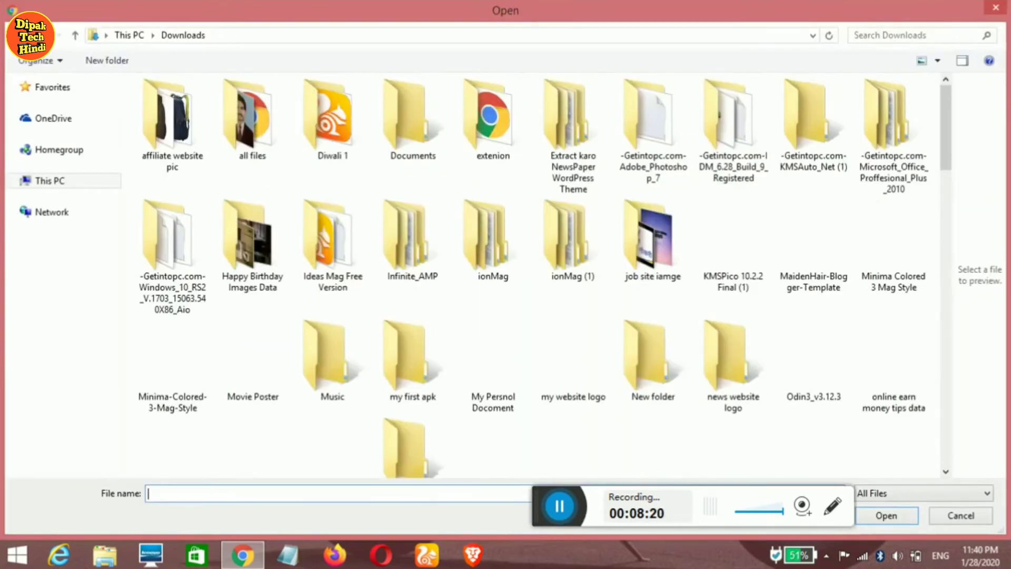
pyautogui.scroll(-10, 485, 274)
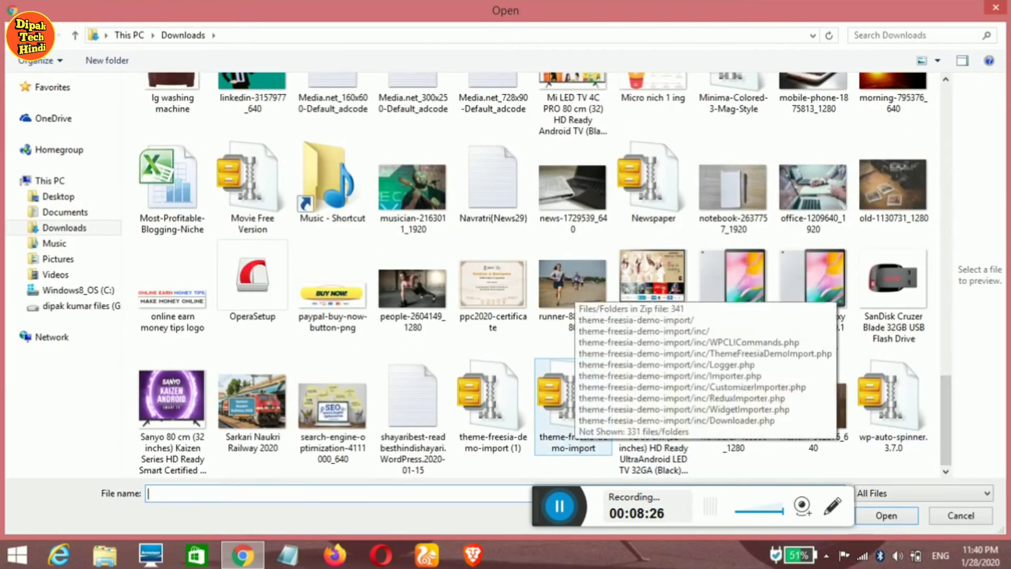
pyautogui.doubleClick(558, 405)
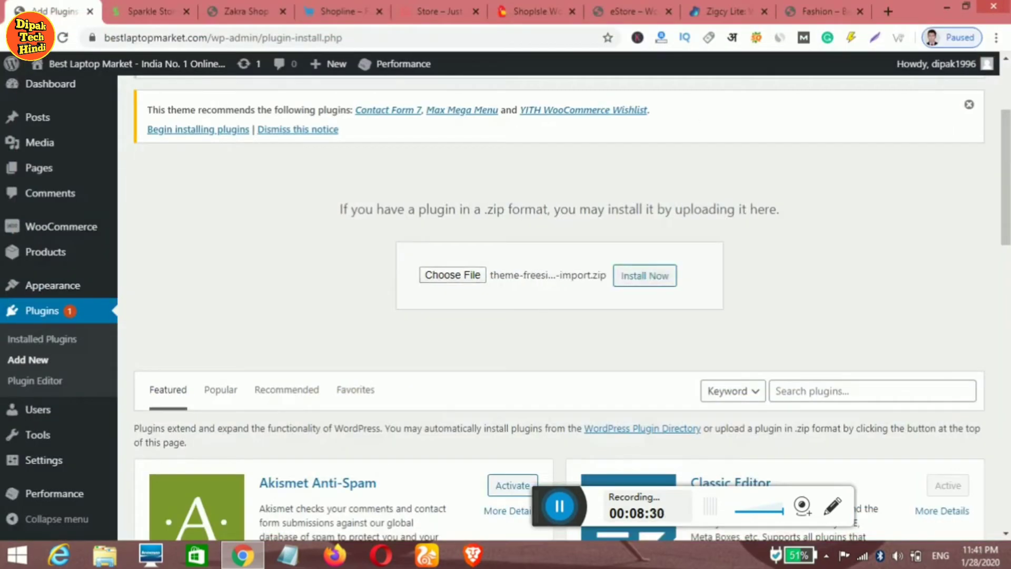
# - Install the chosen Theme Freesia demo import plugin and activate it
pyautogui.click(644, 276)
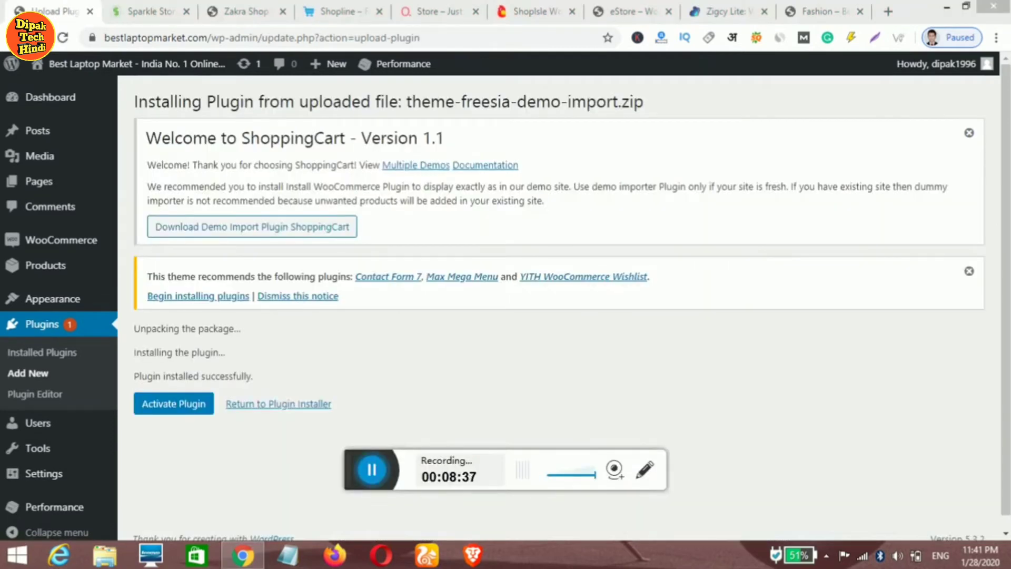
pyautogui.moveTo(462, 469); pyautogui.dragTo(697, 478)
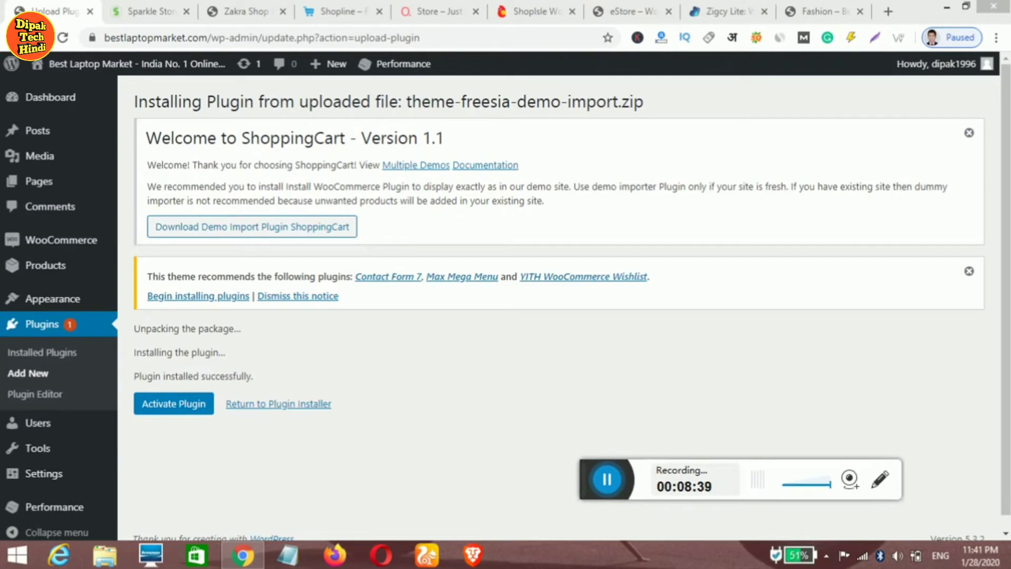
pyautogui.click(177, 403)
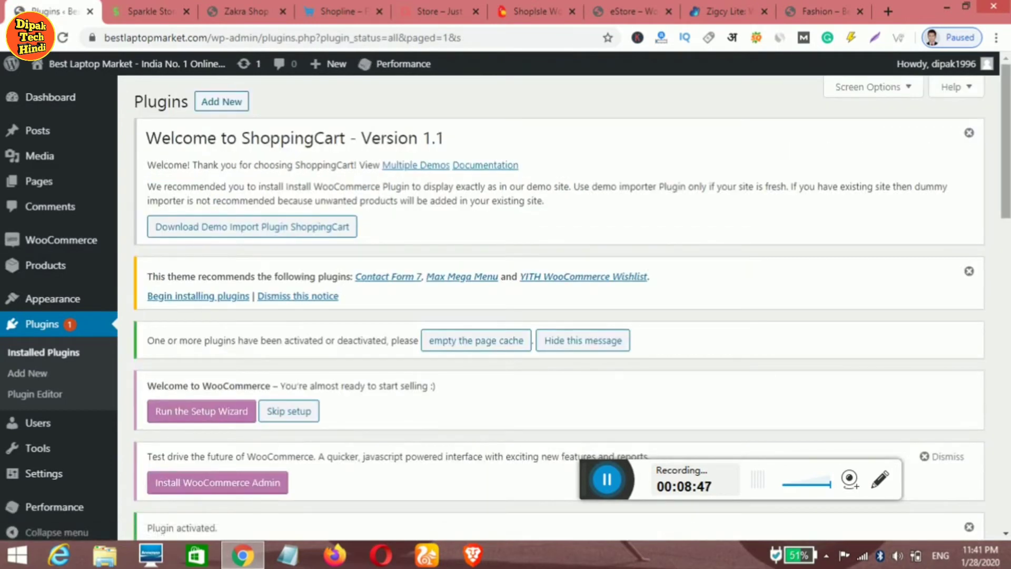
pyautogui.scroll(-5, 558, 308)
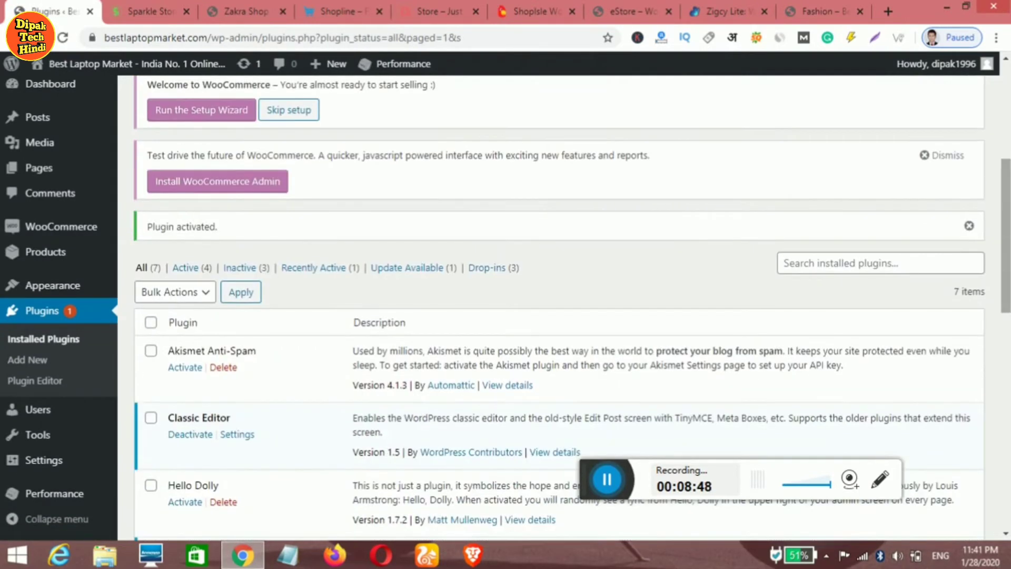
pyautogui.moveTo(1005, 236); pyautogui.dragTo(1005, 259)
# - Open the Import Demo Data page for the ShoppingCart theme and go to its import notes
pyautogui.moveTo(53, 285)
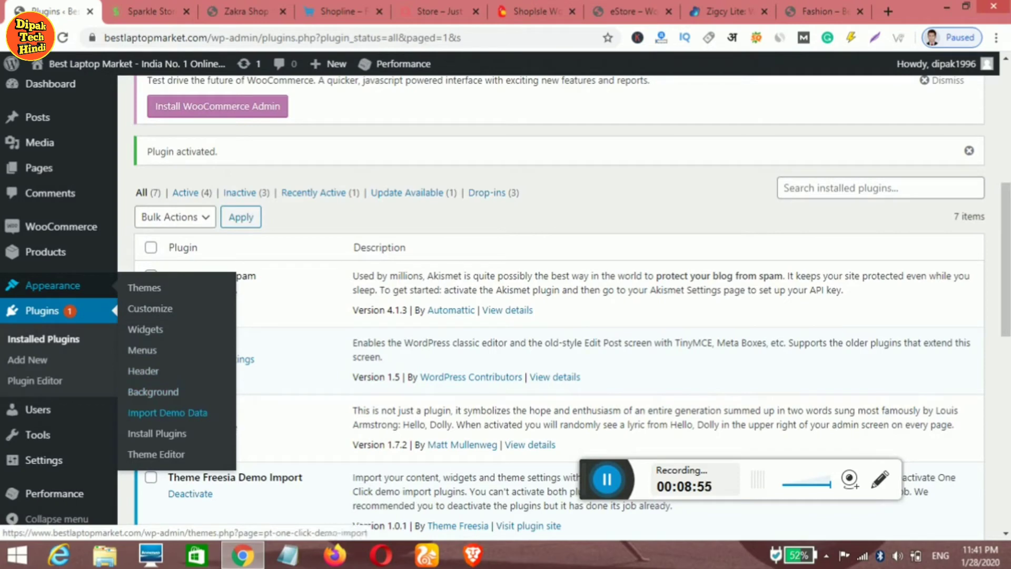
pyautogui.click(168, 412)
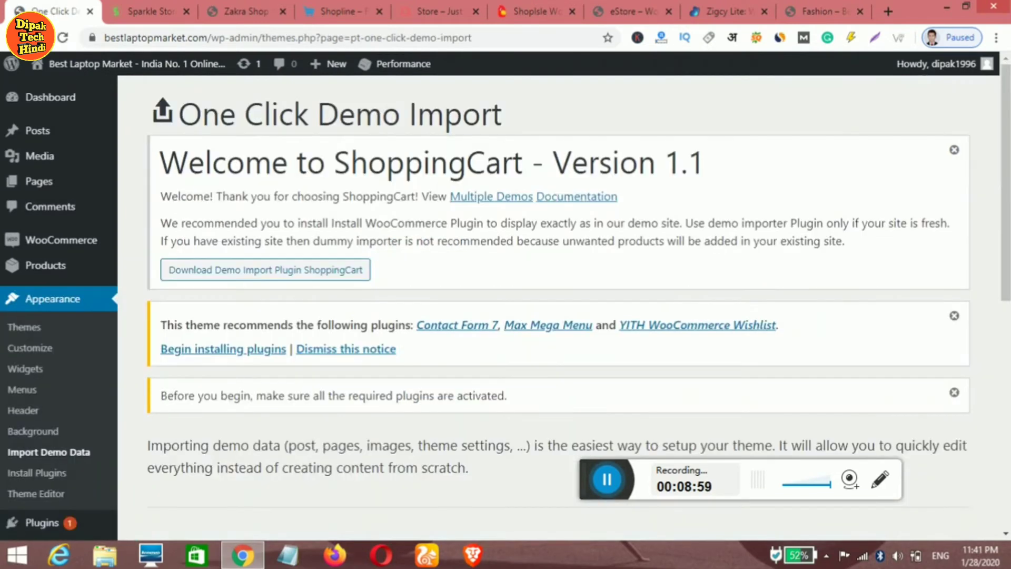
pyautogui.scroll(-5, 558, 308)
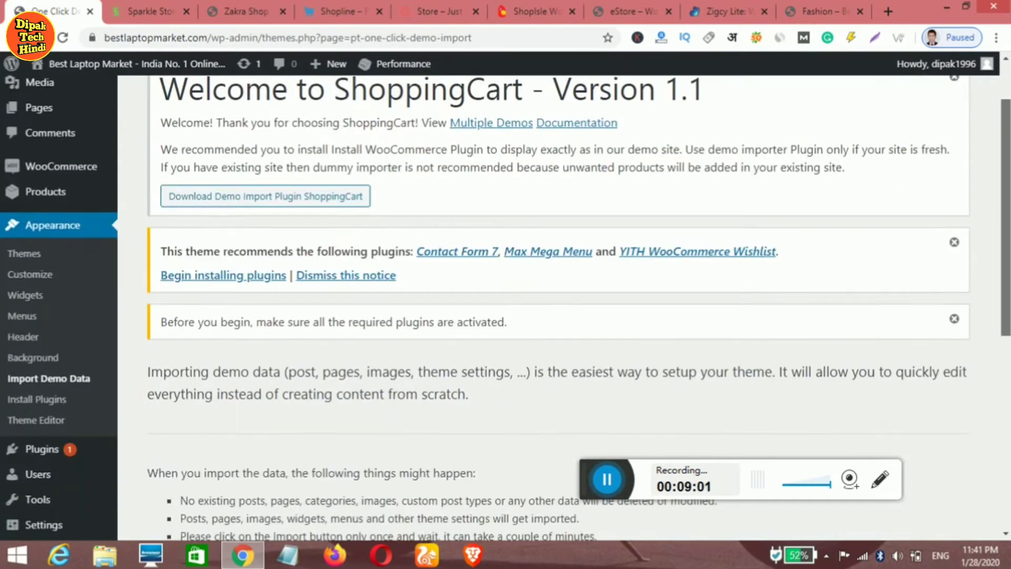
# - Import the Default ShoppingCart demo, confirm the import and let it run through to the end
pyautogui.scroll(-4, 558, 308)
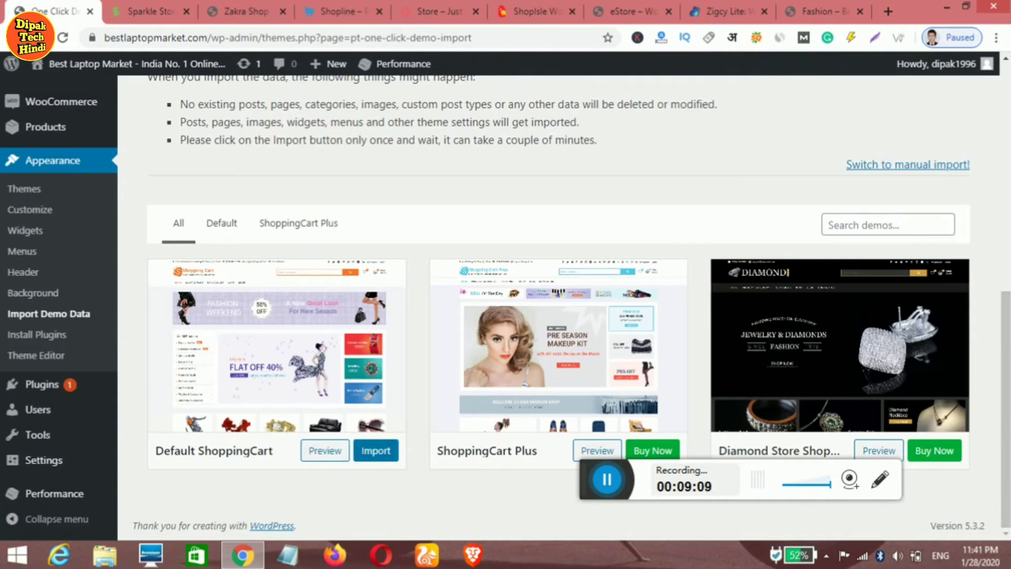
pyautogui.click(375, 450)
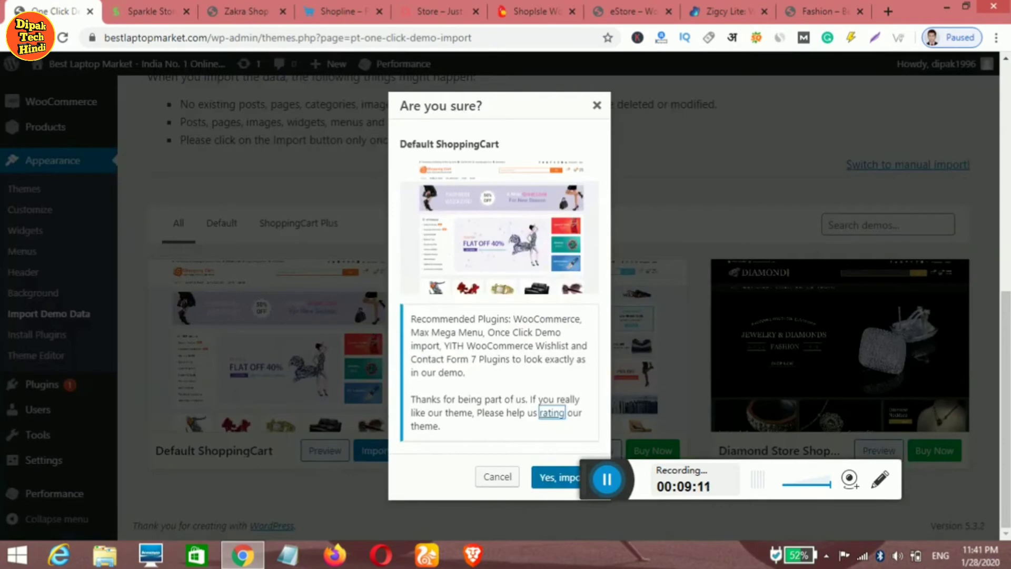
pyautogui.moveTo(711, 477); pyautogui.dragTo(757, 501)
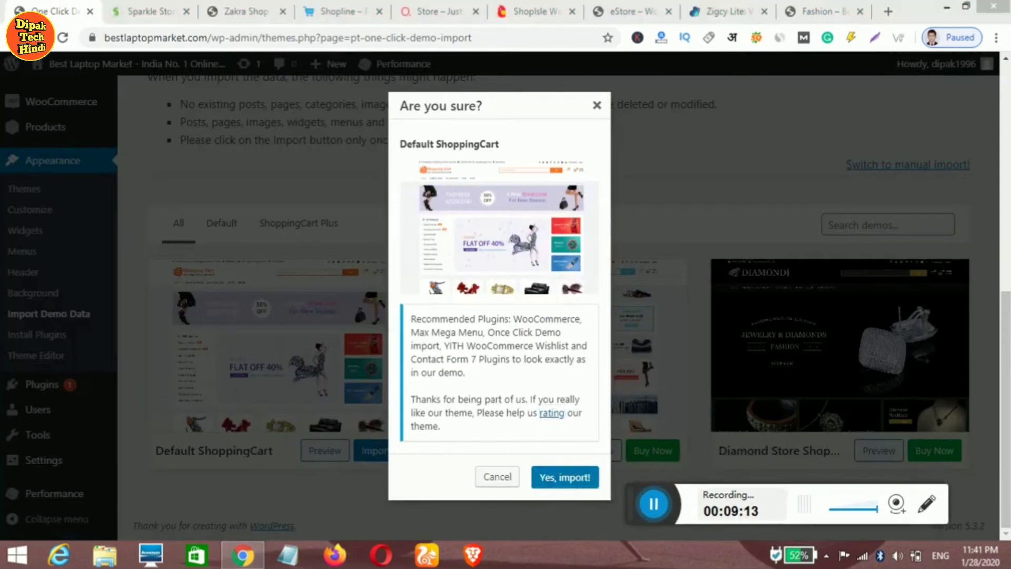
pyautogui.click(562, 477)
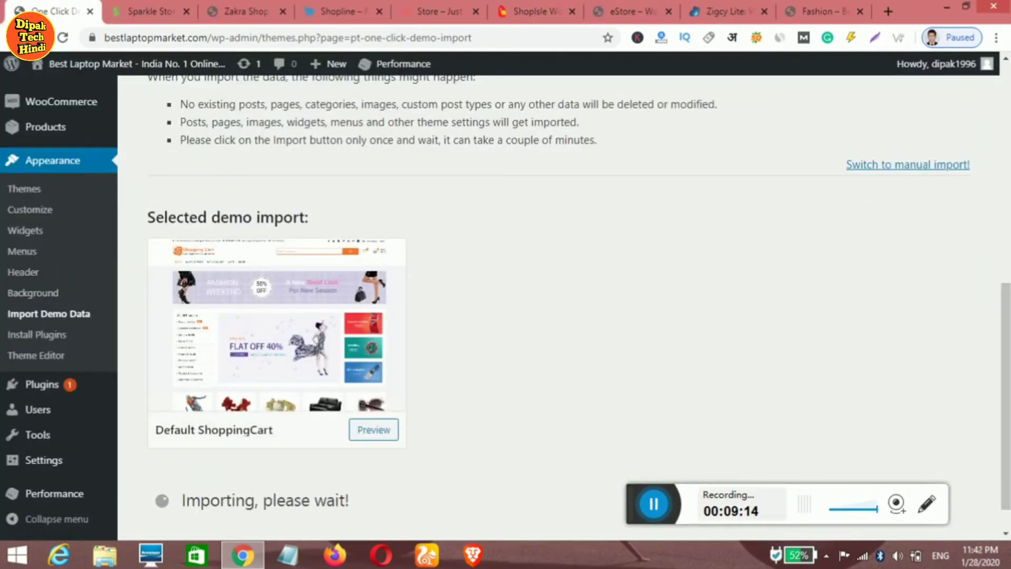
pyautogui.moveTo(1005, 396); pyautogui.dragTo(1005, 414)
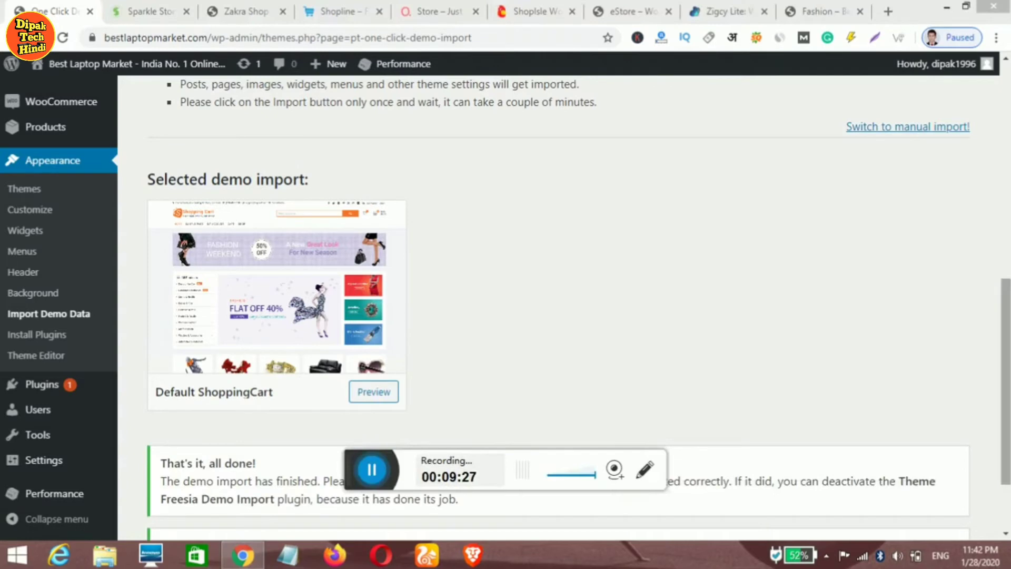
pyautogui.scroll(-2, 558, 305)
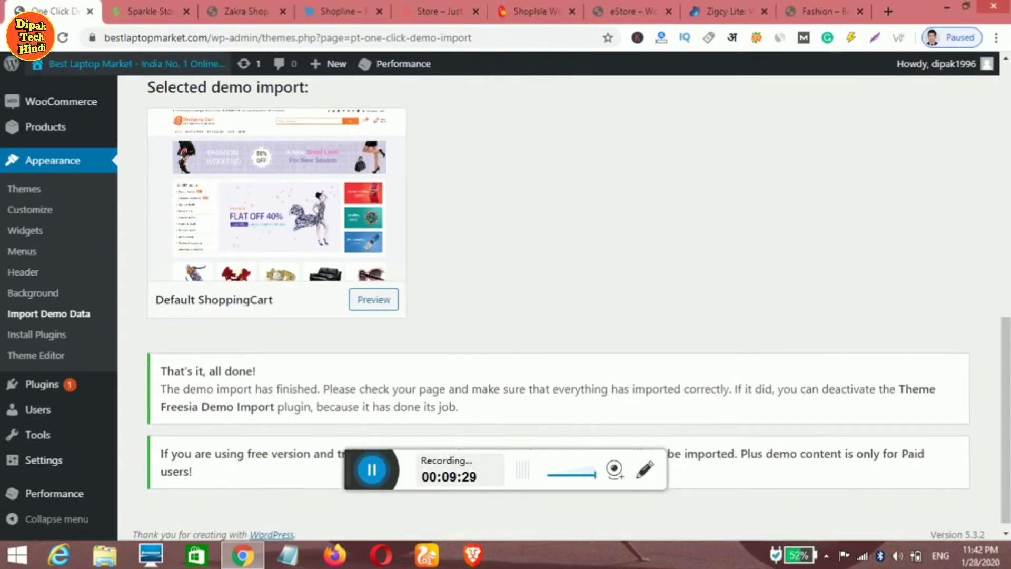
# - Open the site's front page in a new tab from the demo import page and switch to it
pyautogui.scroll(10, 558, 305)
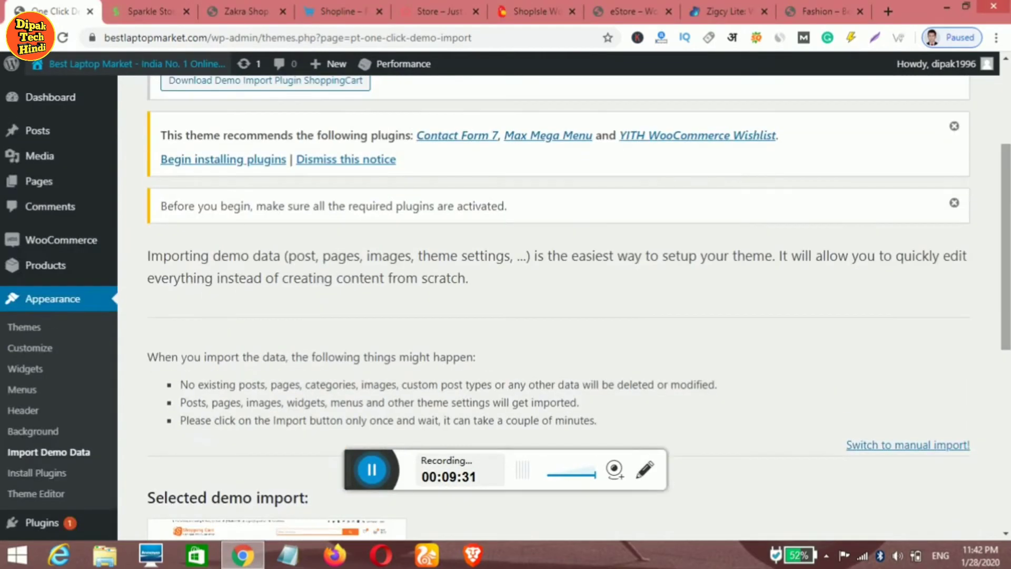
pyautogui.scroll(1, 558, 305)
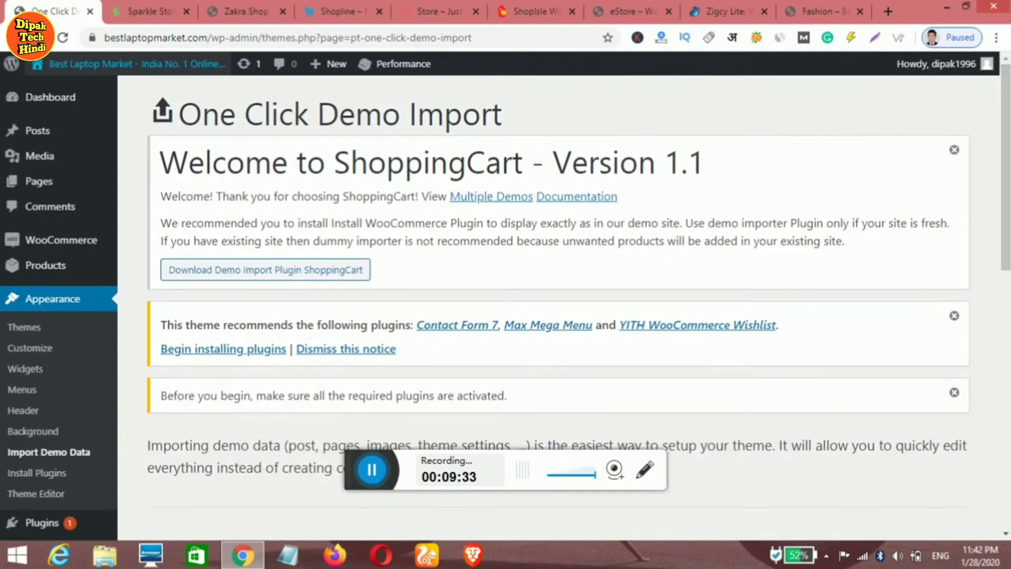
pyautogui.rightClick(88, 62)
pyautogui.click(132, 73)
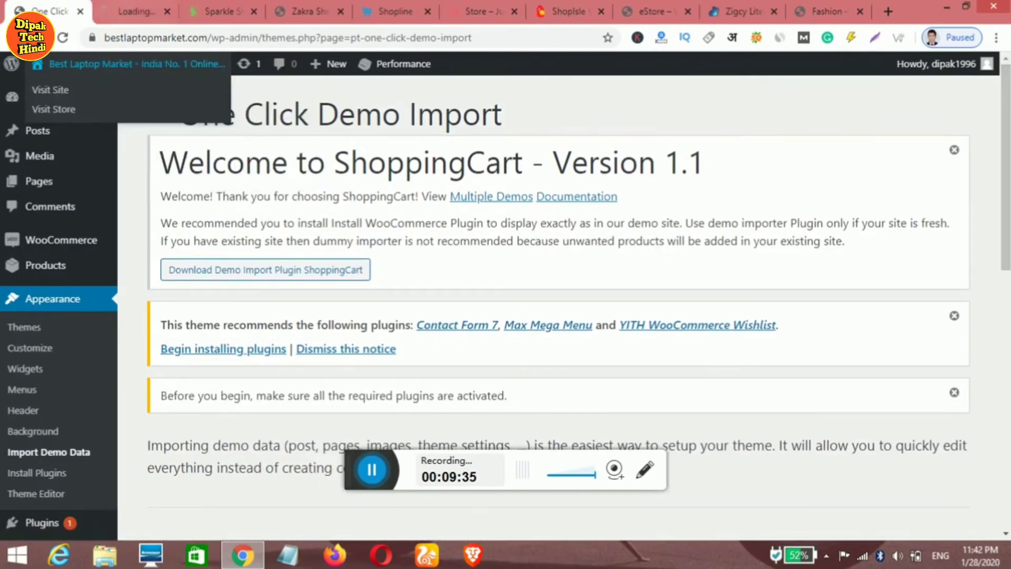
pyautogui.click(136, 11)
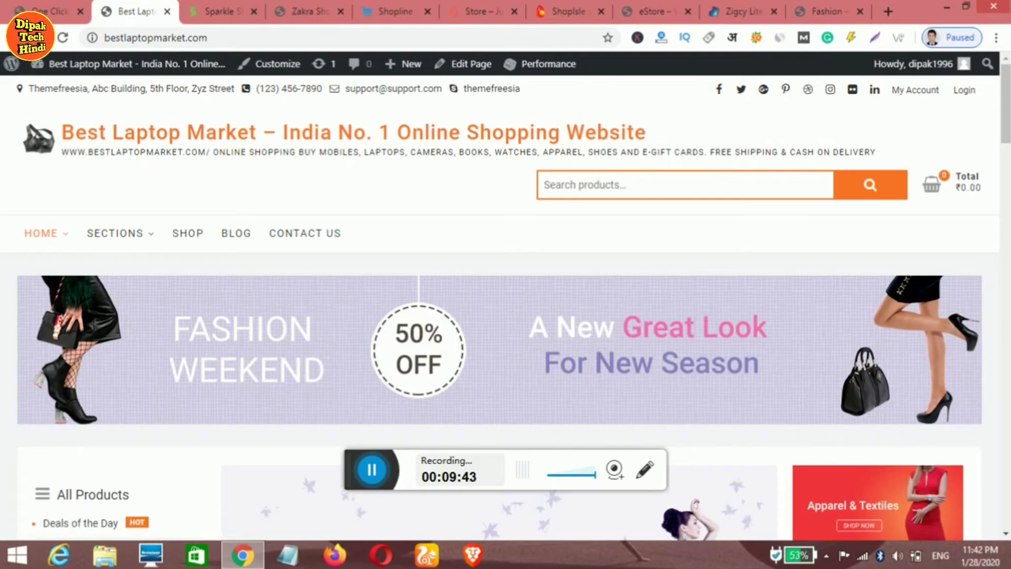
# - Examine the imported store homepage from the header banner through the product sections down to the footer
pyautogui.moveTo(1005, 103)
pyautogui.mouseDown()
pyautogui.moveTo(1005, 133)
pyautogui.moveTo(1004, 107)
pyautogui.mouseUp()
pyautogui.scroll(-9, 505, 316)
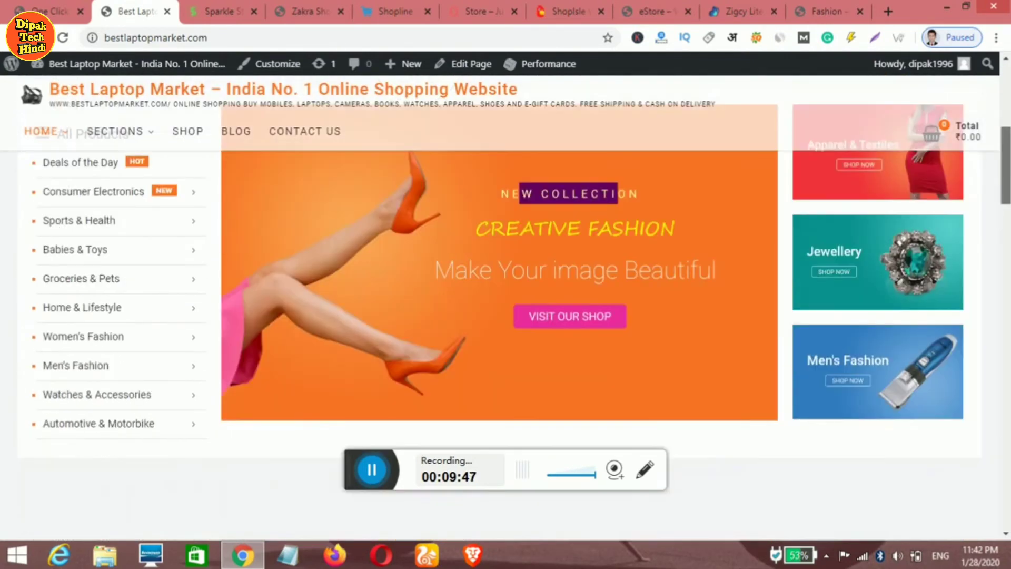
pyautogui.scroll(-15, 506, 316)
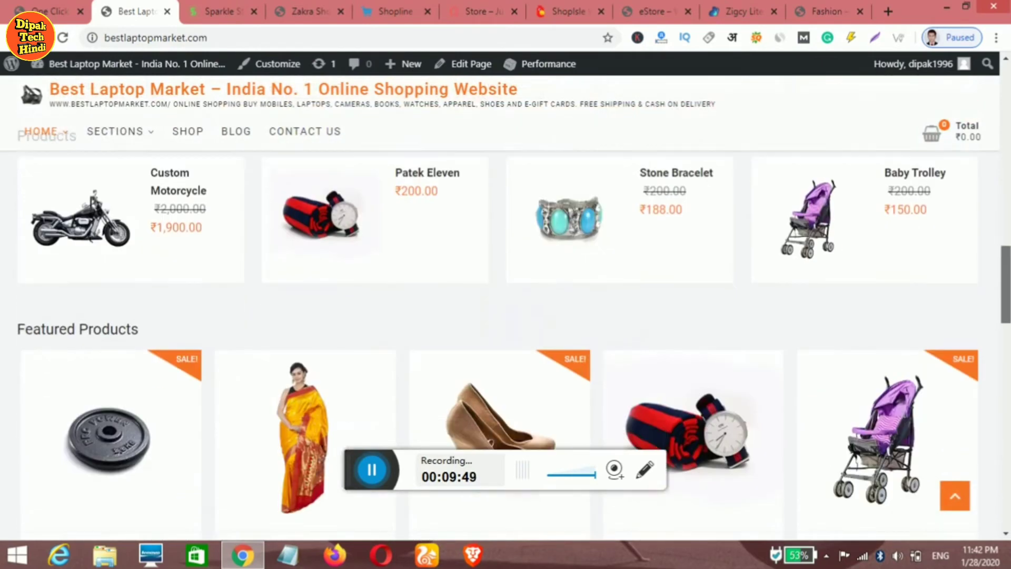
pyautogui.scroll(-15, 505, 316)
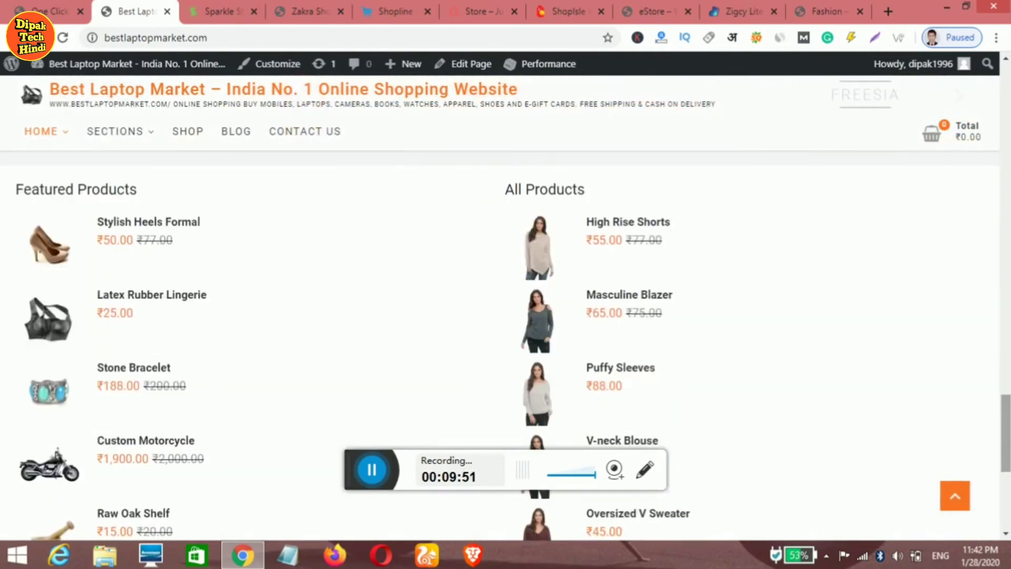
pyautogui.scroll(-2, 505, 316)
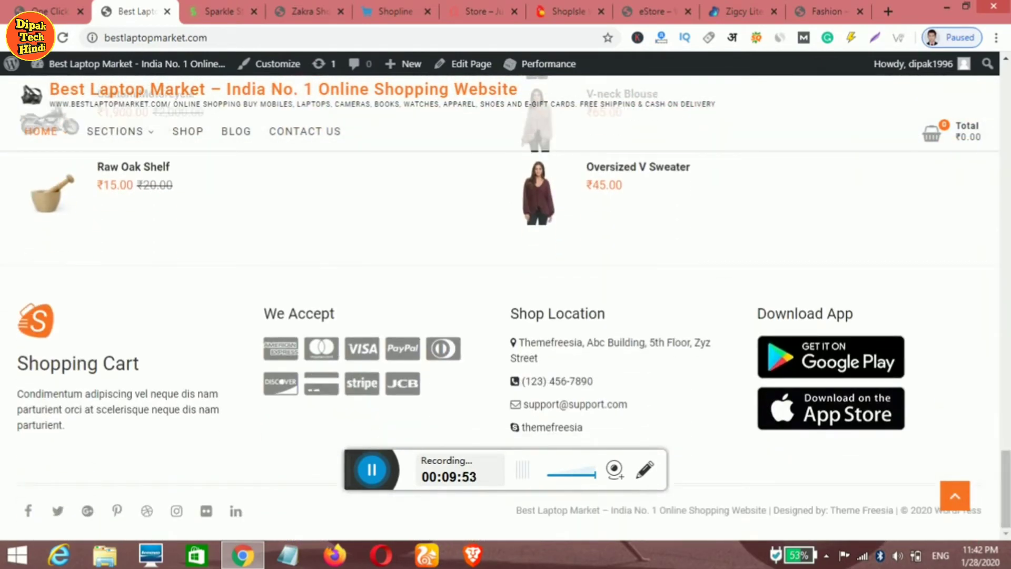
pyautogui.scroll(15, 505, 315)
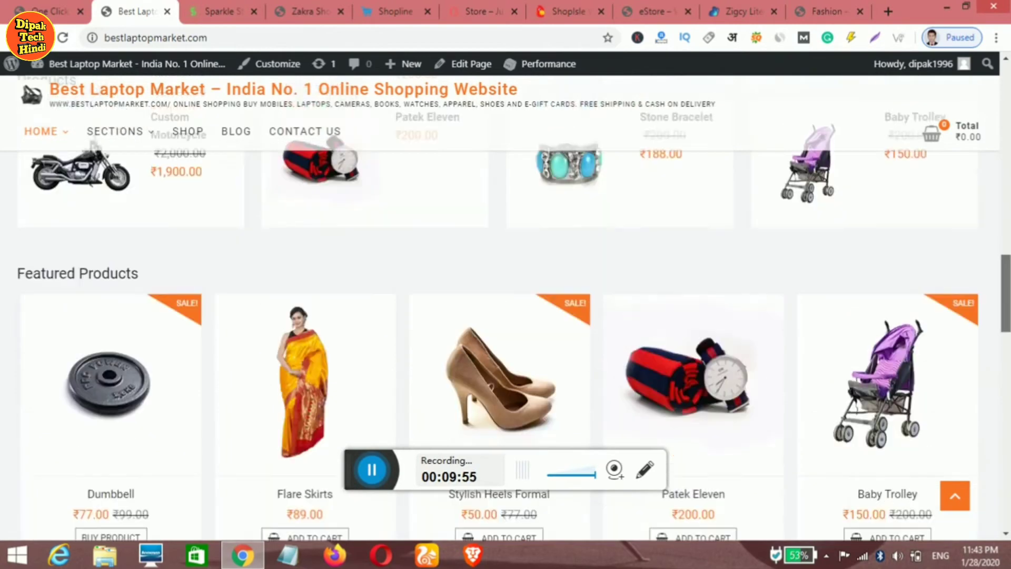
pyautogui.scroll(15, 505, 315)
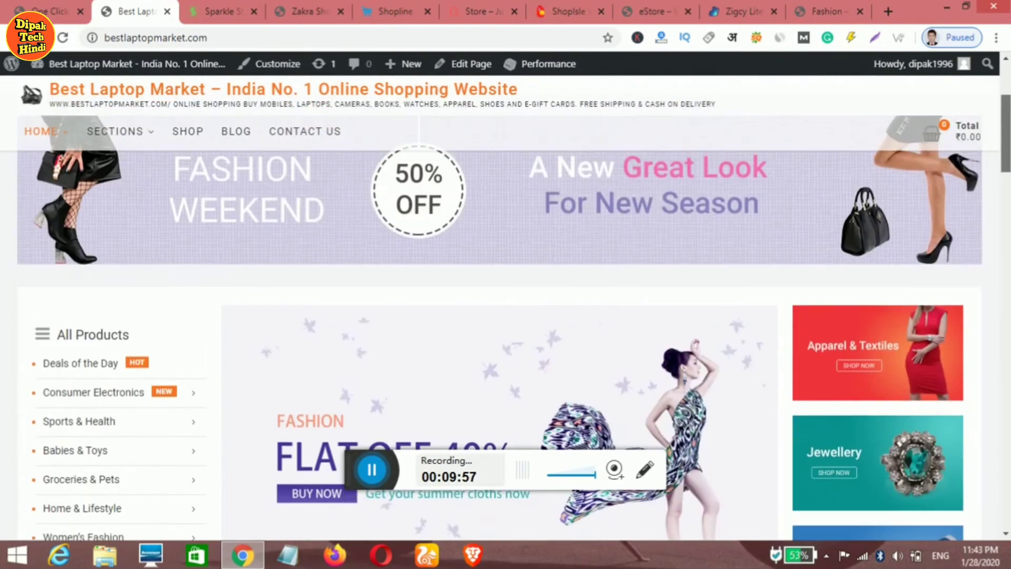
pyautogui.scroll(3, 505, 316)
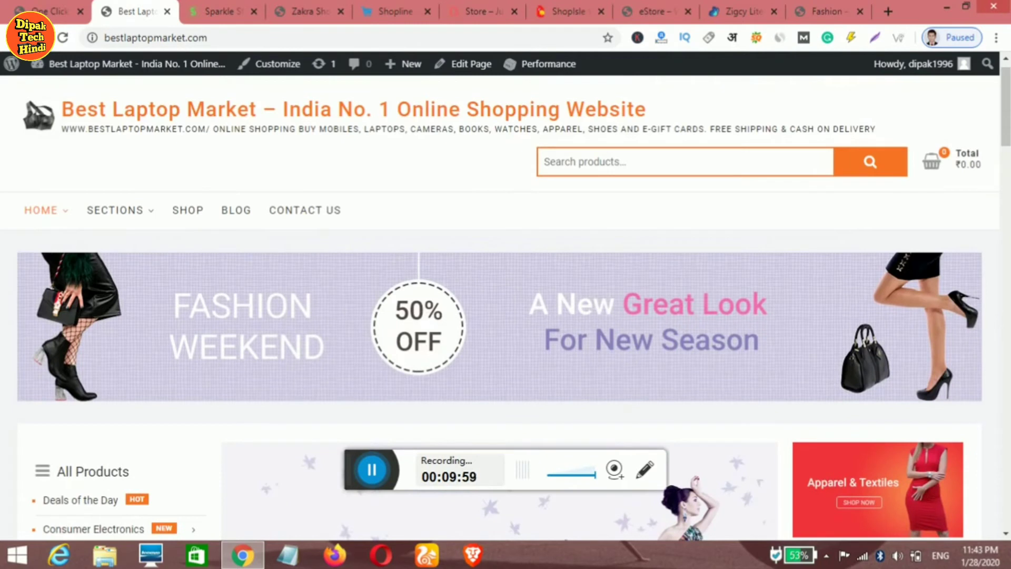
# - Open the store's Blog page and look through the imported posts and the sidebar
pyautogui.click(236, 210)
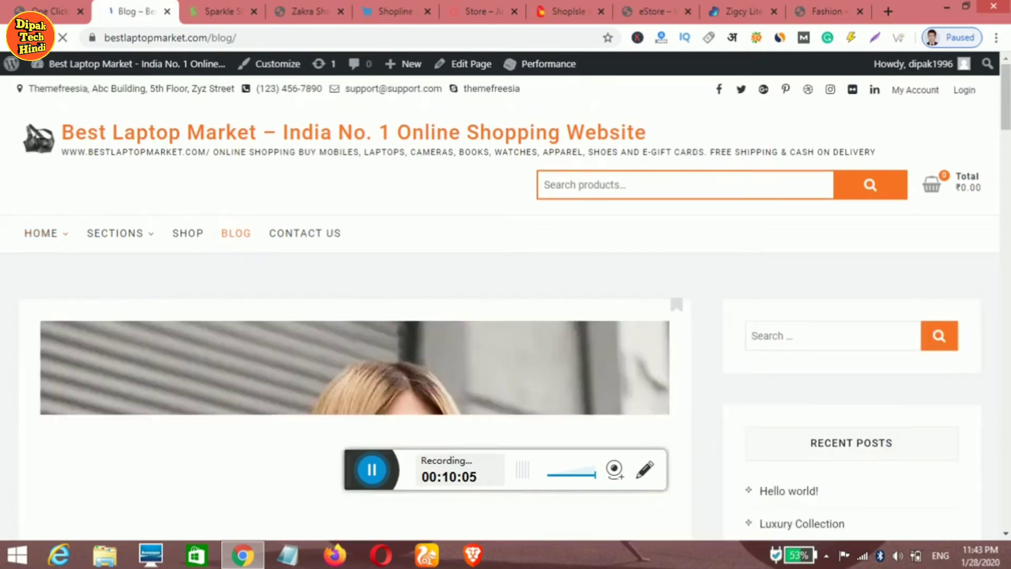
pyautogui.scroll(-10, 506, 306)
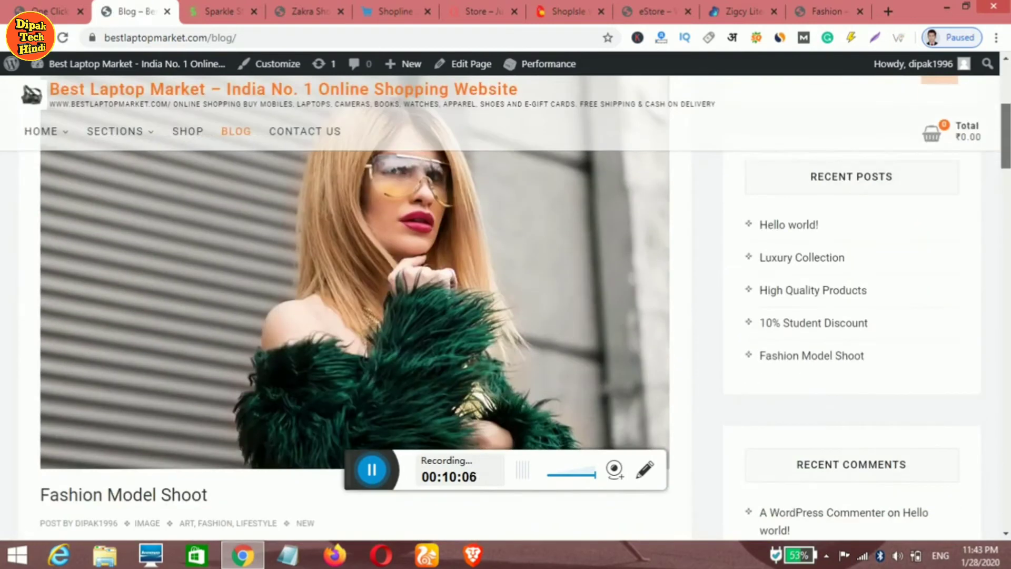
pyautogui.scroll(-12, 505, 305)
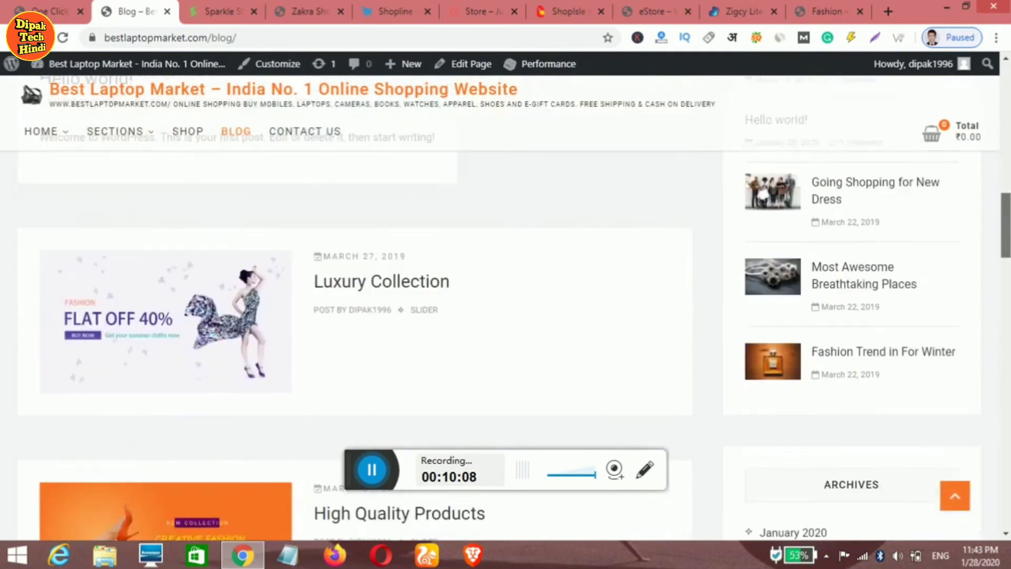
pyautogui.scroll(-12, 505, 305)
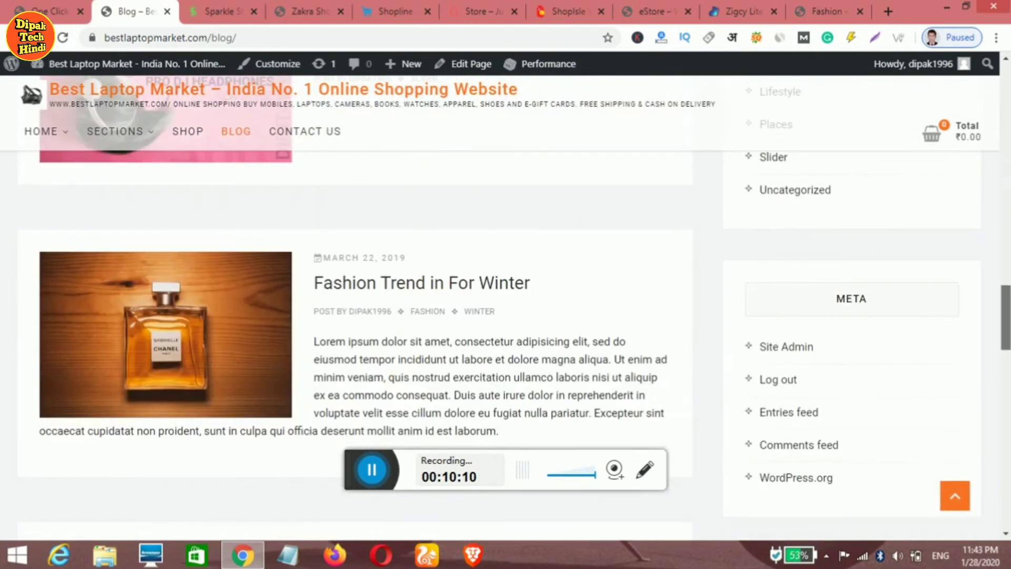
pyautogui.scroll(-2, 506, 306)
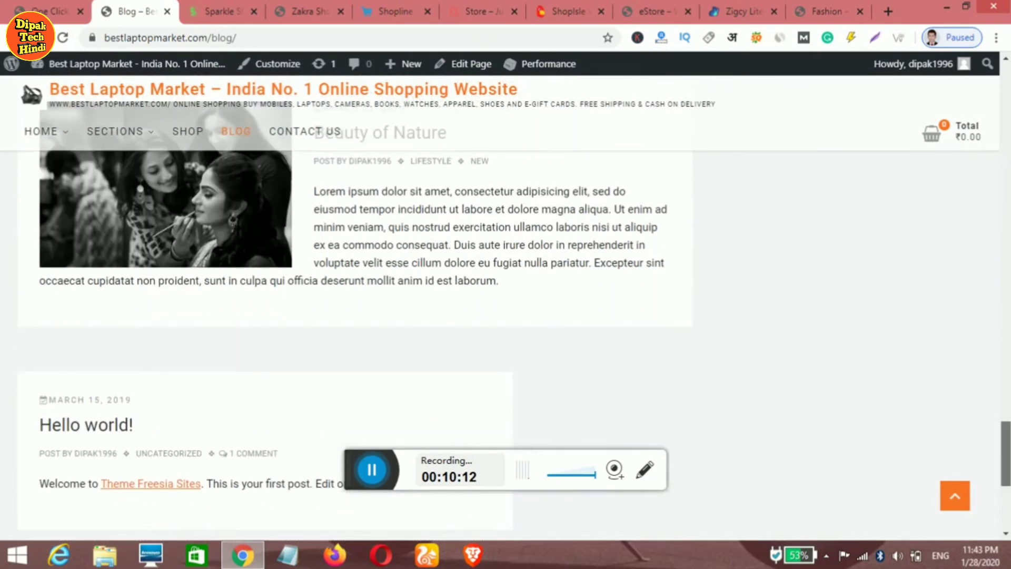
pyautogui.scroll(1, 505, 305)
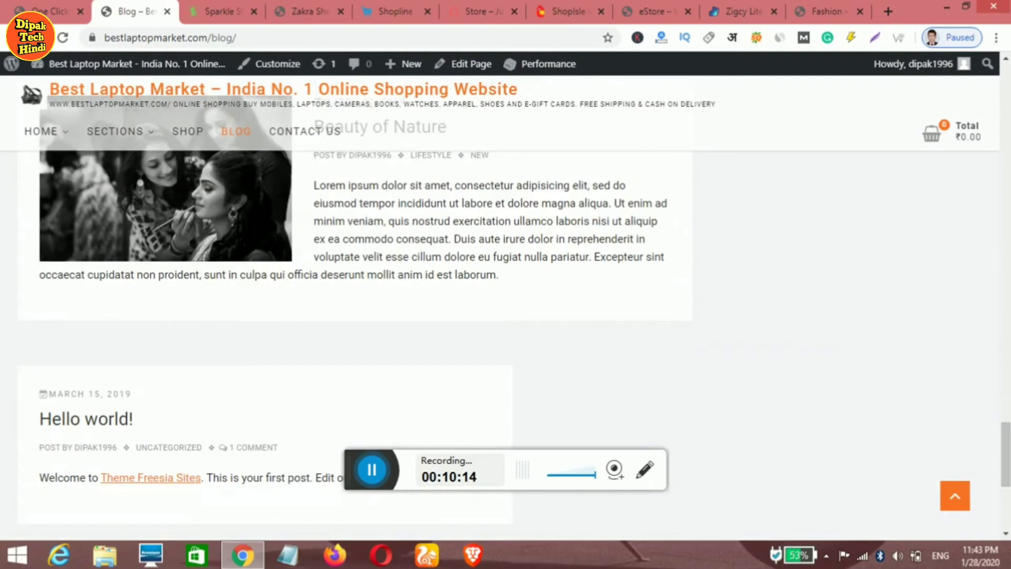
pyautogui.scroll(20, 505, 305)
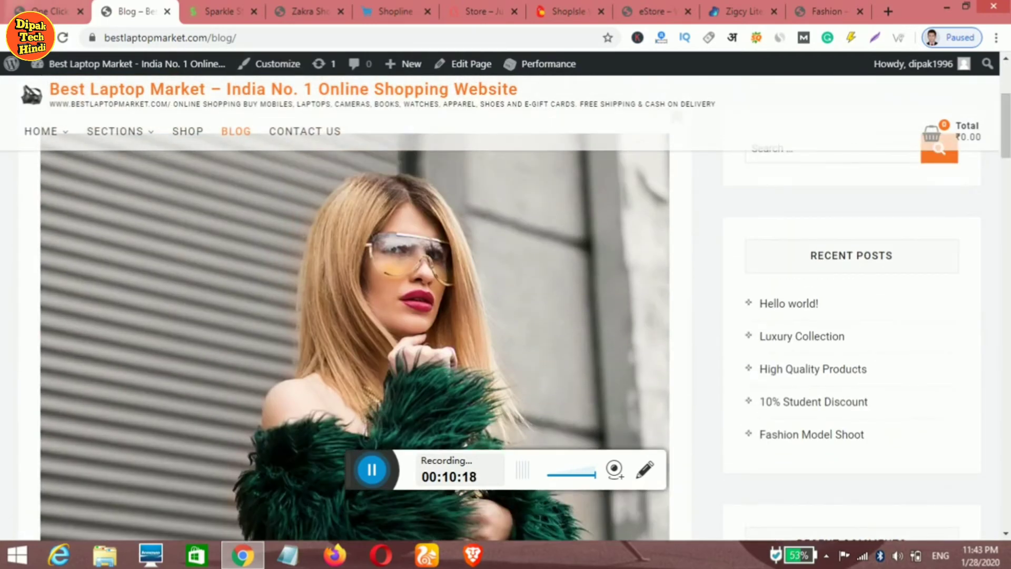
# - Return to the WordPress admin, open the list of all posts and review the imported entries
pyautogui.click(53, 11)
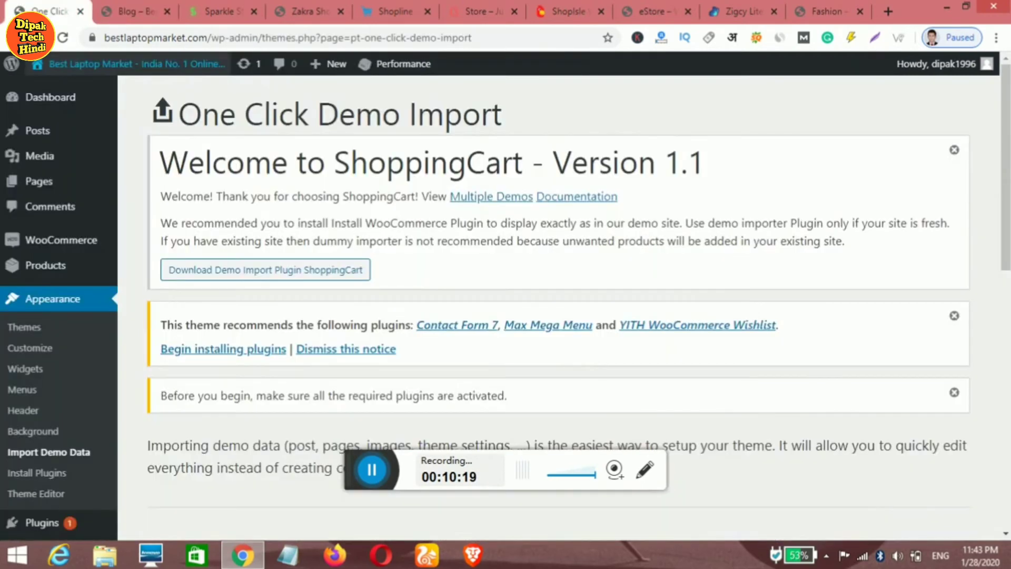
pyautogui.click(146, 132)
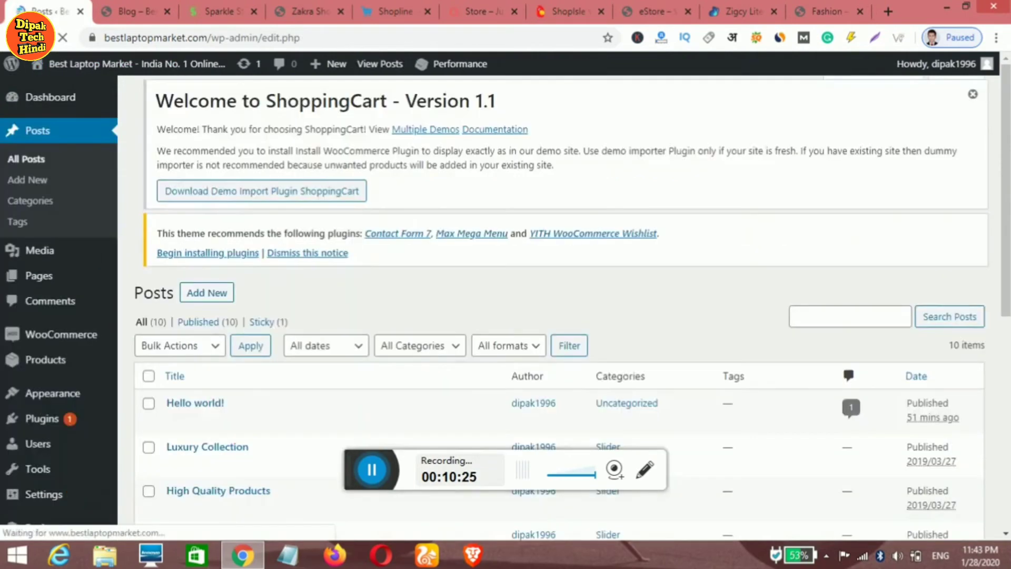
pyautogui.scroll(-4, 526, 308)
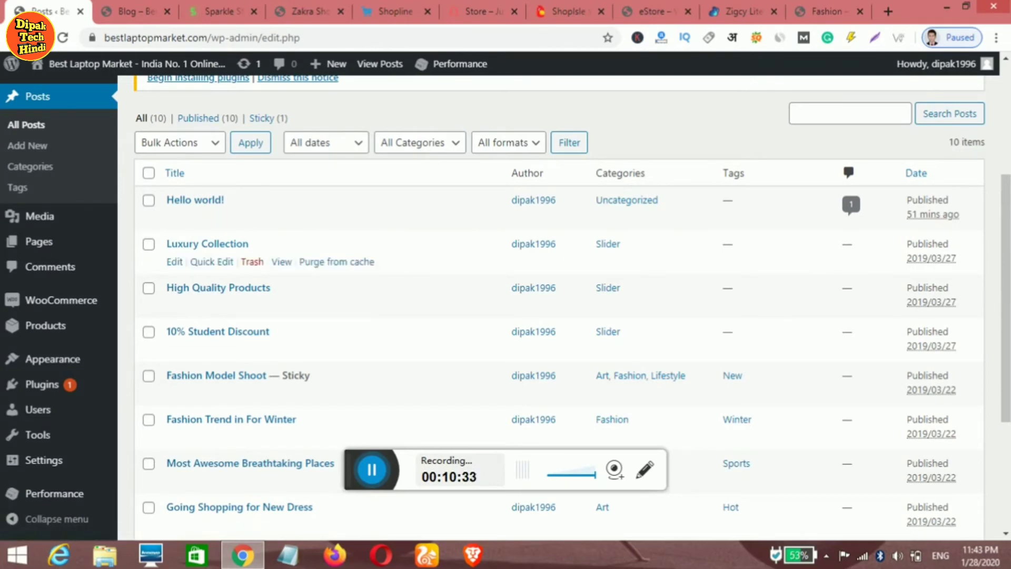
pyautogui.scroll(-4, 558, 305)
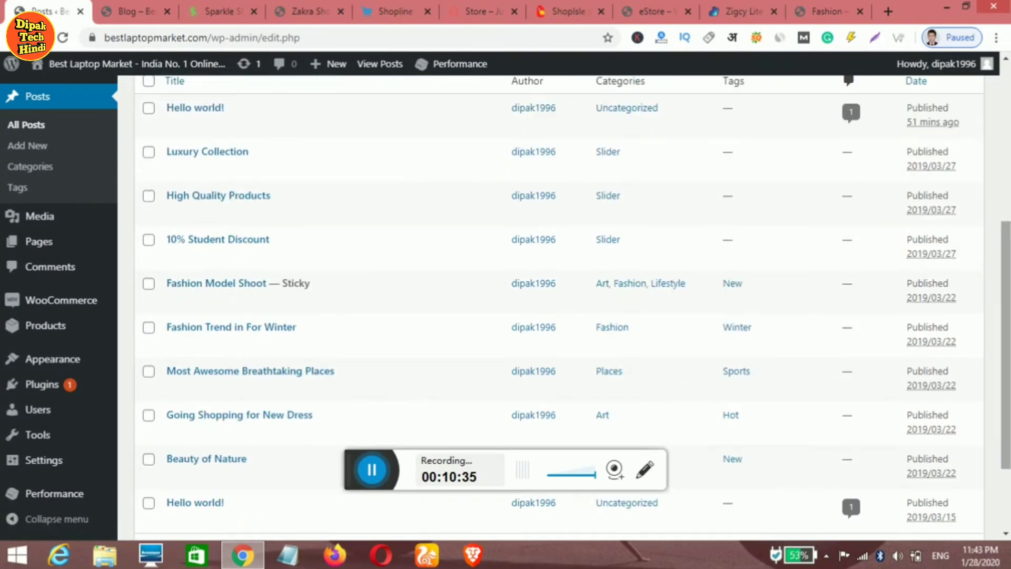
pyautogui.scroll(3, 558, 305)
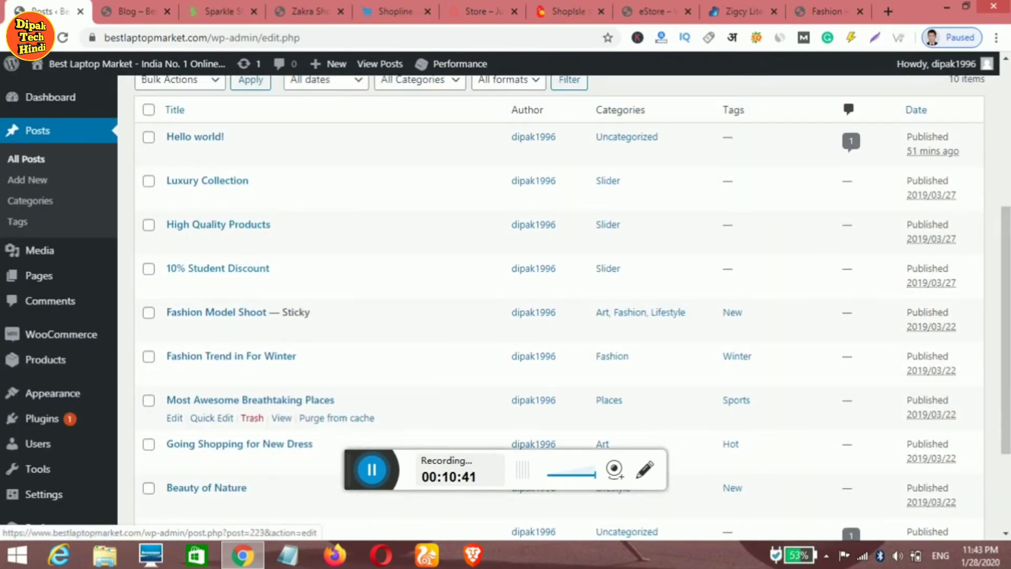
pyautogui.scroll(-3, 263, 419)
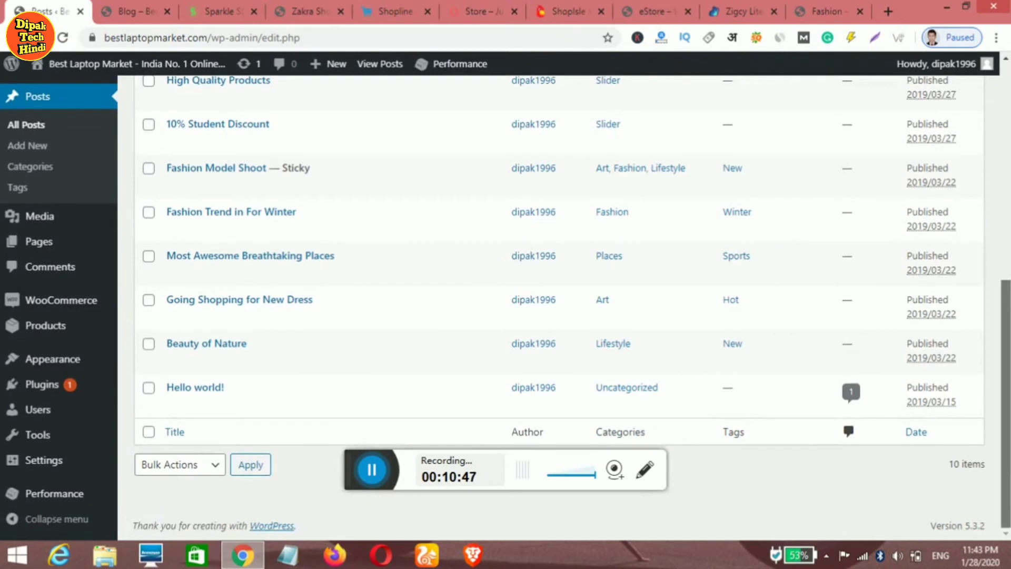
# - Open the list of all products and review the imported items with their stock, prices and categories
pyautogui.moveTo(45, 325)
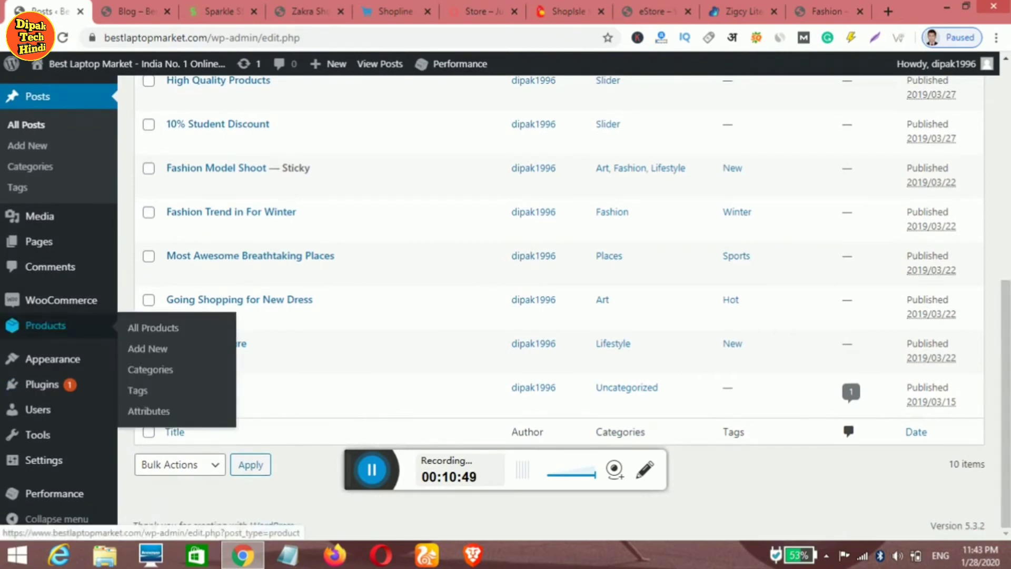
pyautogui.click(152, 327)
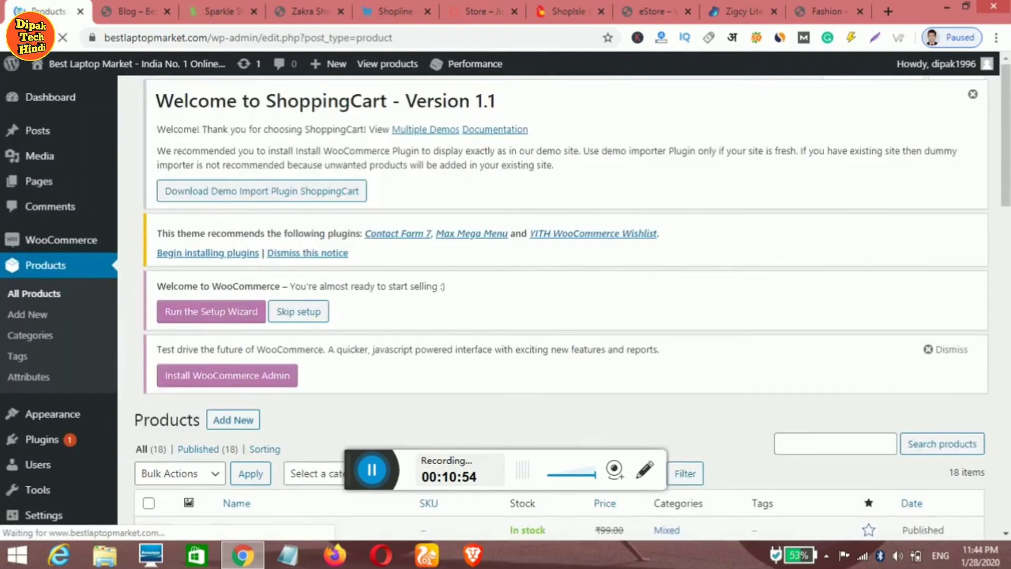
pyautogui.scroll(-6, 505, 315)
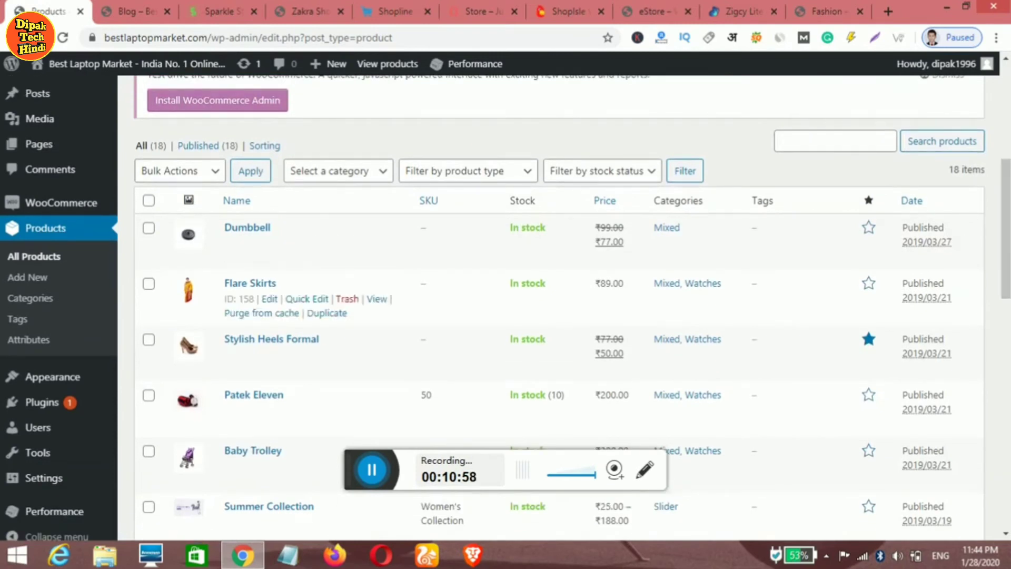
pyautogui.scroll(-1, 506, 308)
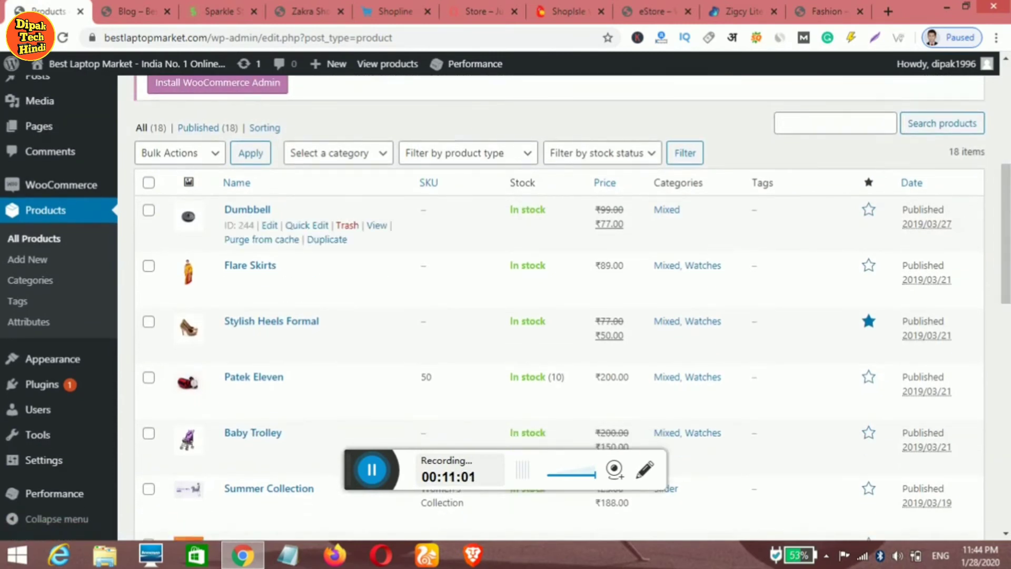
pyautogui.scroll(-15, 558, 305)
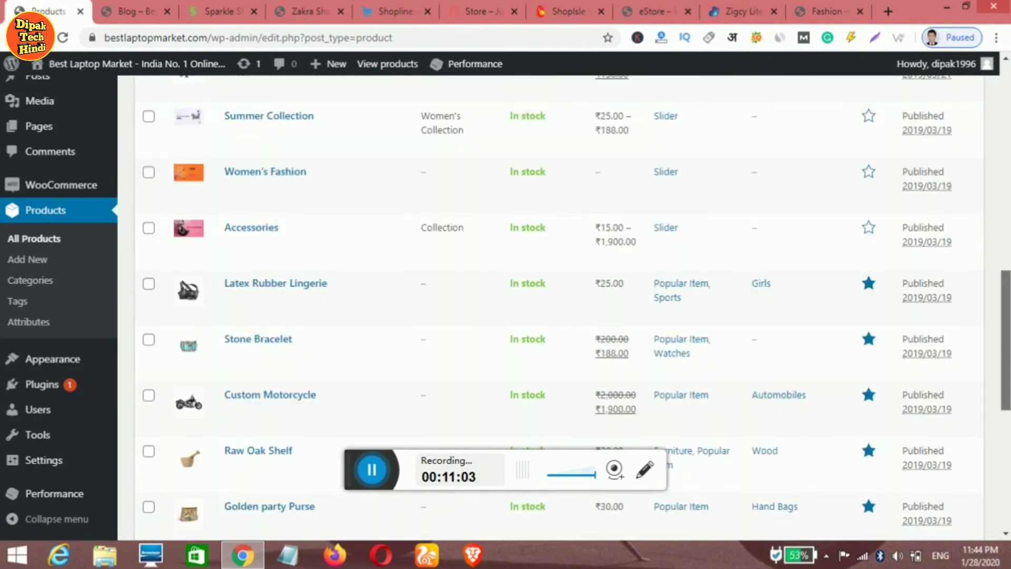
# - Select all products in the list and check which bulk actions are available for them
pyautogui.scroll(15, 558, 305)
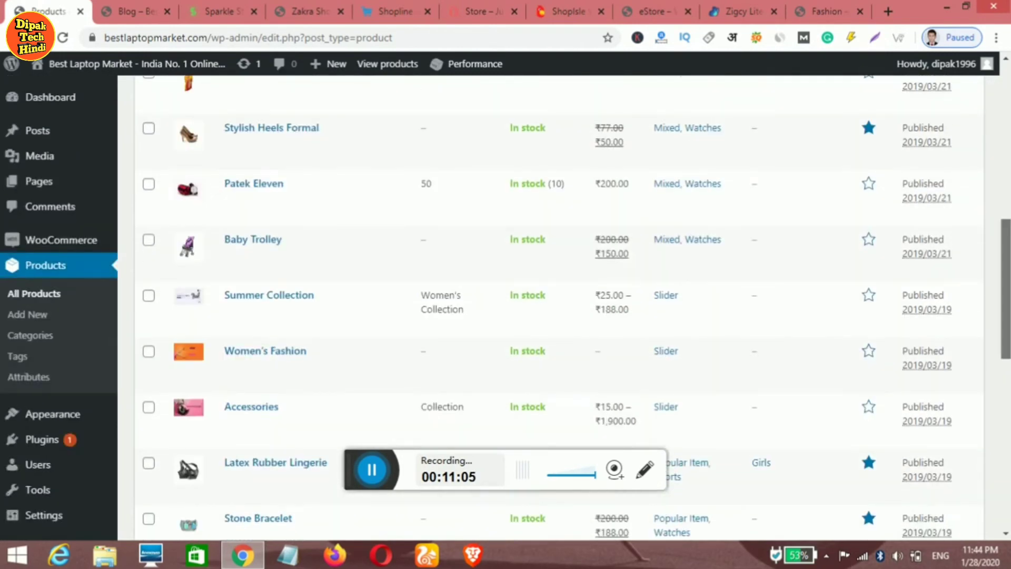
pyautogui.scroll(3, 558, 308)
pyautogui.scroll(-3, 558, 308)
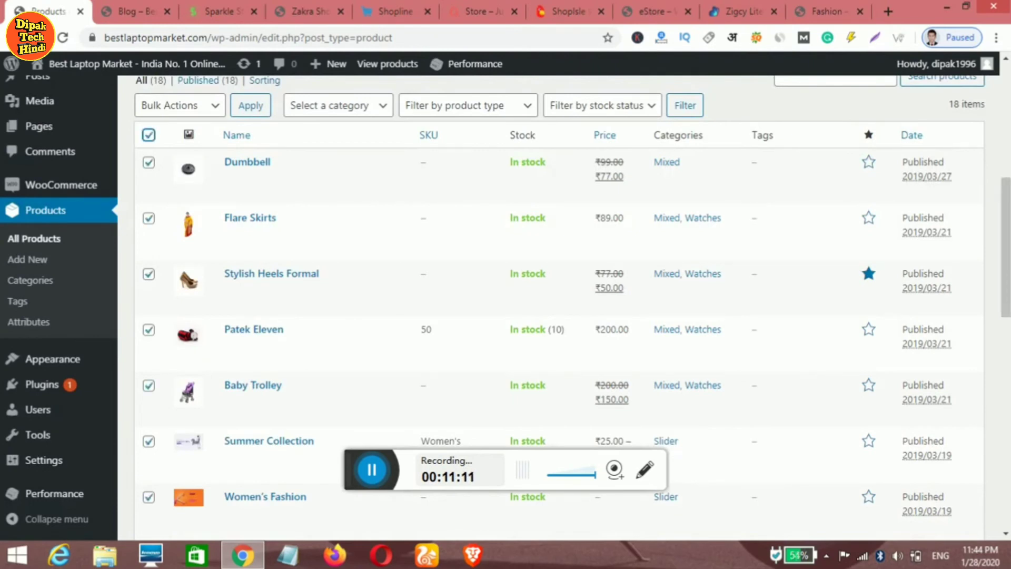
pyautogui.click(179, 105)
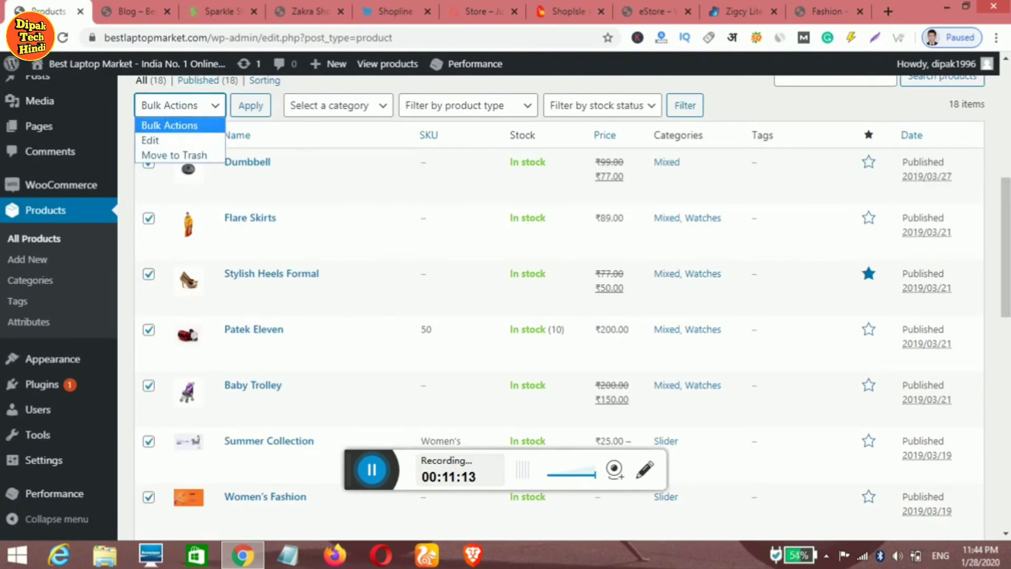
pyautogui.click(180, 125)
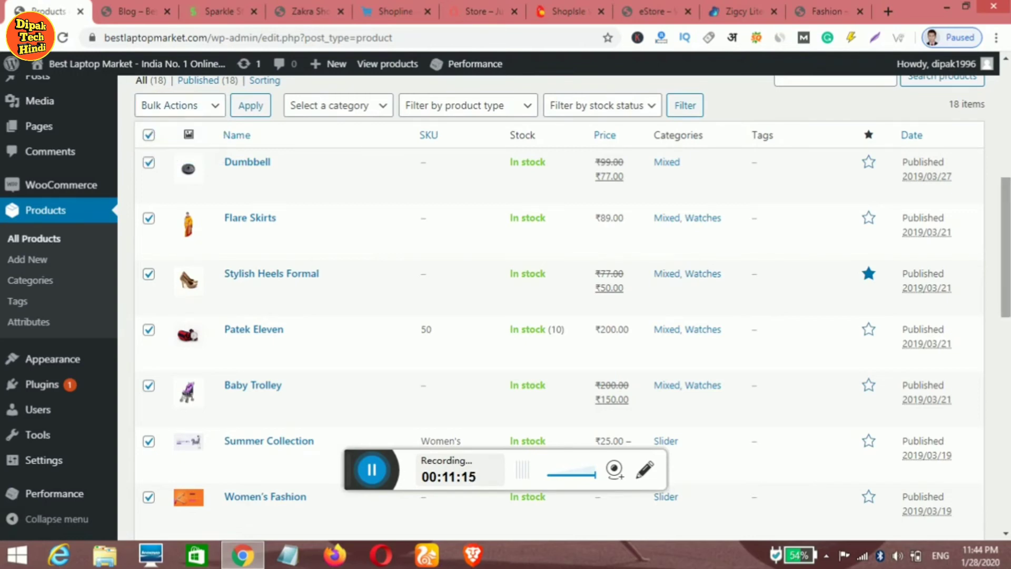
# - Look through the selected products down to the end of the list and back up to the theme and plugin notices
pyautogui.moveTo(1004, 247); pyautogui.dragTo(1004, 287)
pyautogui.scroll(-5, 558, 305)
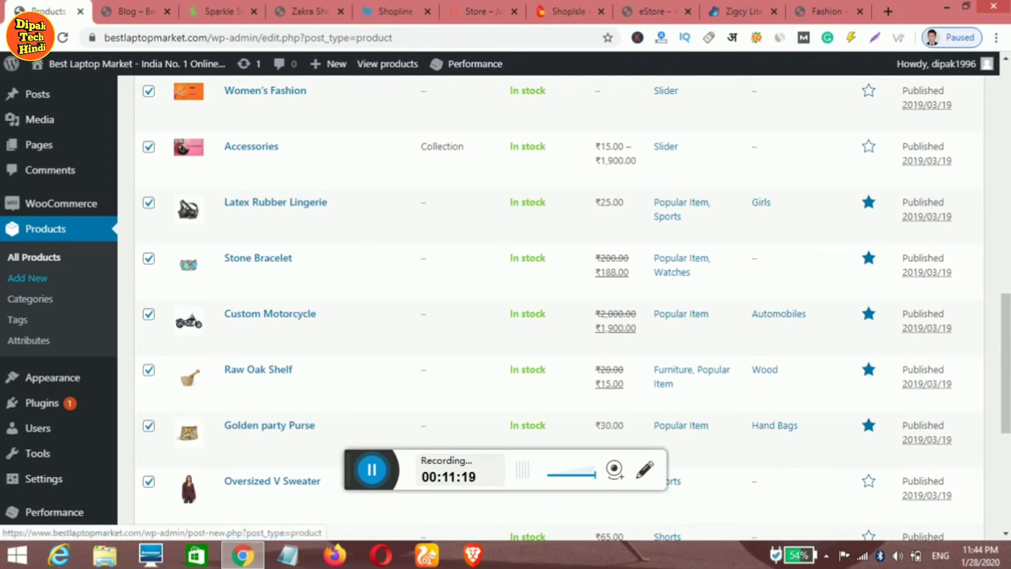
pyautogui.scroll(-6, 315, 379)
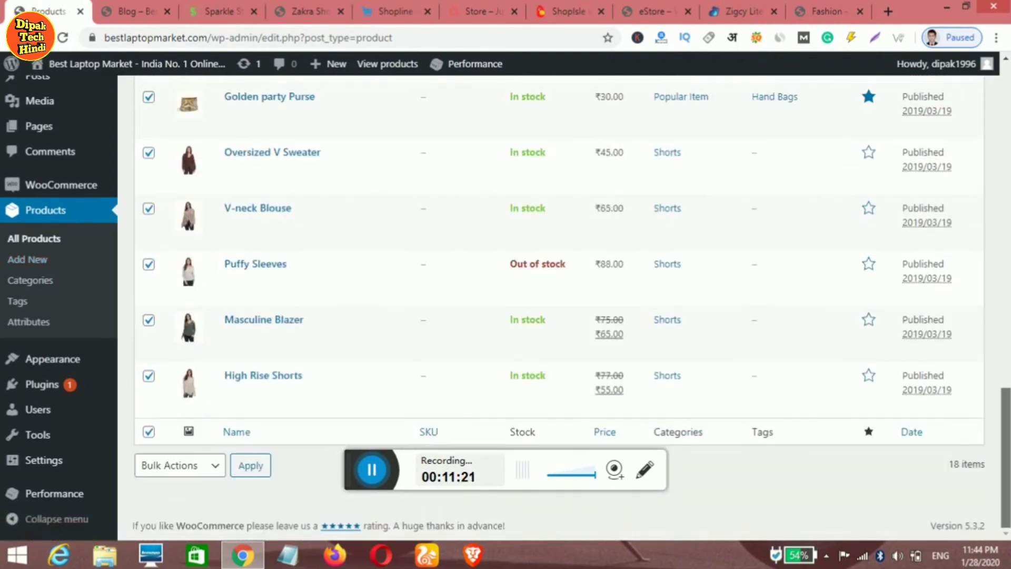
pyautogui.scroll(20, 558, 305)
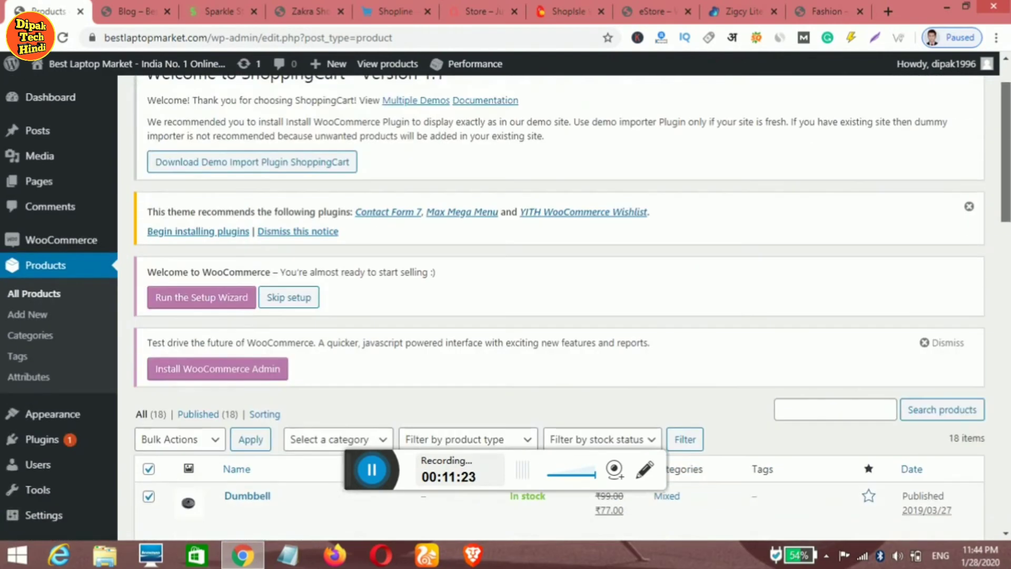
pyautogui.scroll(-2, 558, 305)
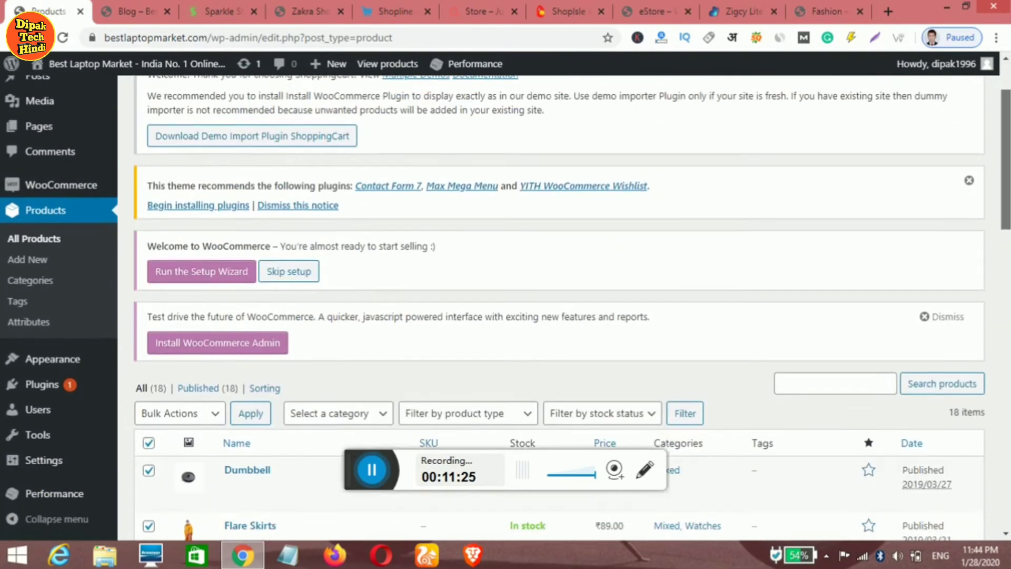
pyautogui.scroll(-3, 558, 305)
pyautogui.scroll(3, 558, 306)
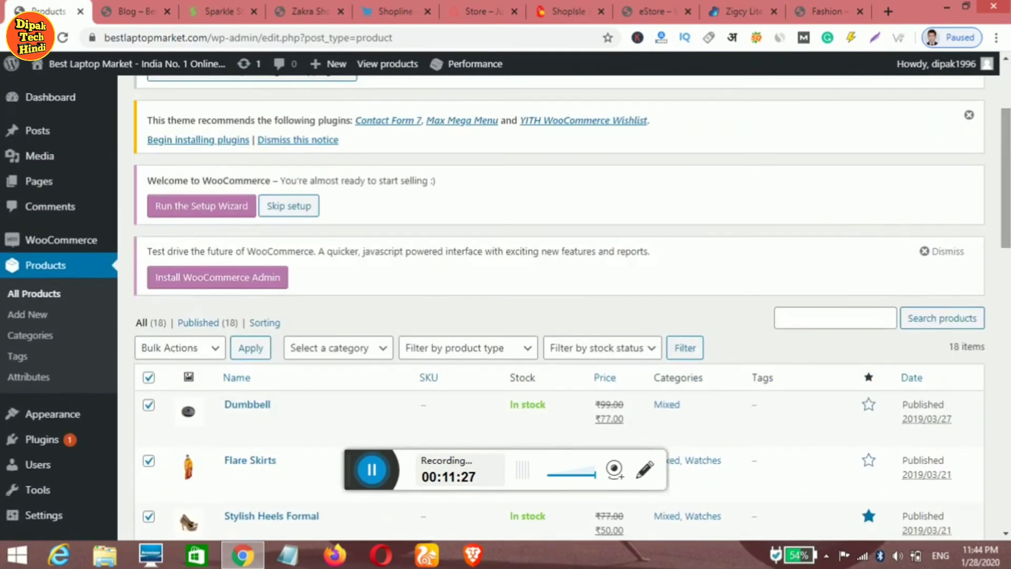
pyautogui.scroll(3, 558, 305)
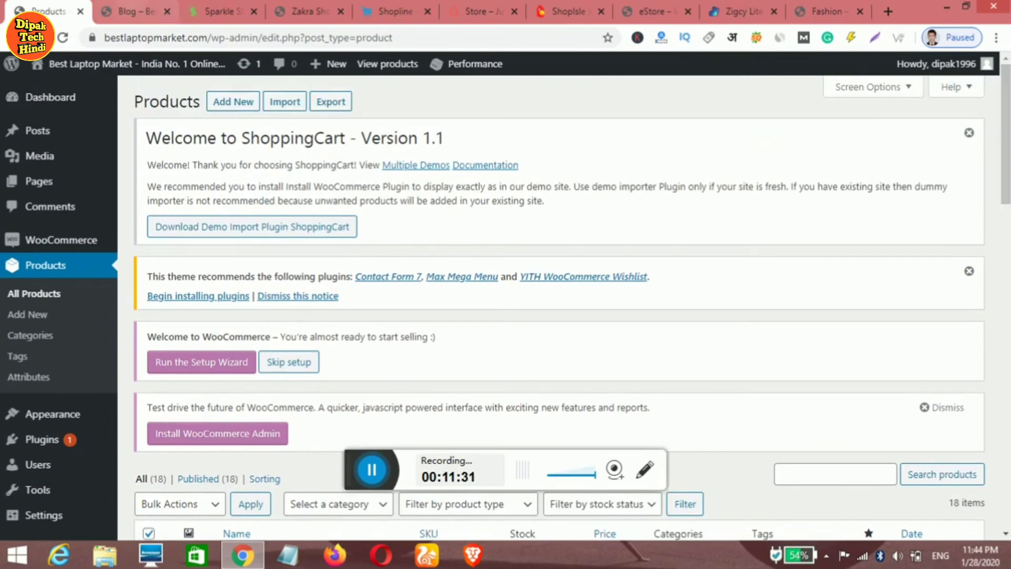
# - Switch to the live store, review the product sections on its homepage and open the site customizer
pyautogui.hotkey('ctrl', 'Tab')
pyautogui.scroll(3, 505, 316)
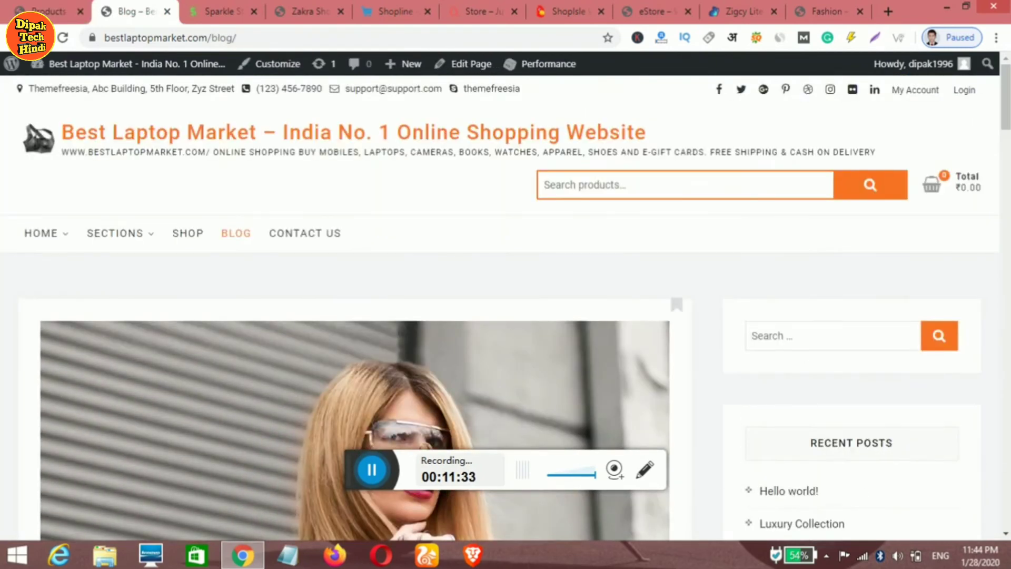
pyautogui.click(193, 134)
pyautogui.moveTo(1004, 98); pyautogui.dragTo(1004, 103)
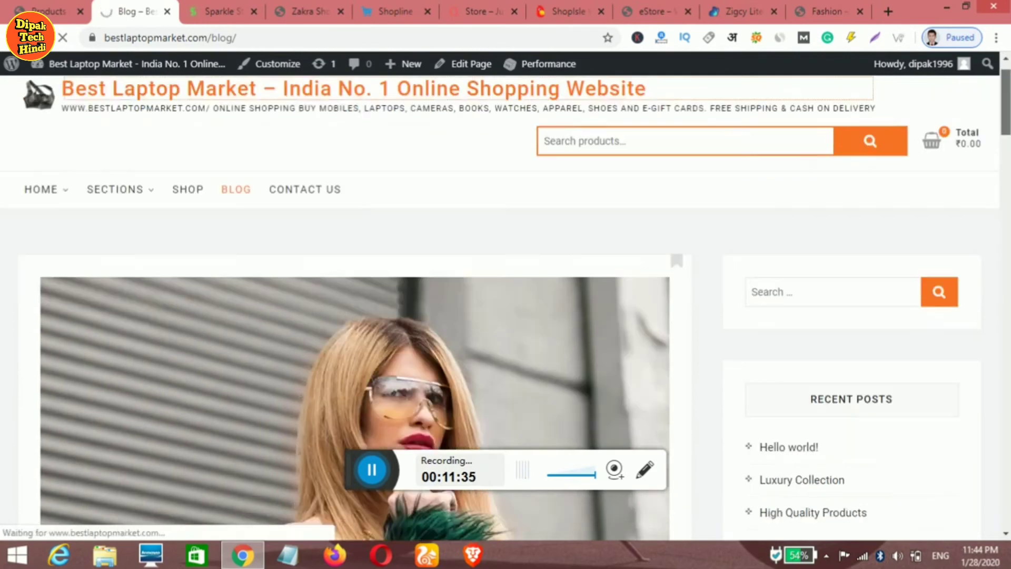
pyautogui.scroll(-7, 506, 308)
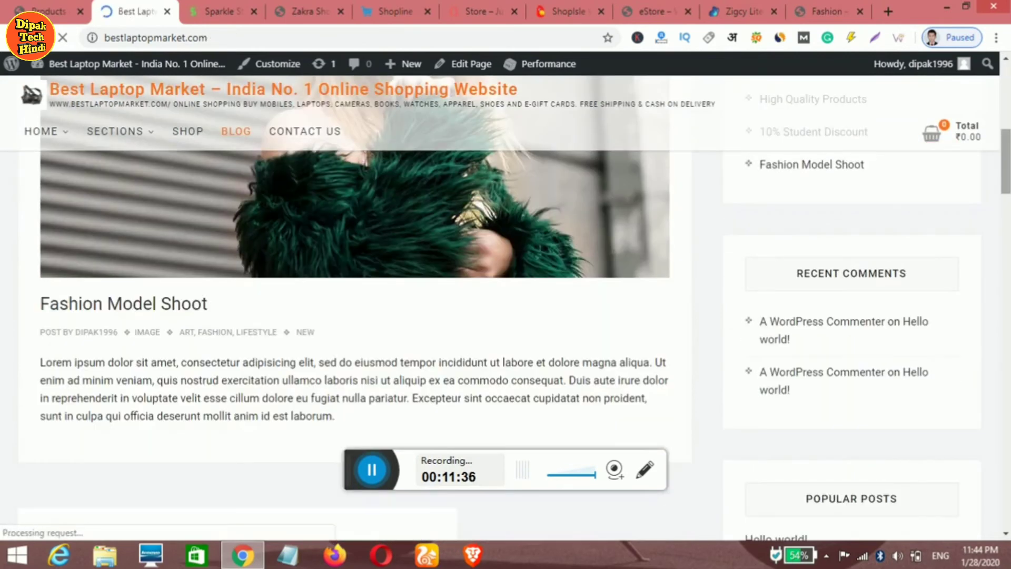
pyautogui.scroll(-5, 506, 316)
pyautogui.scroll(-8, 505, 316)
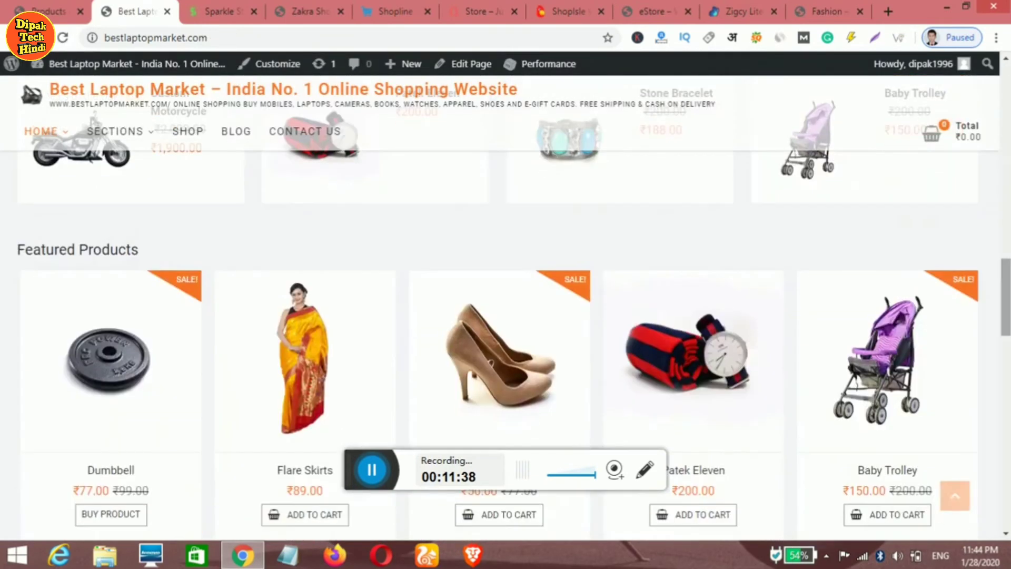
pyautogui.moveTo(1004, 296); pyautogui.dragTo(1004, 118)
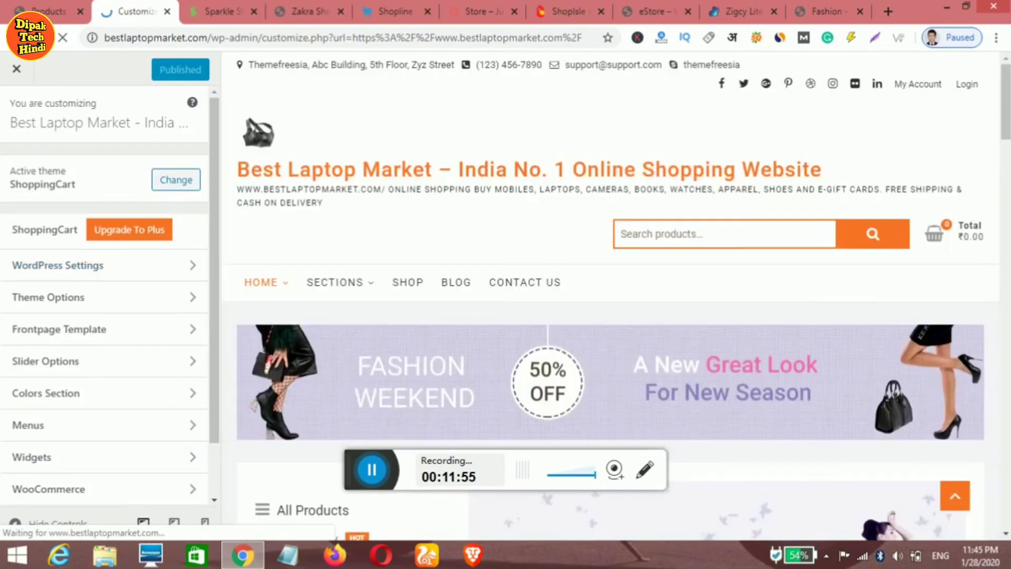
# - Check the Static Front Page options in WordPress Settings and return to the main customizer sections
pyautogui.scroll(-2, 105, 263)
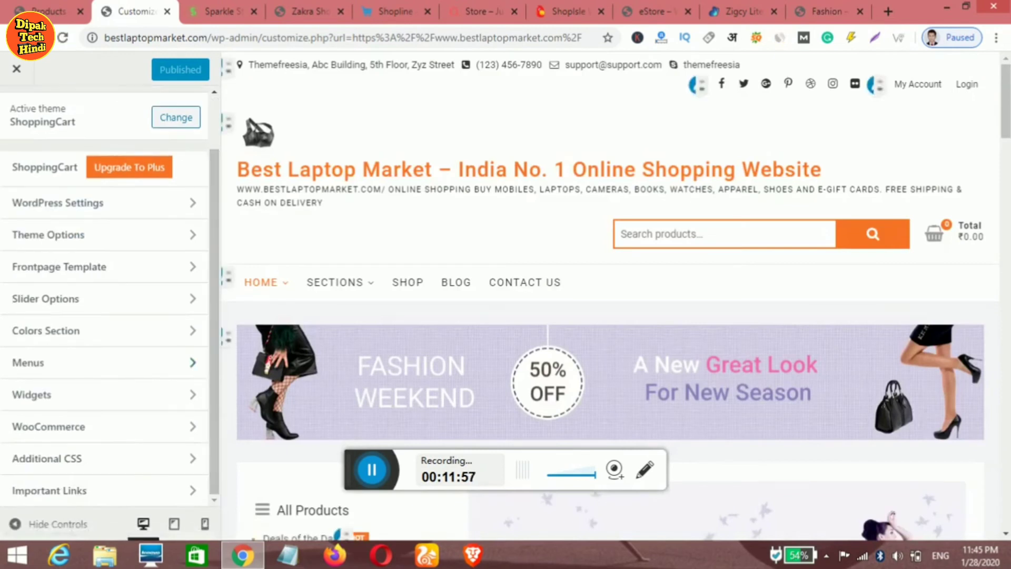
pyautogui.click(105, 202)
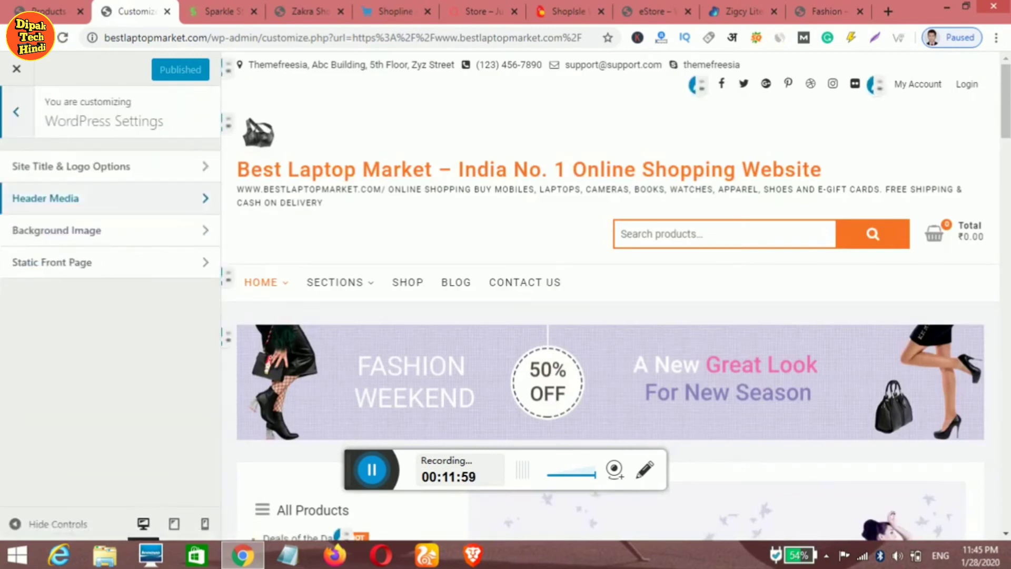
pyautogui.click(105, 261)
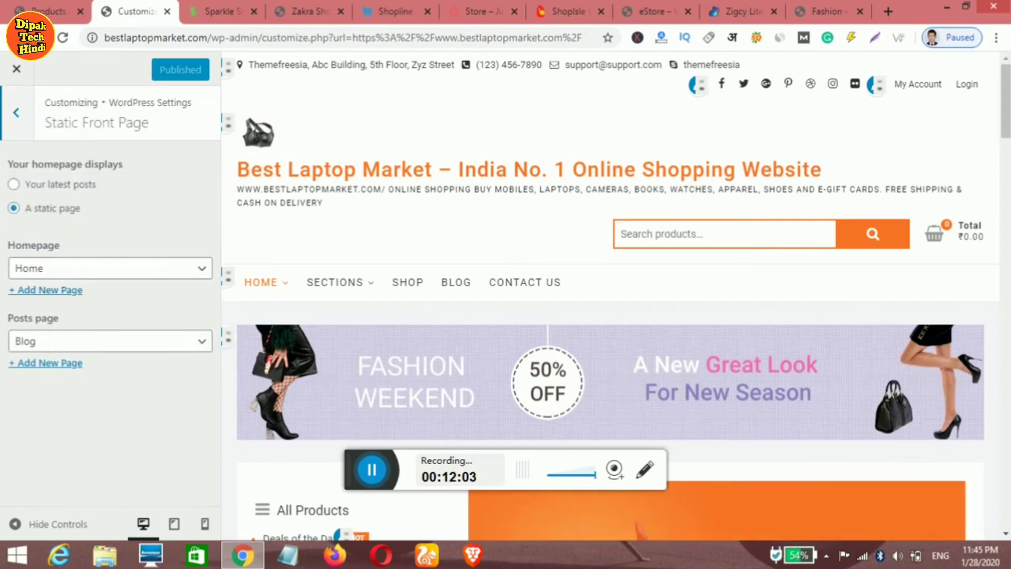
pyautogui.click(17, 112)
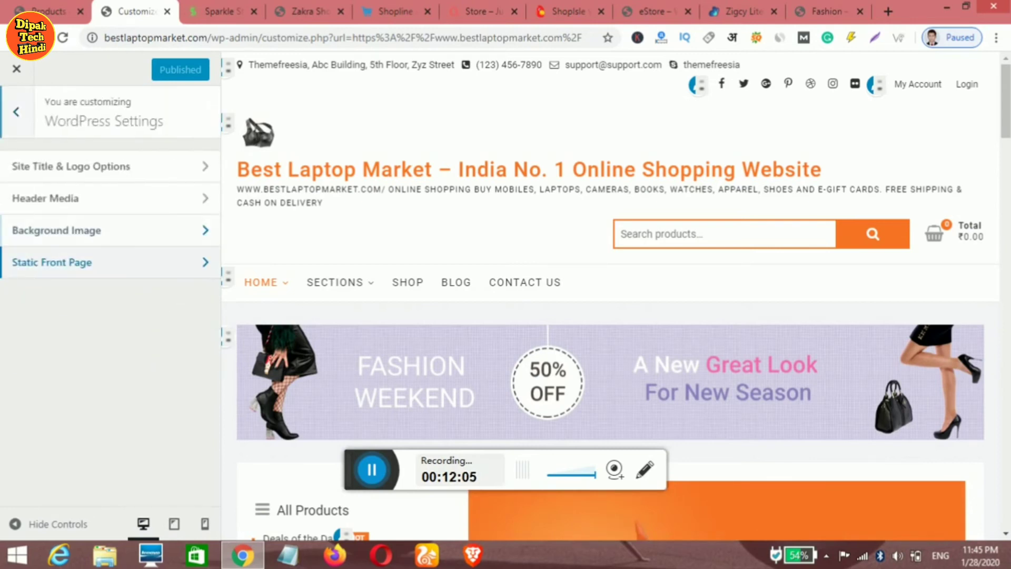
pyautogui.click(16, 112)
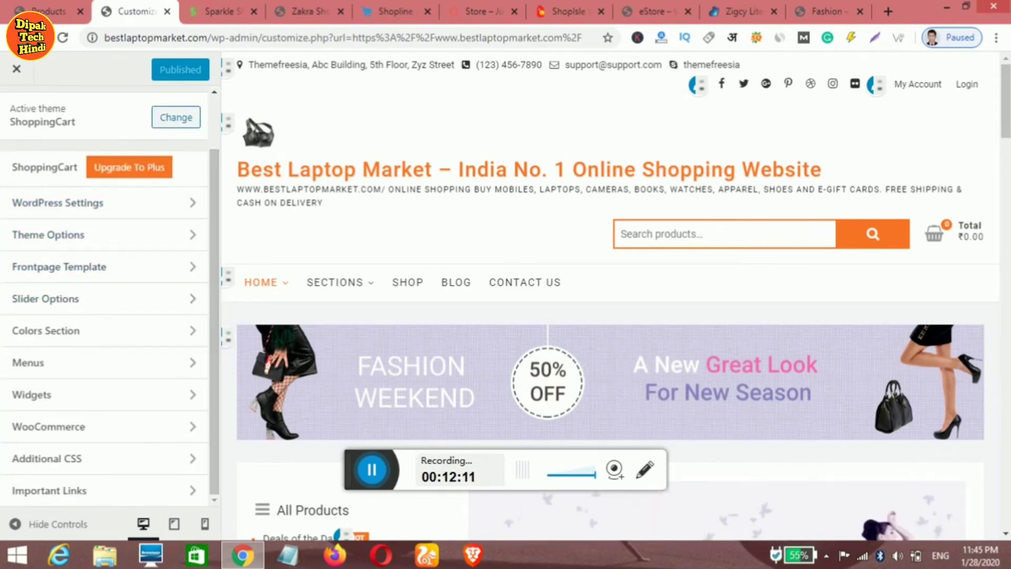
# - Examine the homepage preview from the fashion banner and slider down to the Best Selling Products section
pyautogui.scroll(-9, 539, 187)
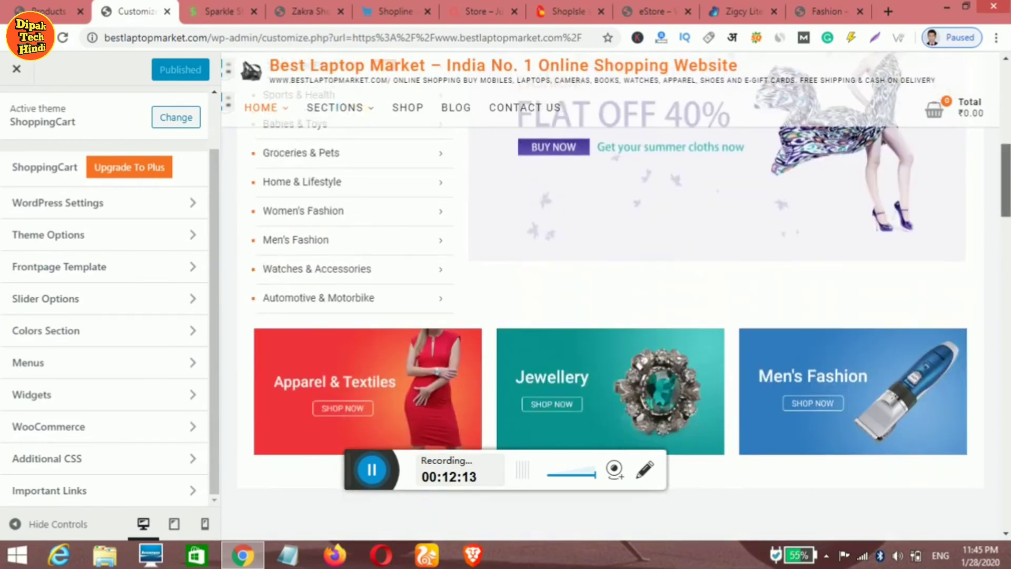
pyautogui.scroll(4, 539, 187)
pyautogui.scroll(3, 605, 316)
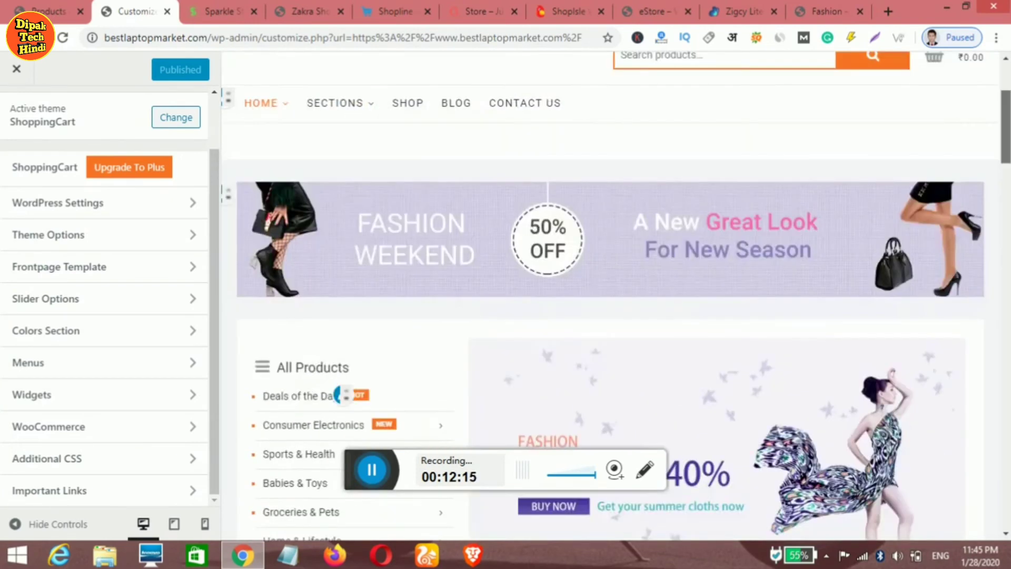
pyautogui.scroll(-3, 476, 227)
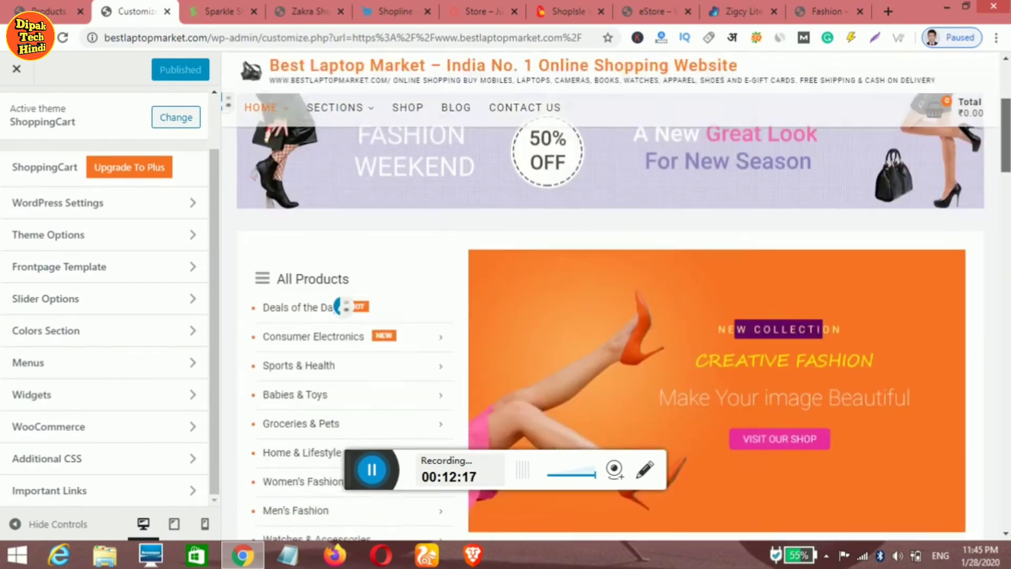
pyautogui.scroll(-5, 605, 294)
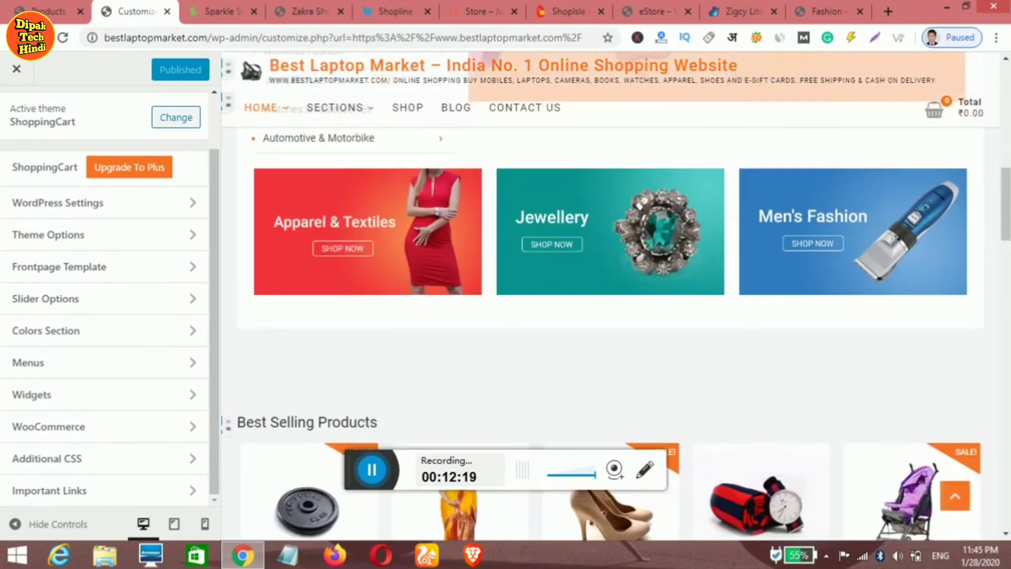
pyautogui.scroll(-2, 605, 295)
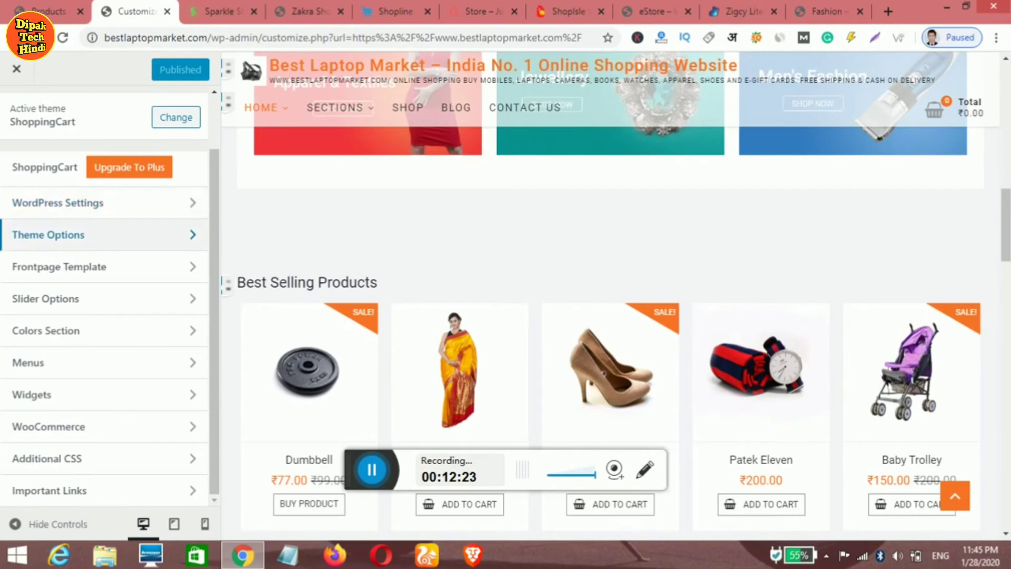
# - Check the Theme Options sections and review the Slider Settings, from where the slider is enabled to the animation speed
pyautogui.click(84, 234)
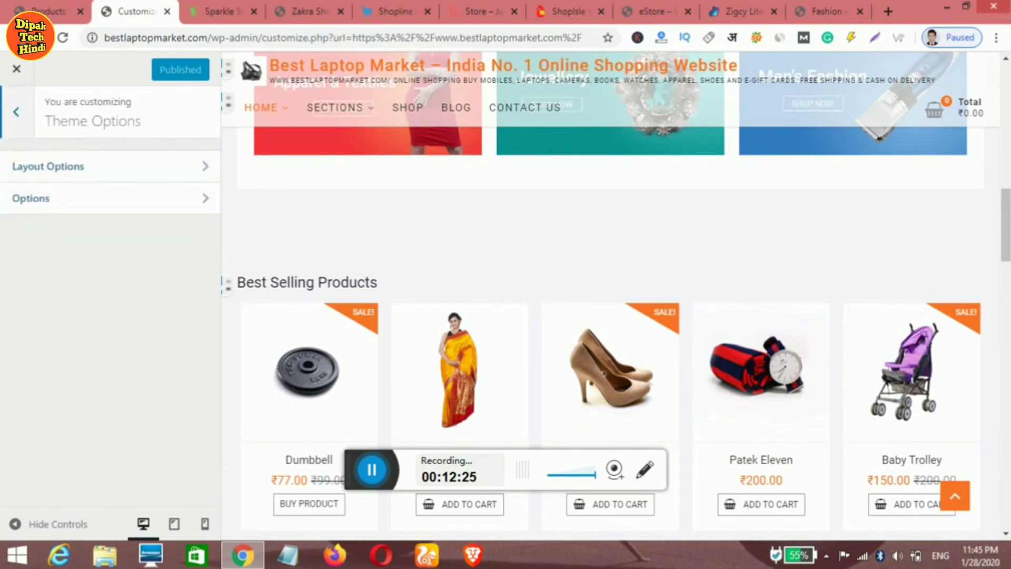
pyautogui.click(16, 112)
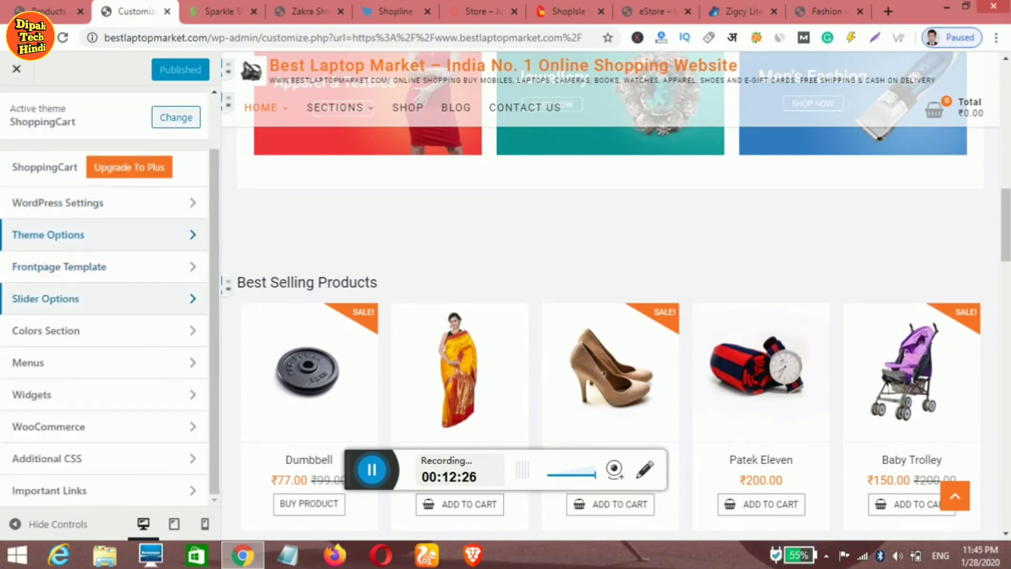
pyautogui.click(45, 298)
pyautogui.click(45, 167)
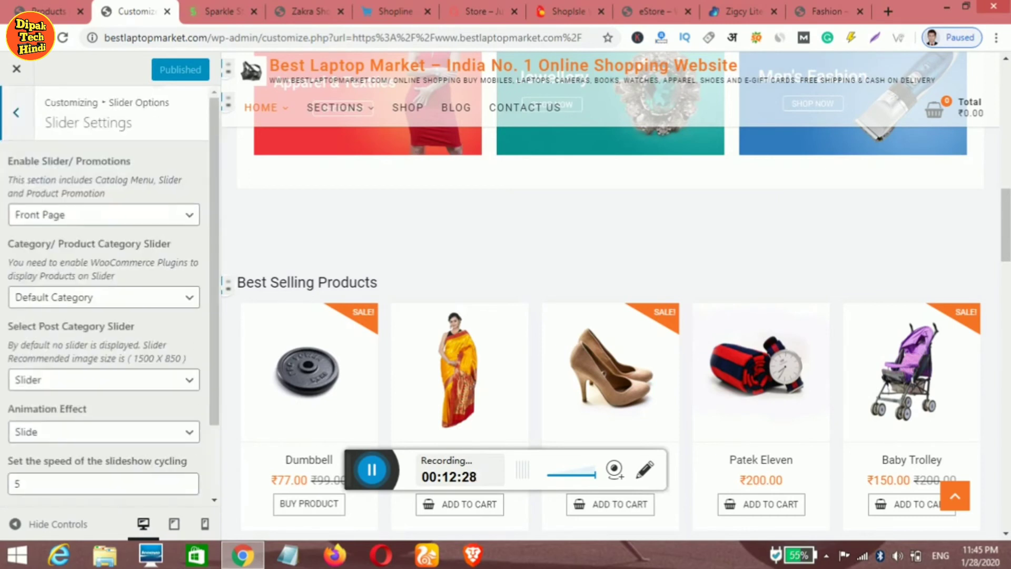
pyautogui.click(104, 215)
pyautogui.click(103, 214)
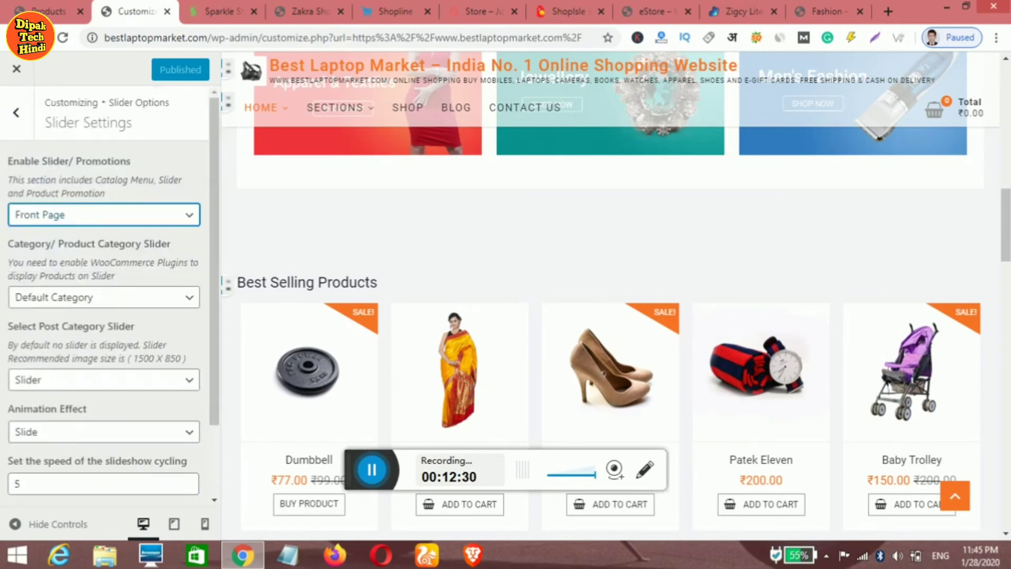
pyautogui.moveTo(213, 222); pyautogui.dragTo(213, 290)
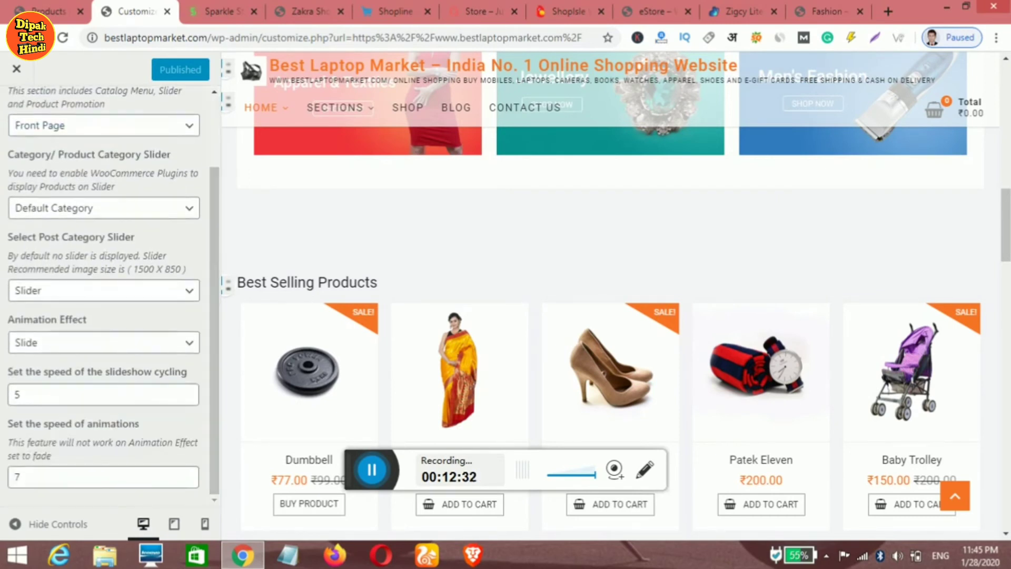